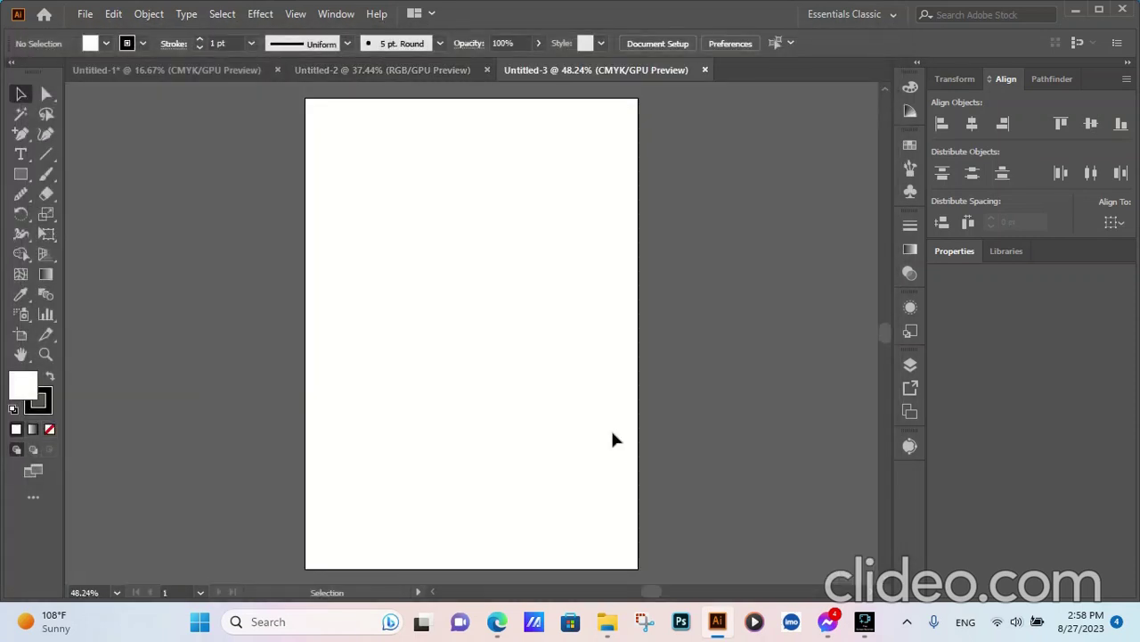
- Paste the copied logos and address line, and move them together onto the empty area left of the artboard
key(ctrl+v)
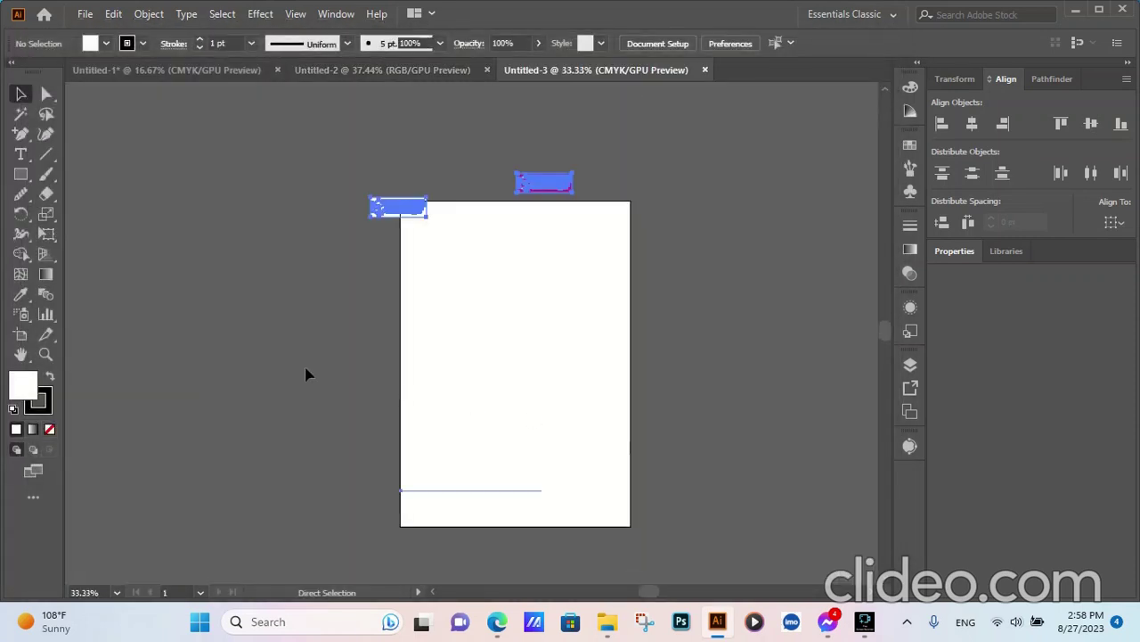
drag(552, 187, 275, 217)
click(684, 303)
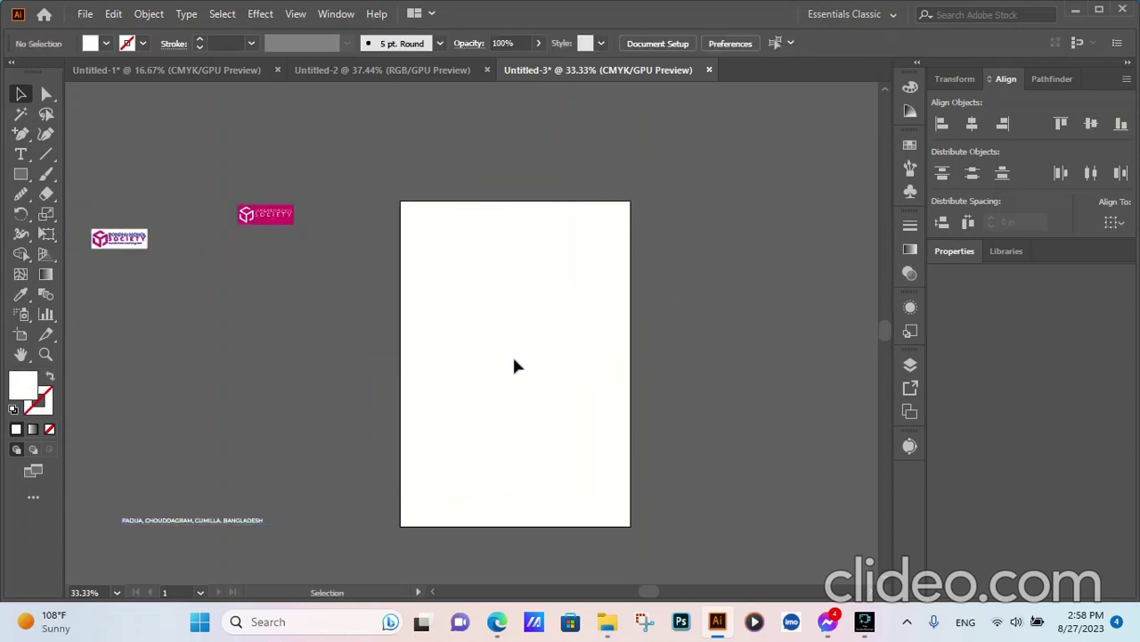
- Draw an 8.27 by 11.69 in white rectangle without a stroke that covers the whole artboard
click(21, 174)
drag(402, 204, 630, 526)
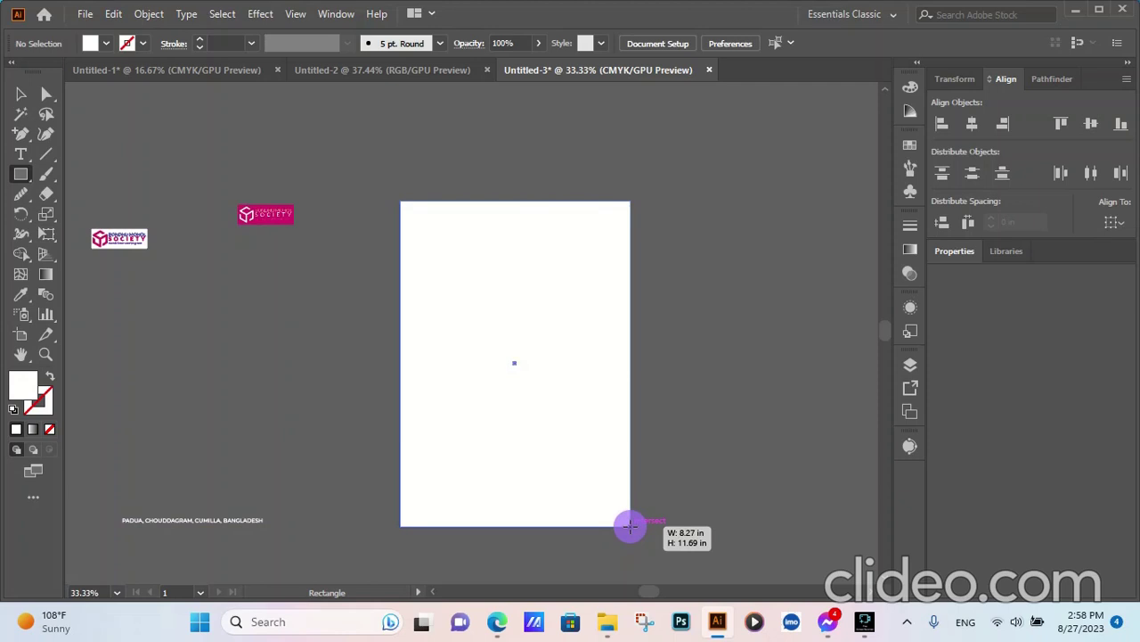
drag(629, 525, 631, 526)
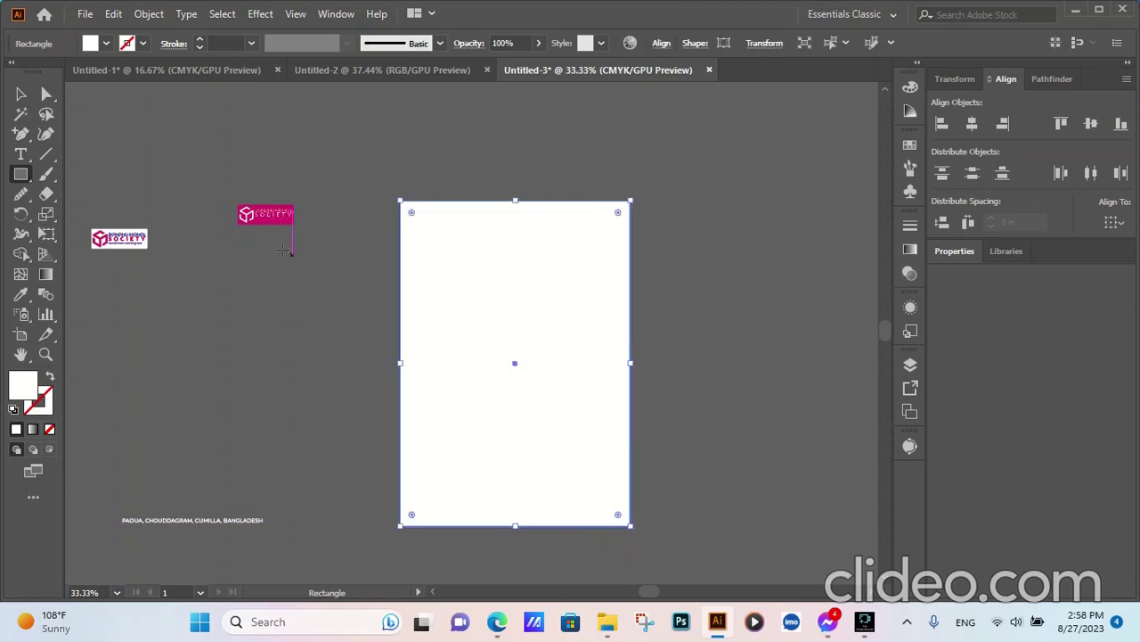
click(21, 96)
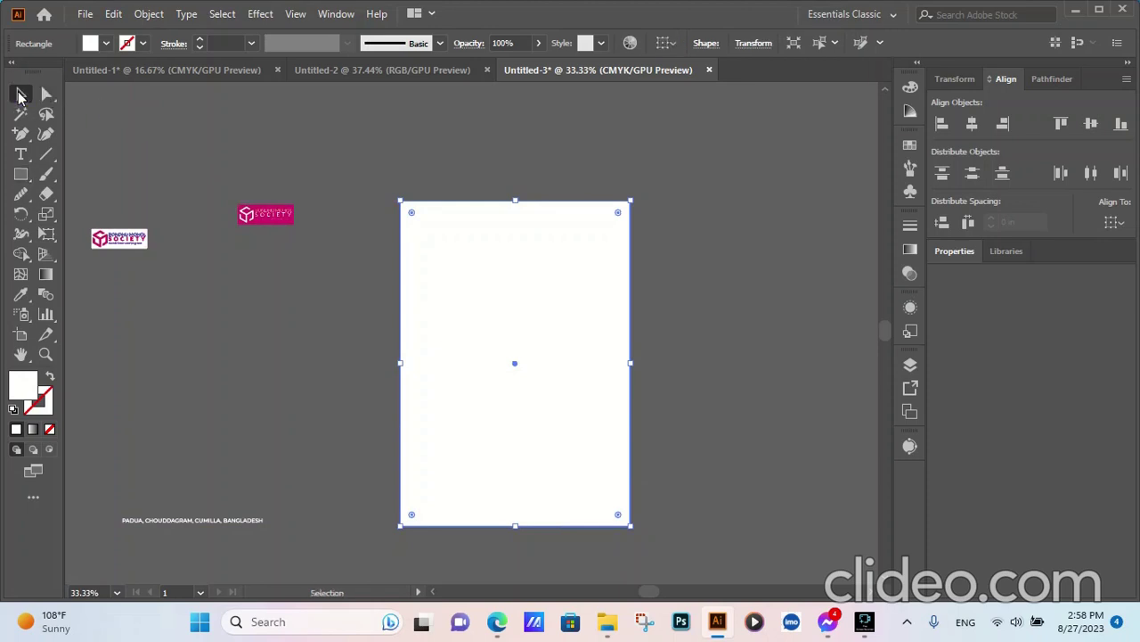
- Offset the rectangle's path by -0.5 in with miter joins and a miter limit of 4
click(150, 15)
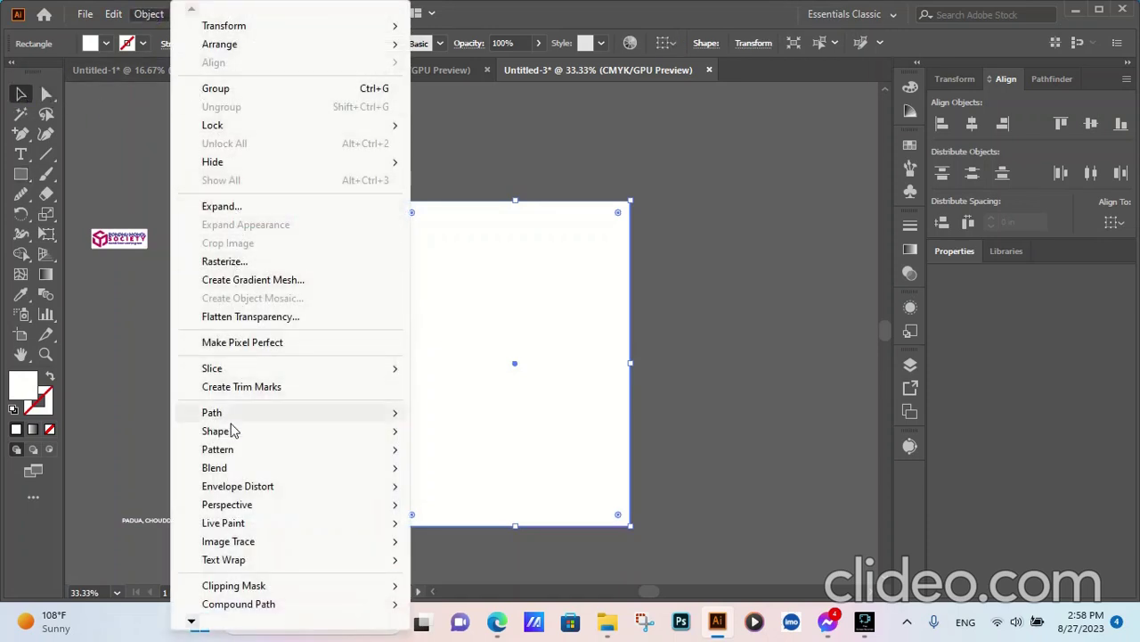
mouse_move(222, 416)
click(470, 474)
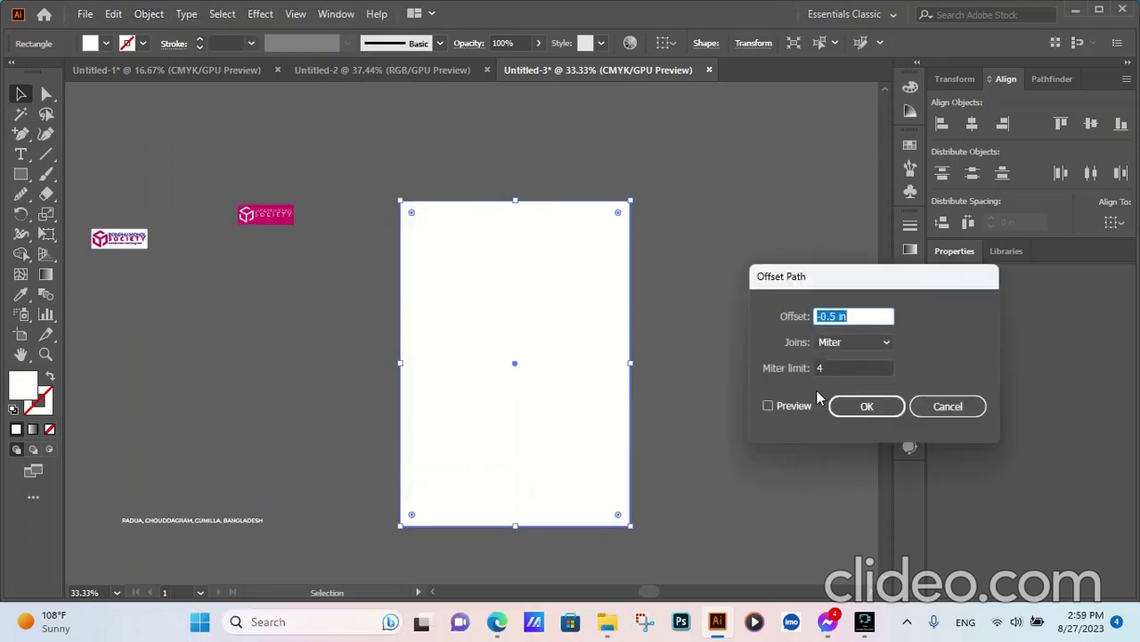
click(790, 410)
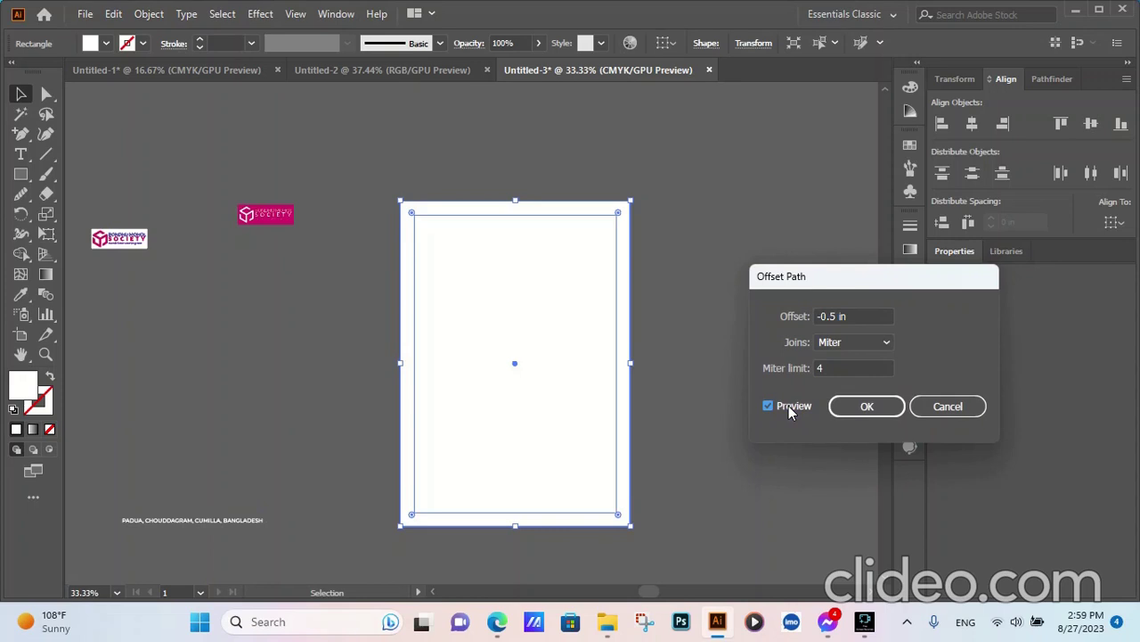
click(879, 406)
- Convert the inner offset rectangle into guides and leave nothing selected
right_click(524, 365)
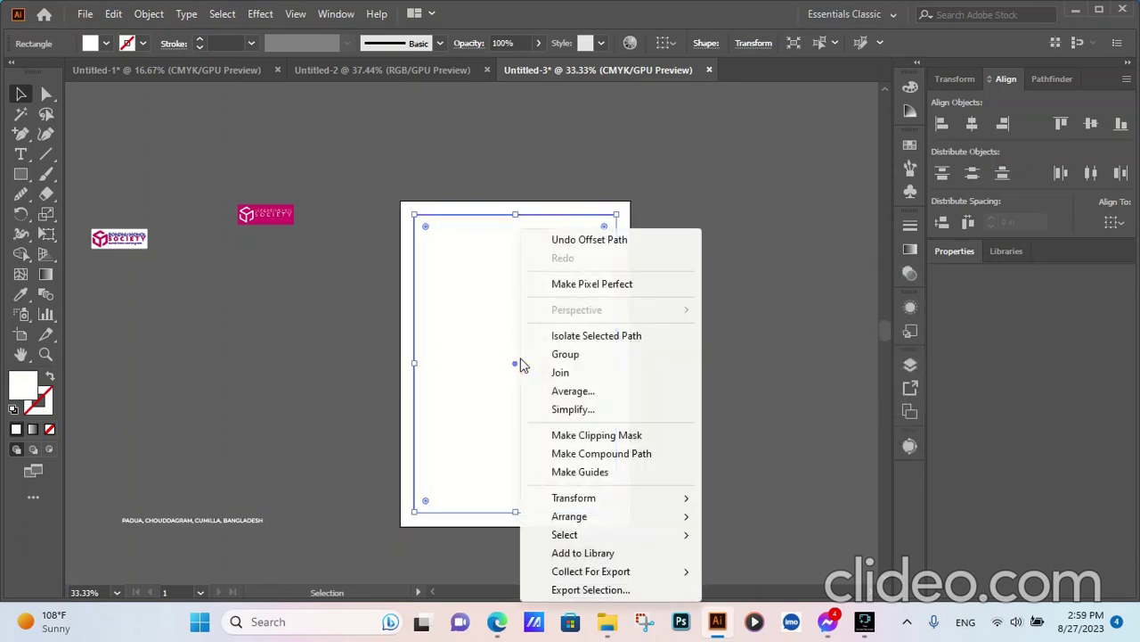
mouse_move(572, 519)
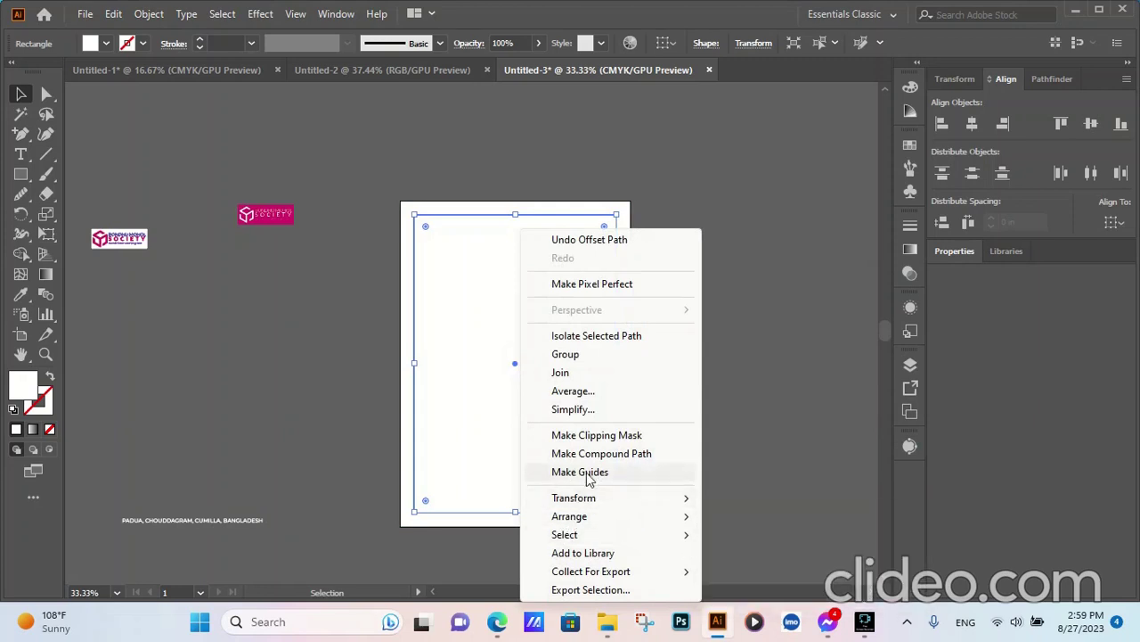
click(586, 472)
click(563, 308)
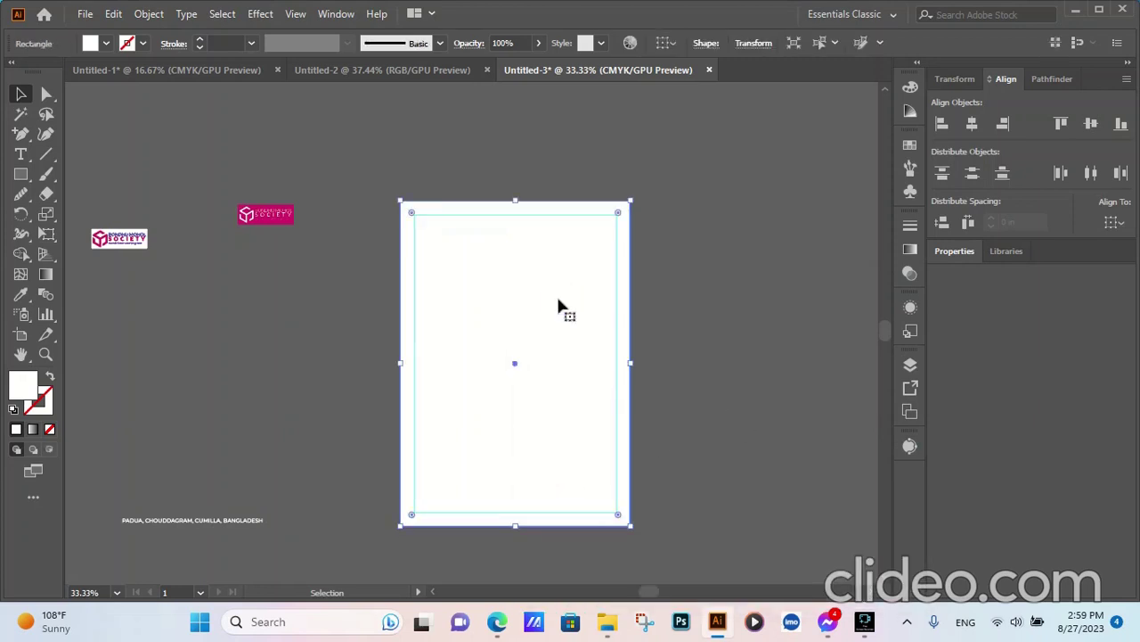
click(736, 241)
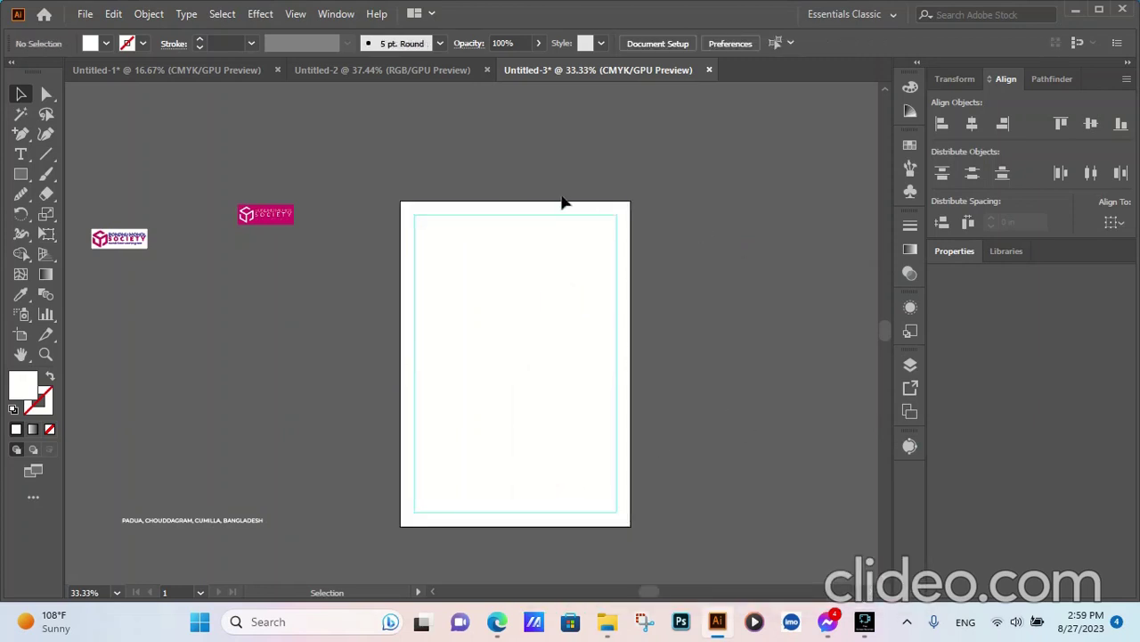
- Draw a straight horizontal Pen tool path 8.27 in long across the upper page, from one page edge to the other
click(20, 135)
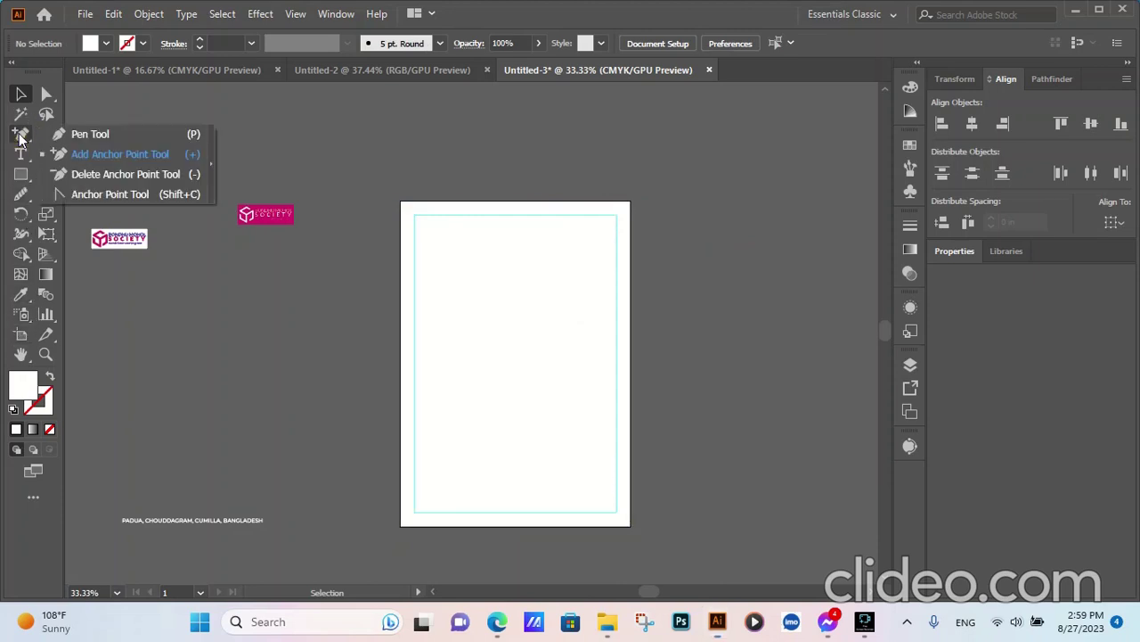
click(79, 134)
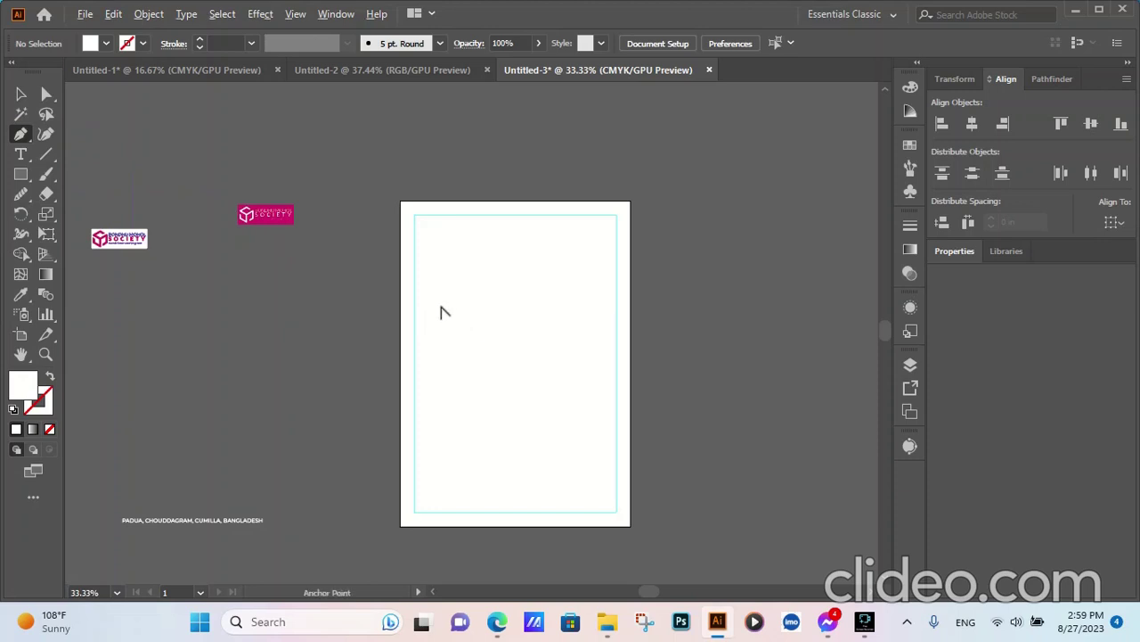
scroll(433, 275, up, 1)
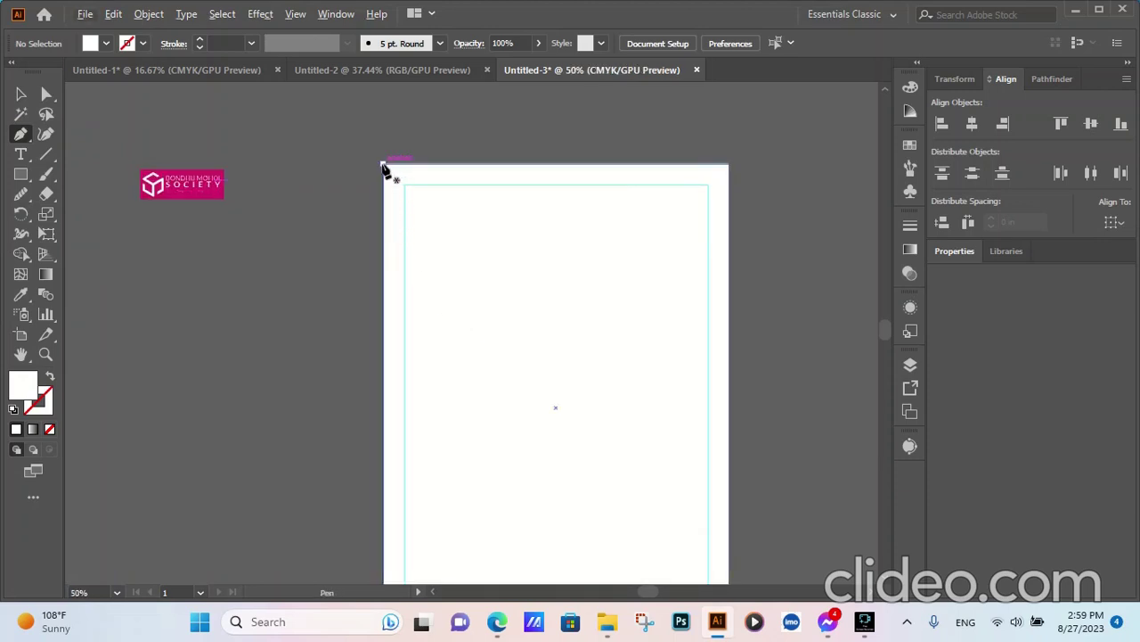
click(383, 232)
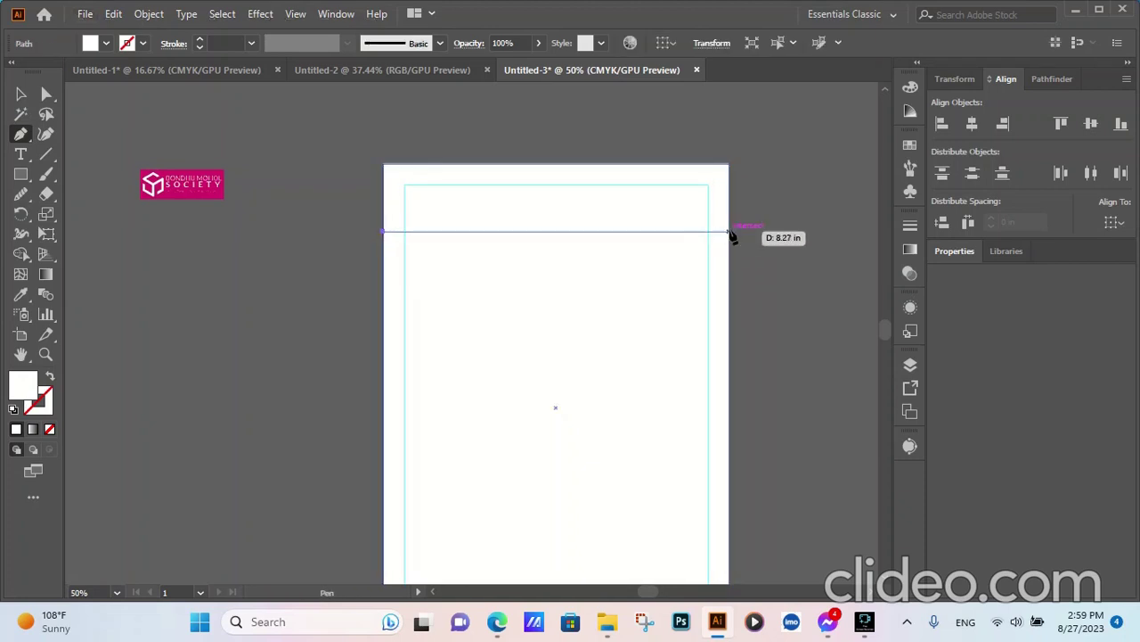
click(729, 231)
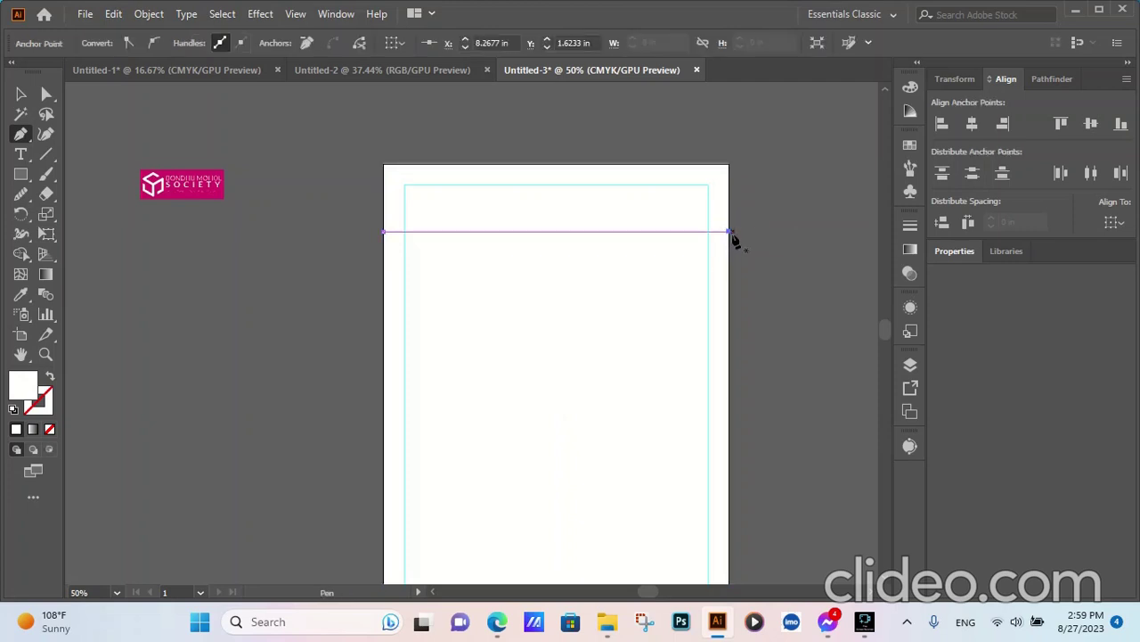
click(21, 96)
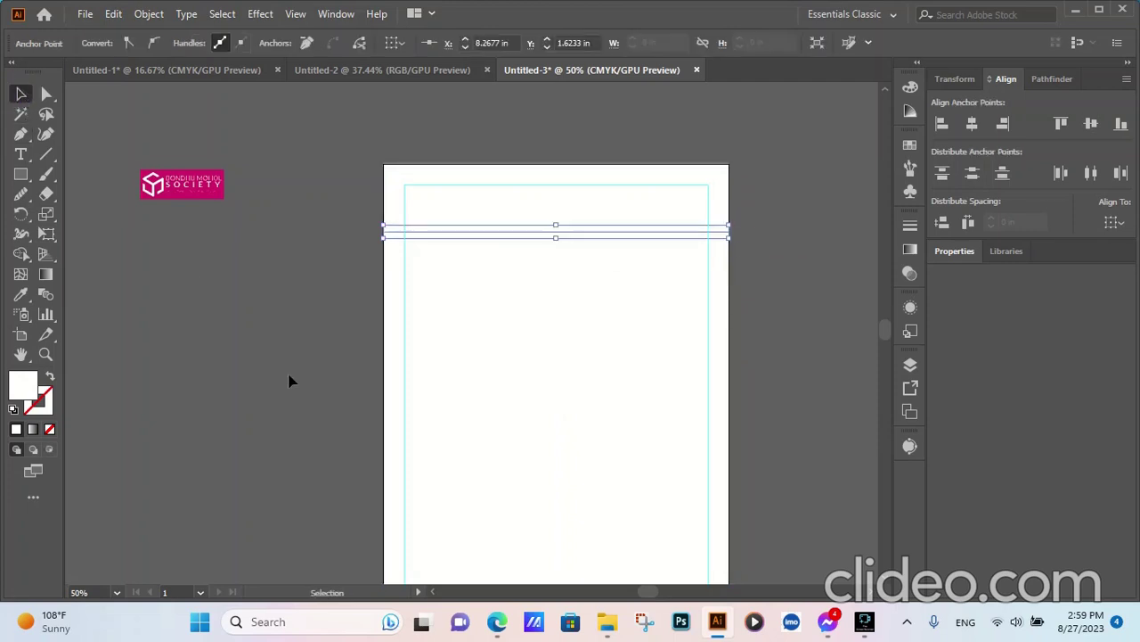
- Add two anchor points to the horizontal path, one near each end
drag(22, 134, 82, 156)
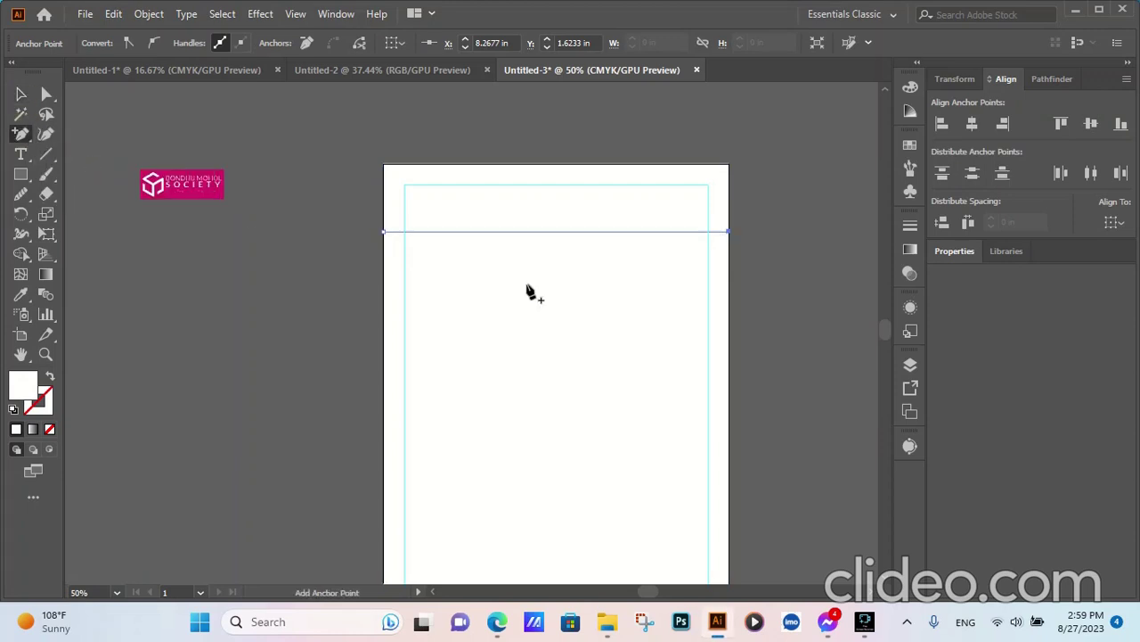
click(456, 231)
click(644, 232)
- Raise the path's left inner anchor point about 0.5 in and lower the right inner one about 0.5 in
click(46, 94)
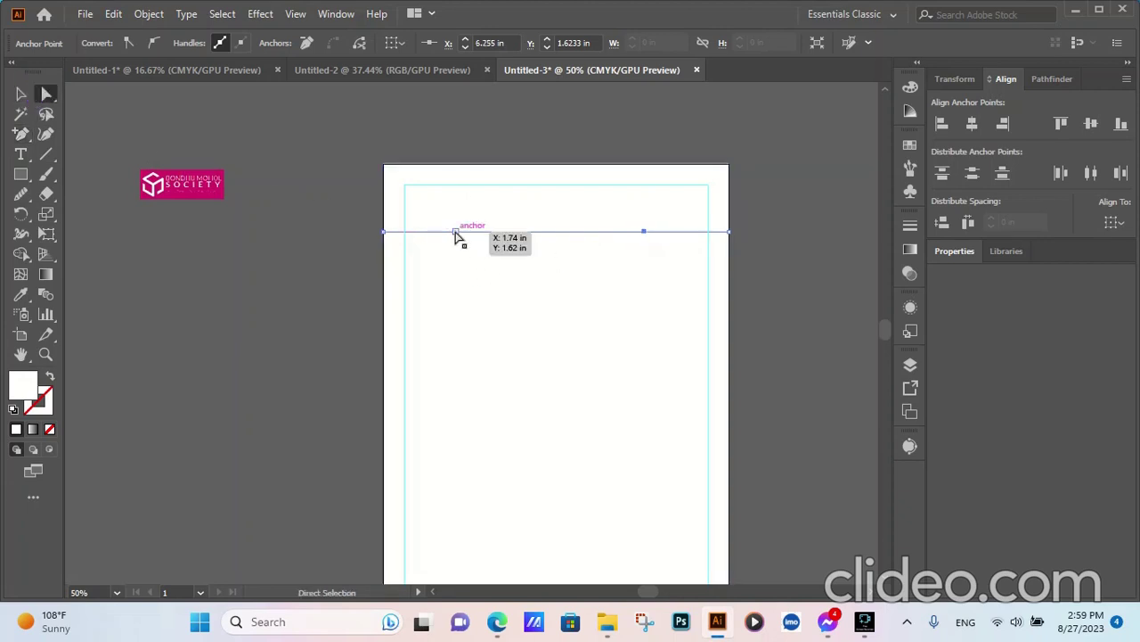
mouse_move(456, 234)
mouse_down()
mouse_move(463, 238)
mouse_move(461, 216)
mouse_up()
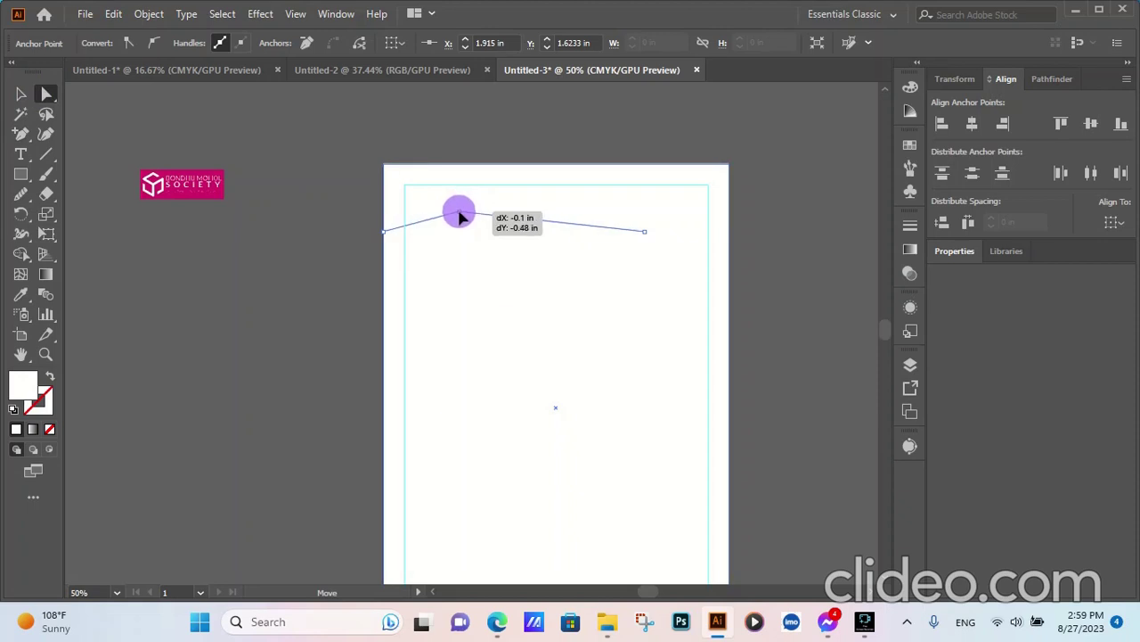
drag(461, 216, 461, 217)
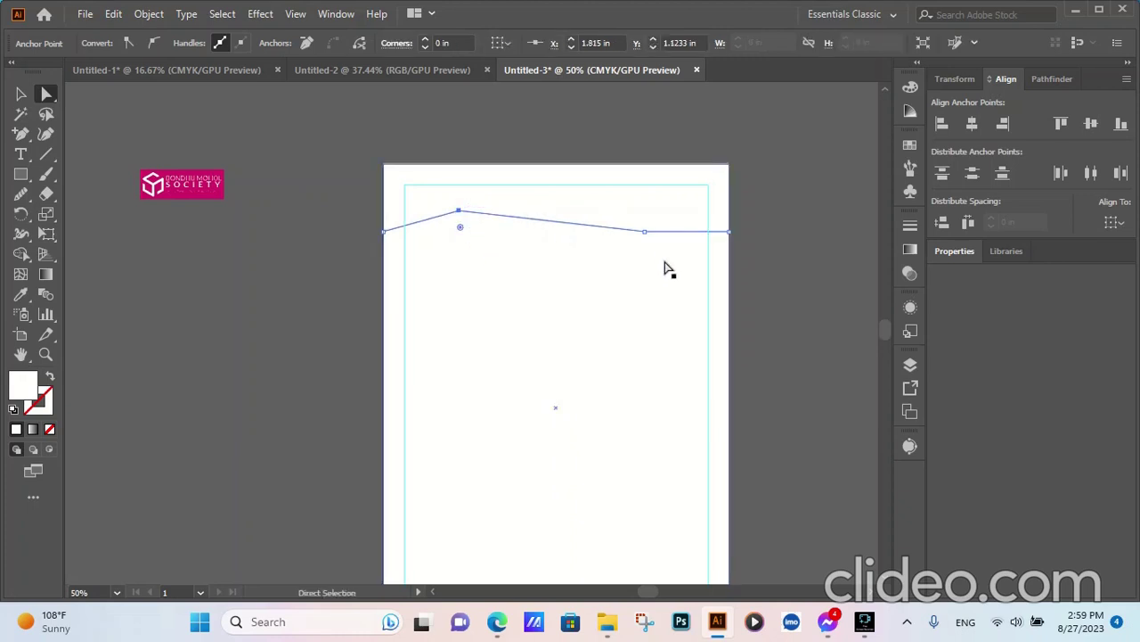
drag(646, 236, 649, 255)
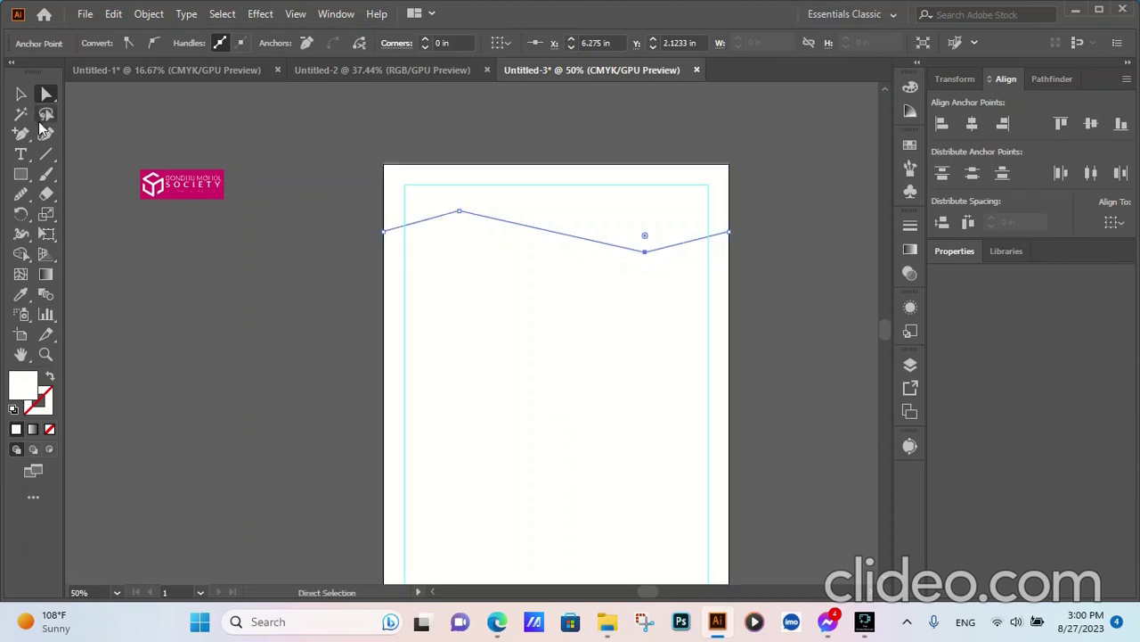
- Convert the path's two inner anchor points to smooth points
click(148, 47)
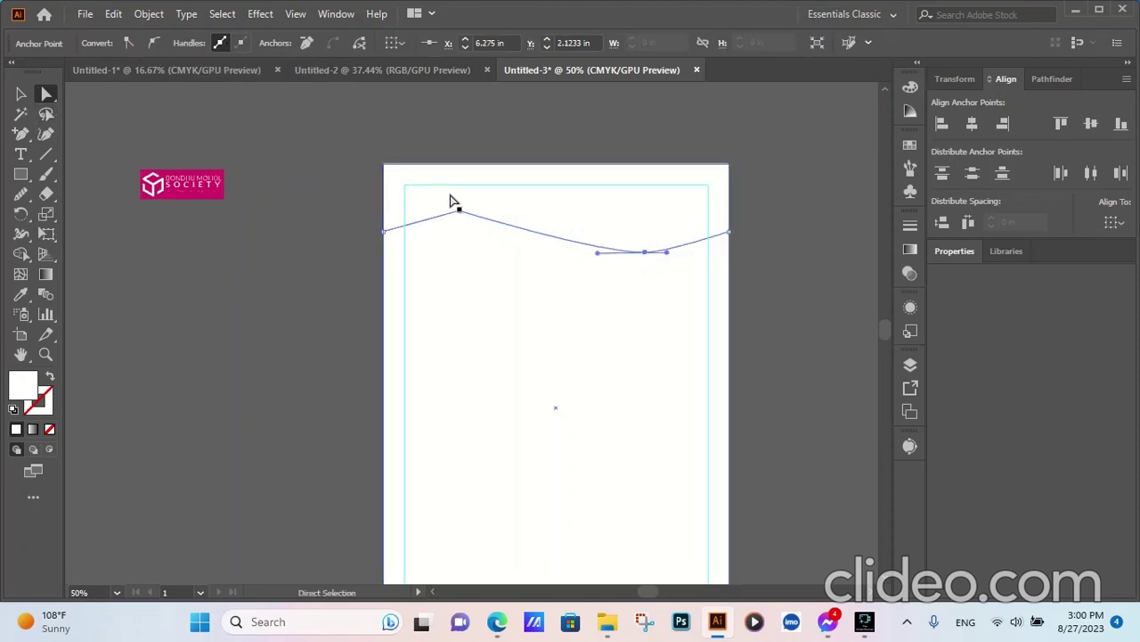
click(458, 211)
click(154, 43)
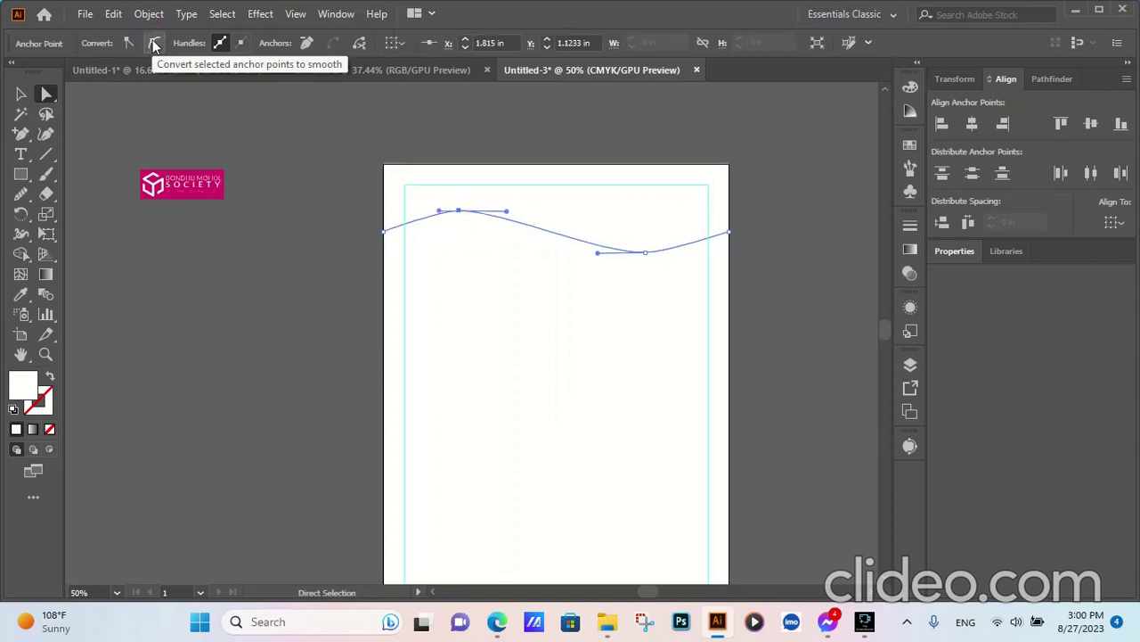
- Even out the whole wavy path from end to end with the Smooth tool
click(303, 312)
click(527, 228)
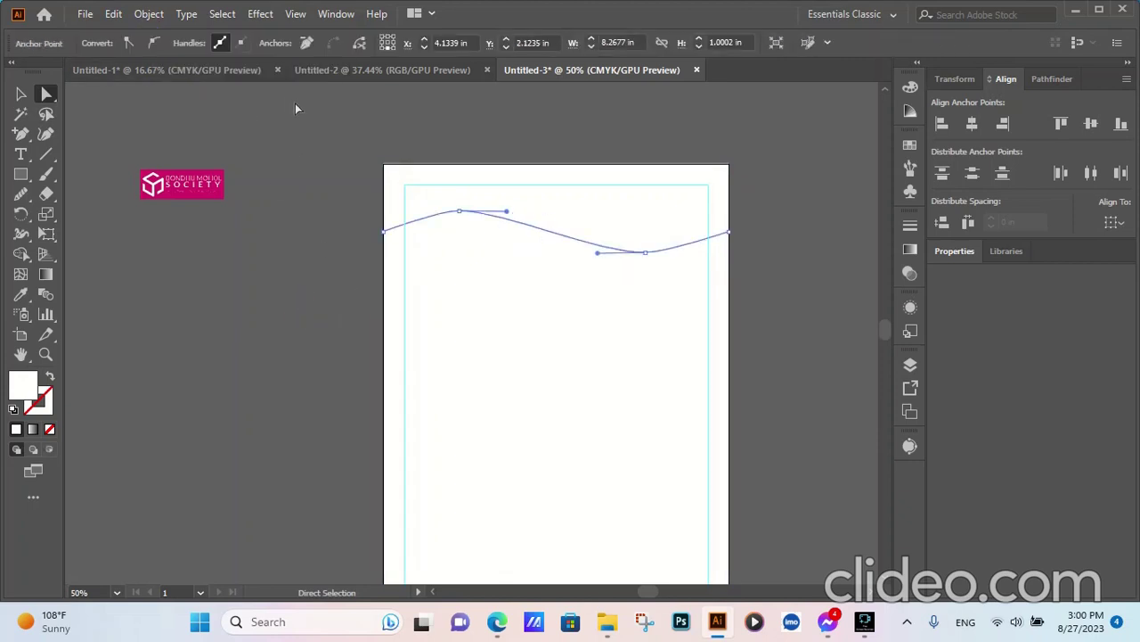
click(21, 196)
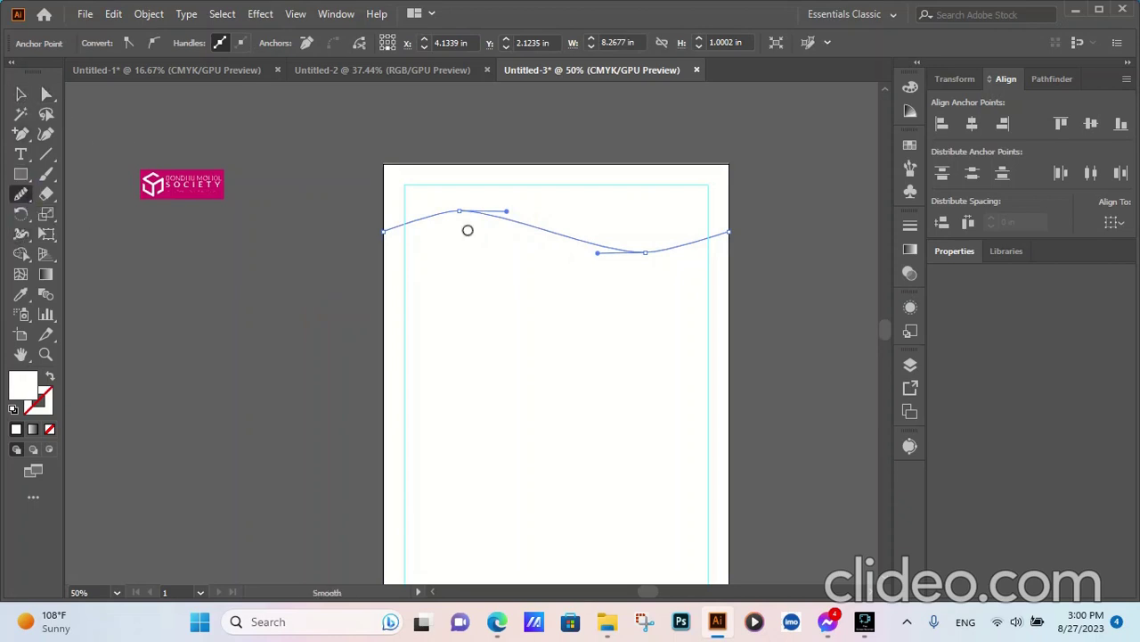
mouse_move(398, 226)
mouse_down()
mouse_move(480, 211)
mouse_move(653, 249)
mouse_move(729, 230)
mouse_up()
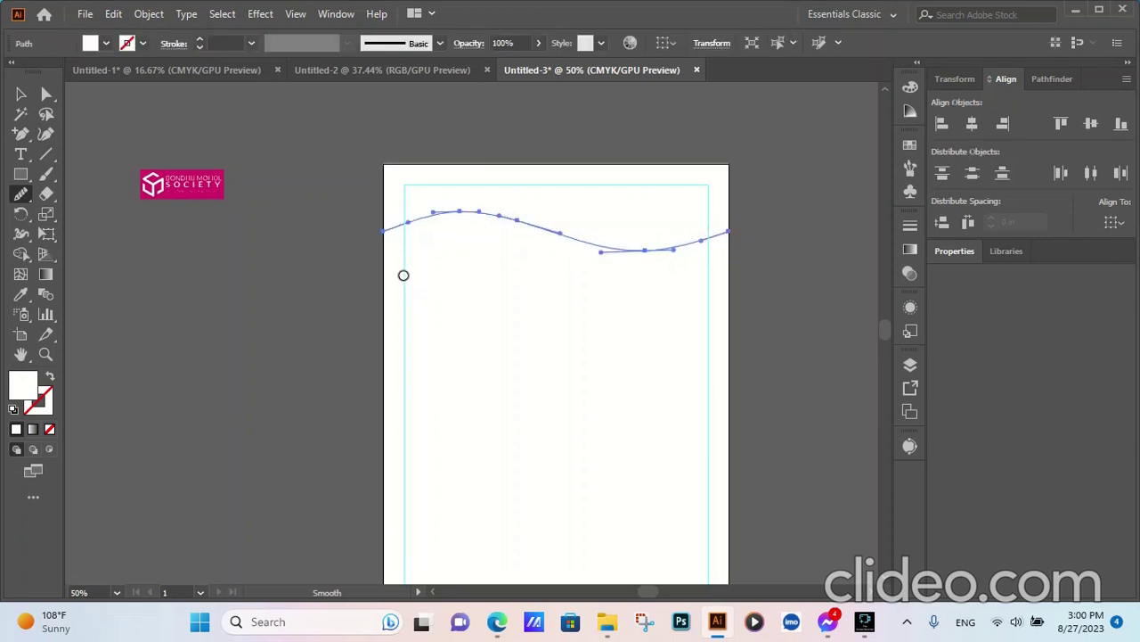
click(21, 93)
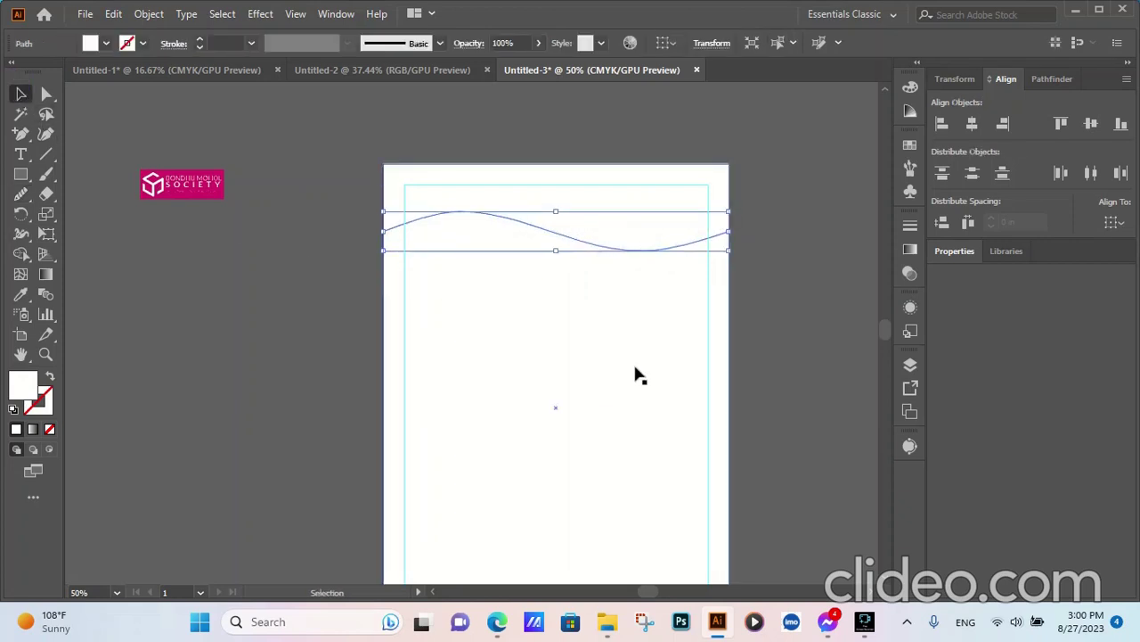
- Give the wavy path a 25 pt black stroke and remove its fill
click(199, 45)
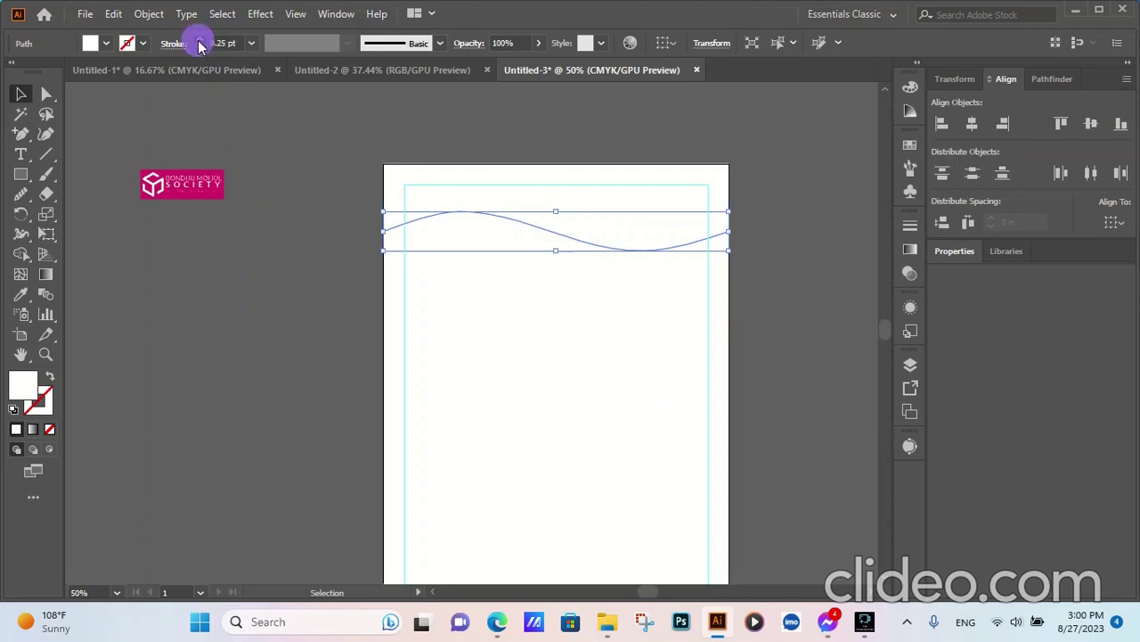
click(200, 45)
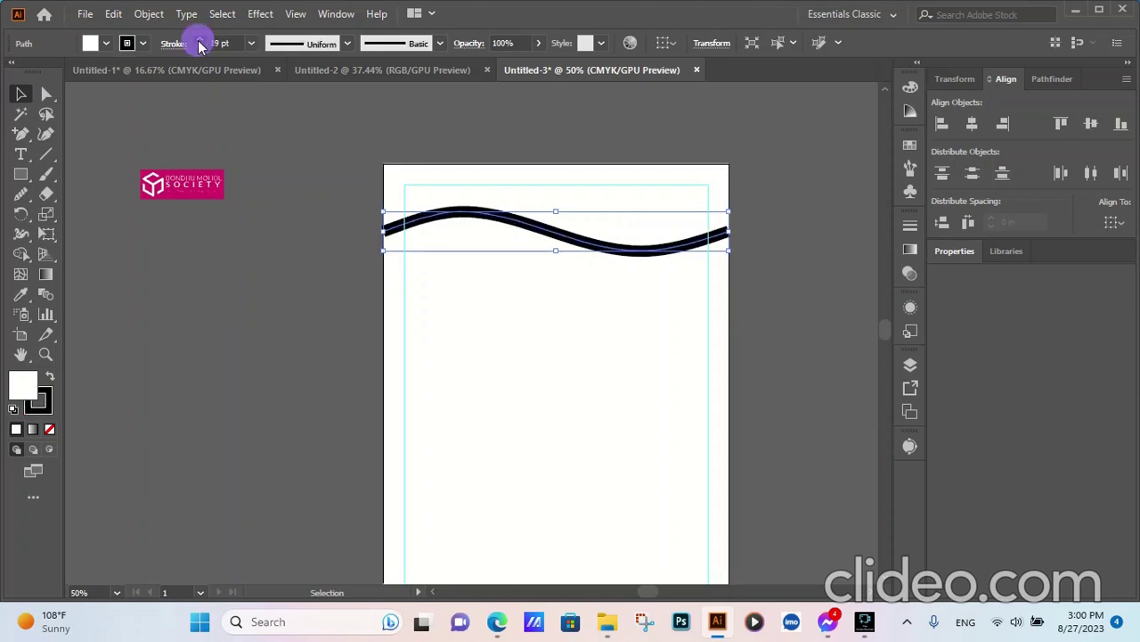
click(199, 46)
click(200, 45)
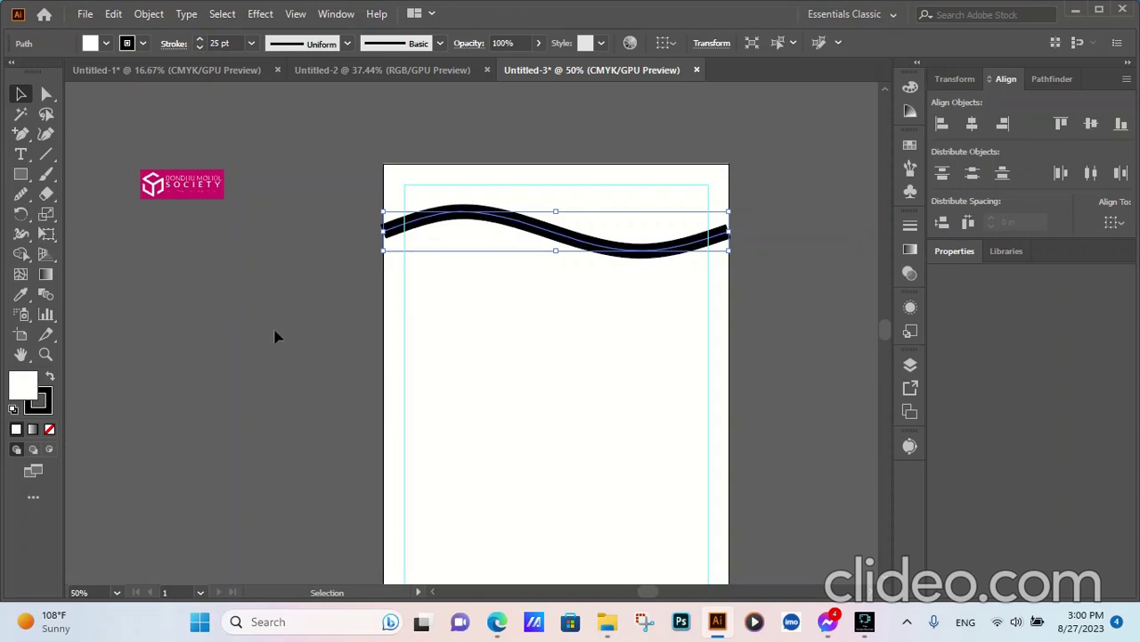
click(51, 430)
click(263, 334)
- Expand the wavy path's fill and stroke so the band becomes an outlined filled shape
click(522, 229)
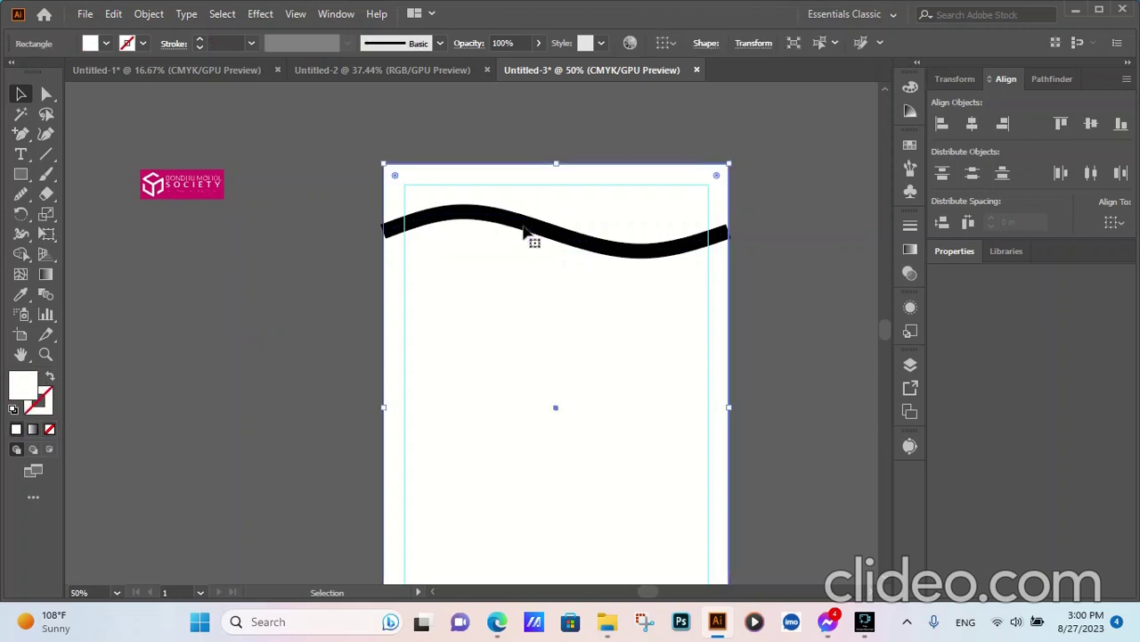
click(517, 222)
click(517, 224)
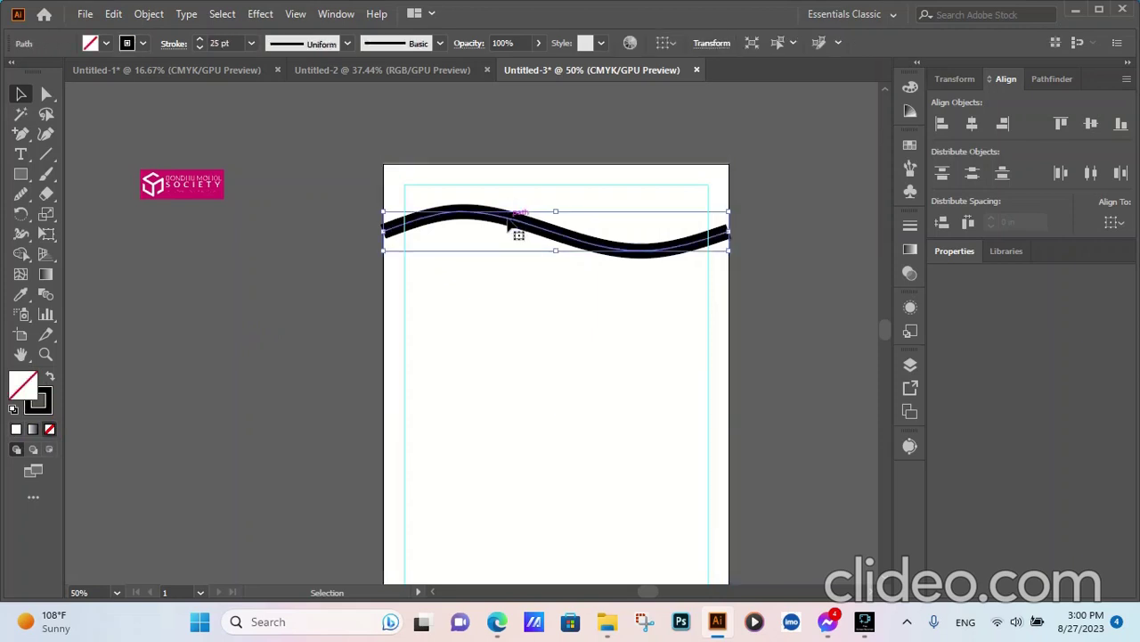
click(144, 15)
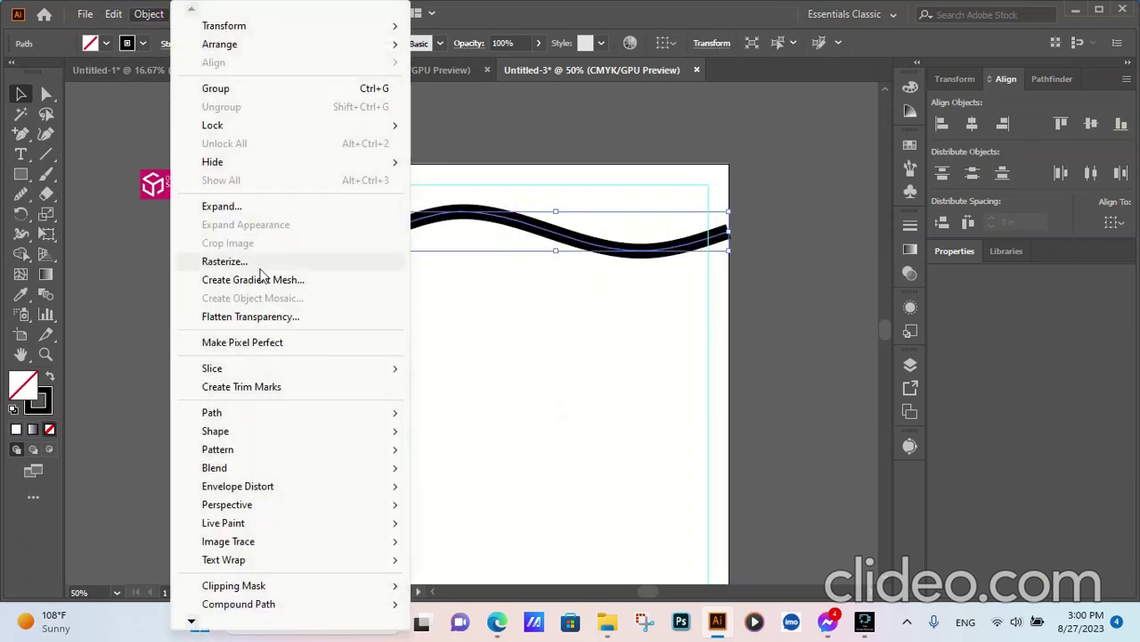
click(234, 205)
click(532, 393)
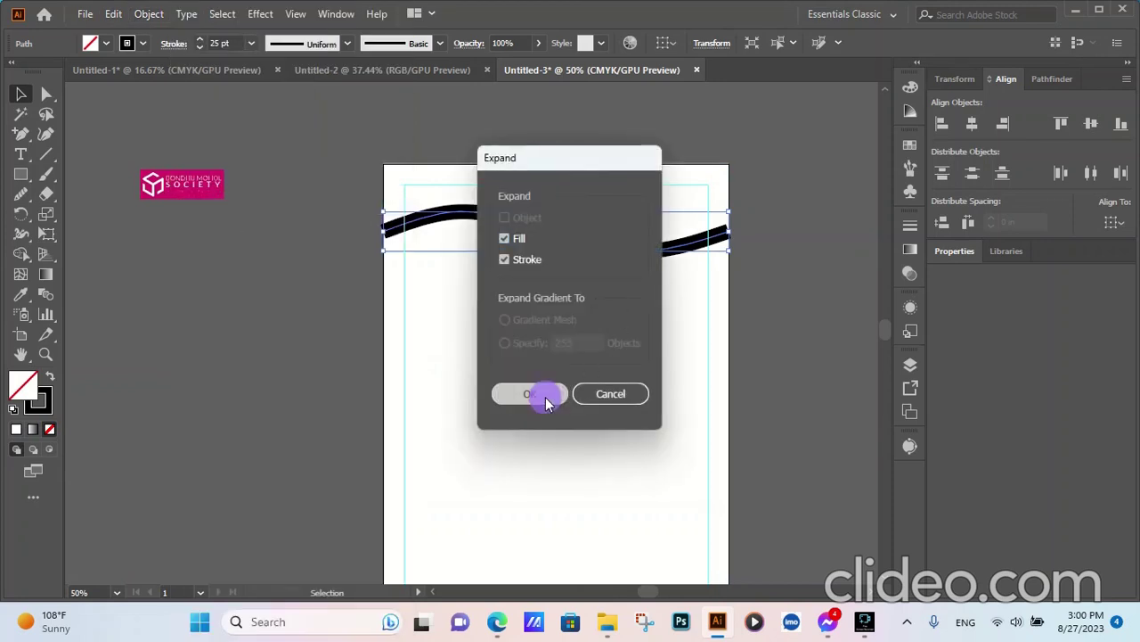
click(784, 246)
- Widen the wavy band on both sides so its ends extend slightly past the page edges
click(605, 251)
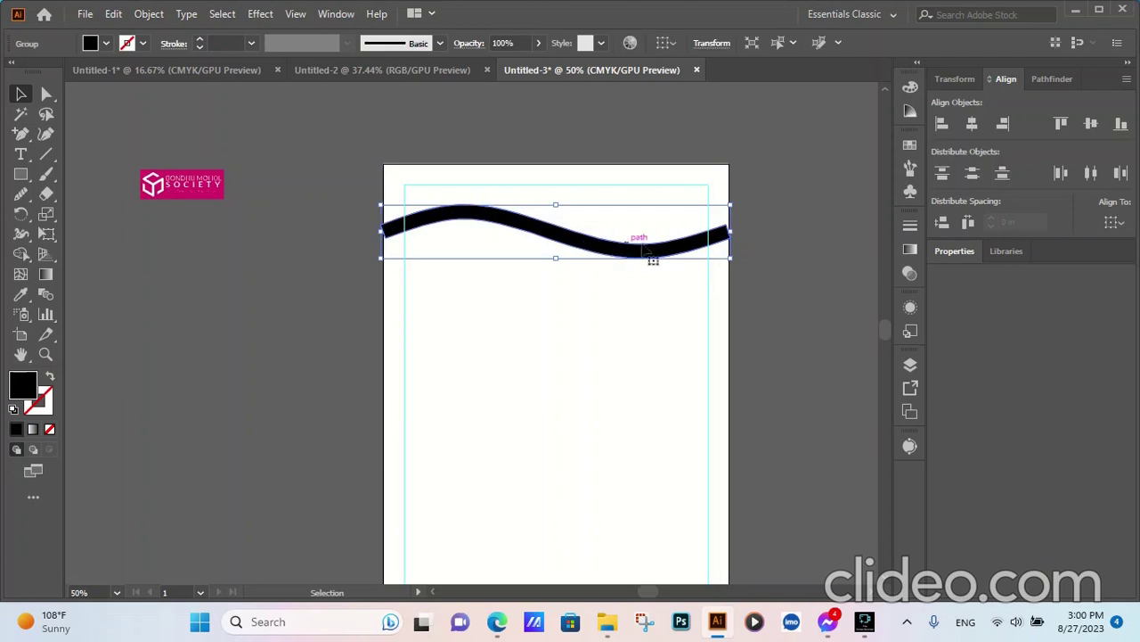
drag(730, 232, 738, 231)
drag(382, 232, 370, 234)
click(801, 280)
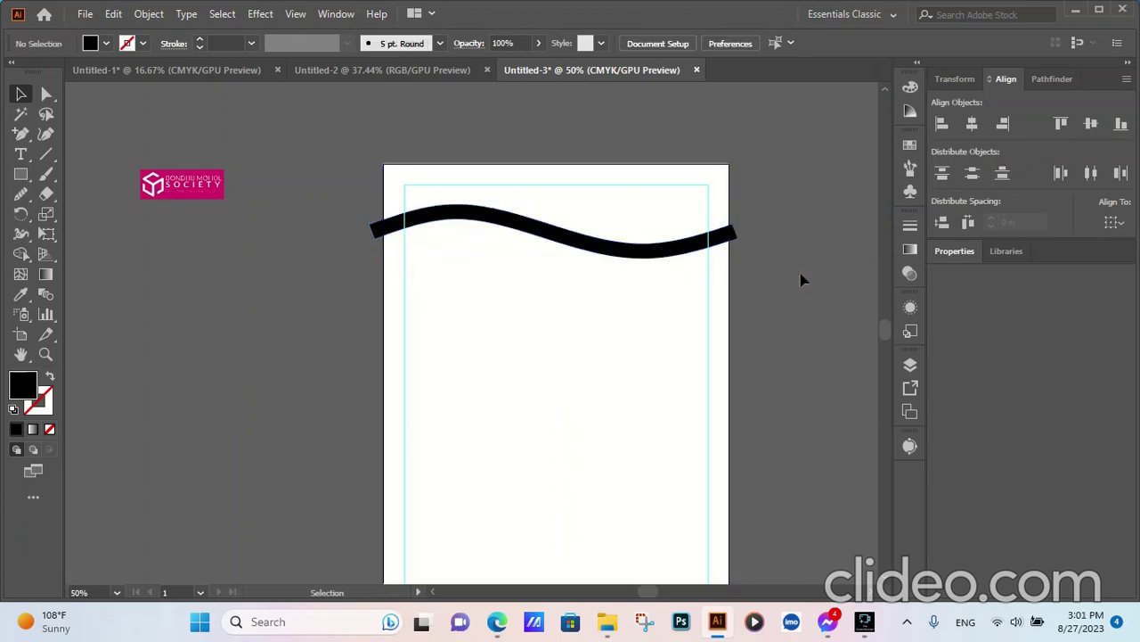
- Nudge the wavy band up 20 increments toward the upper edge of the page
click(525, 231)
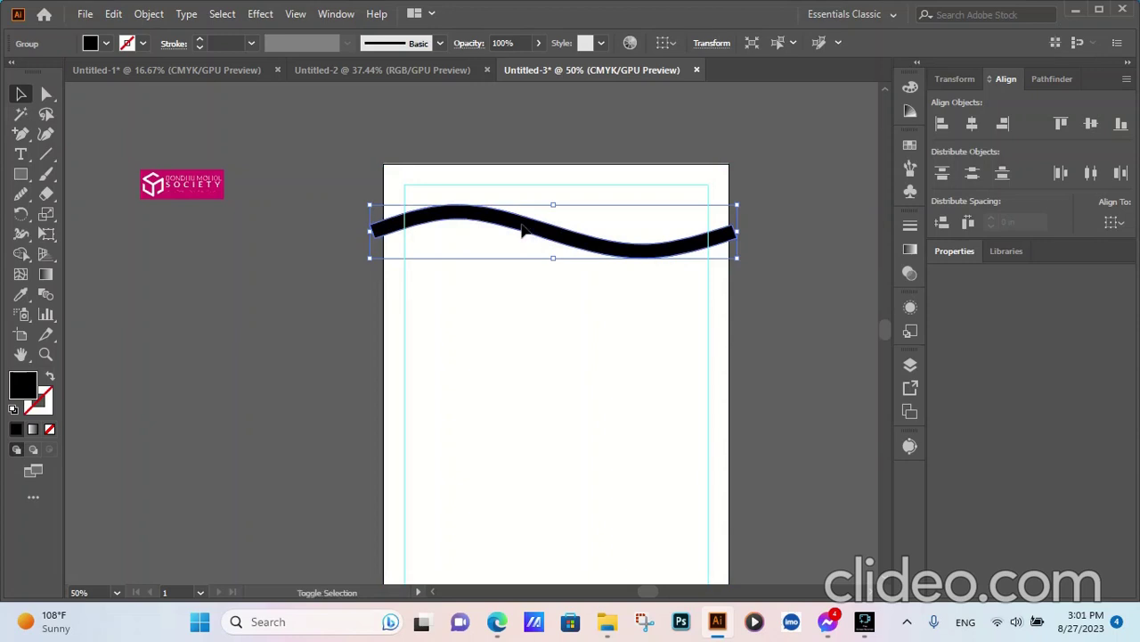
key(Up)
key(Up)
key(Up)
key(Up)
key(Up)
key(Up)
key(Up)
key(Up)
key(Up)
key(Up)
key(Up)
key(Up)
key(Up)
key(Up)
key(Up)
key(Up)
key(Up)
key(Up)
key(Up)
key(Up)
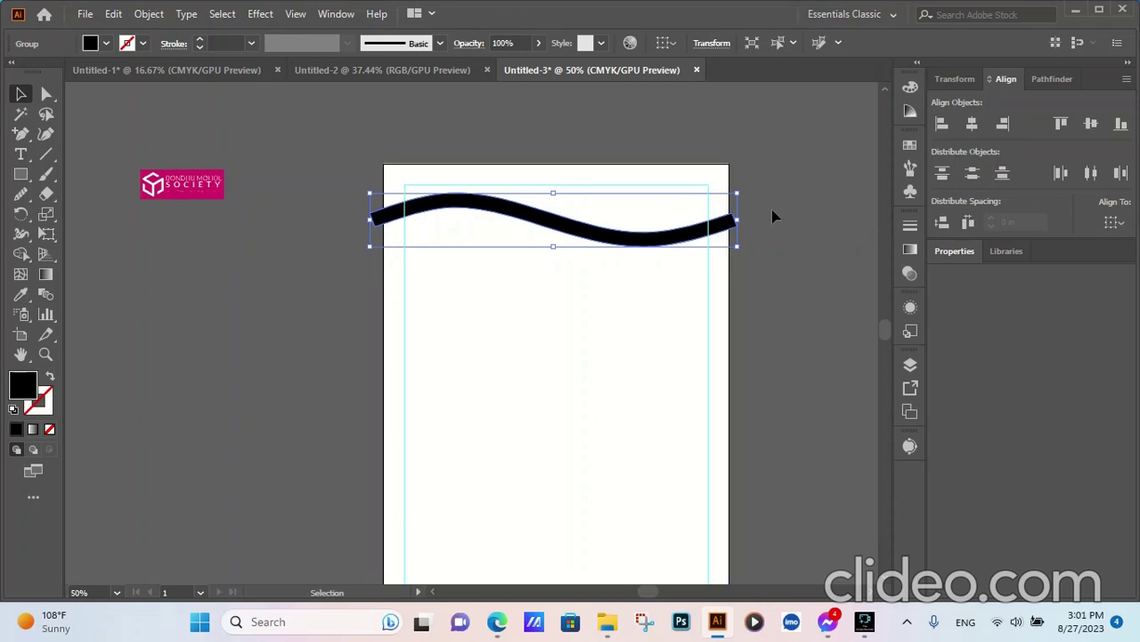
click(766, 210)
- Split off the page area above the wavy band as a separate shape, using Shape Builder on the band and page rectangle
click(537, 219)
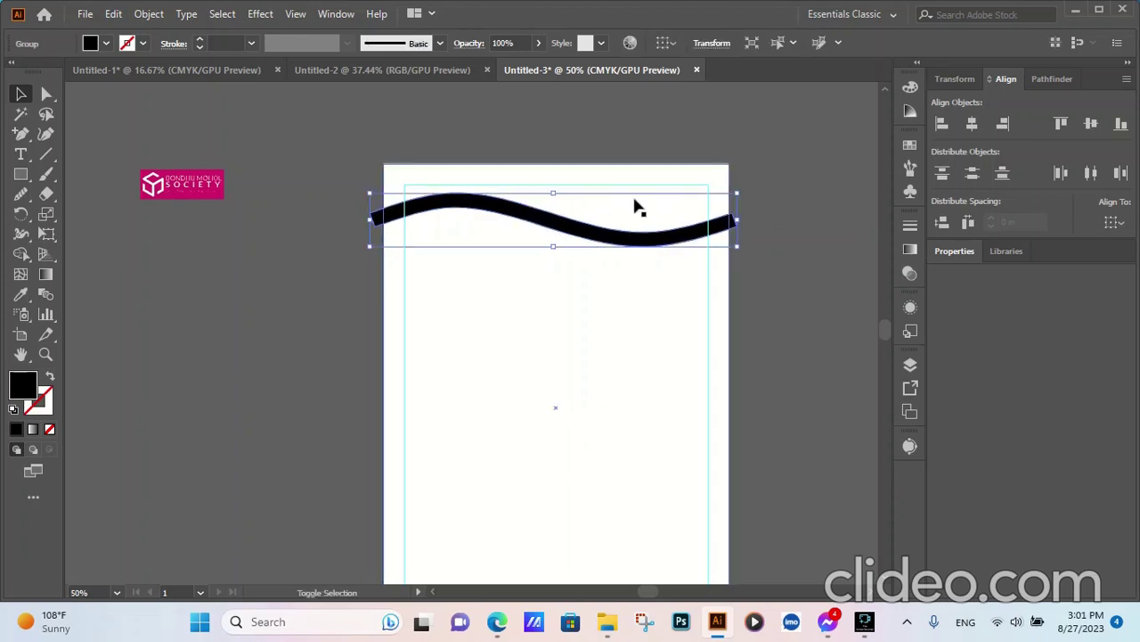
shift+click(652, 169)
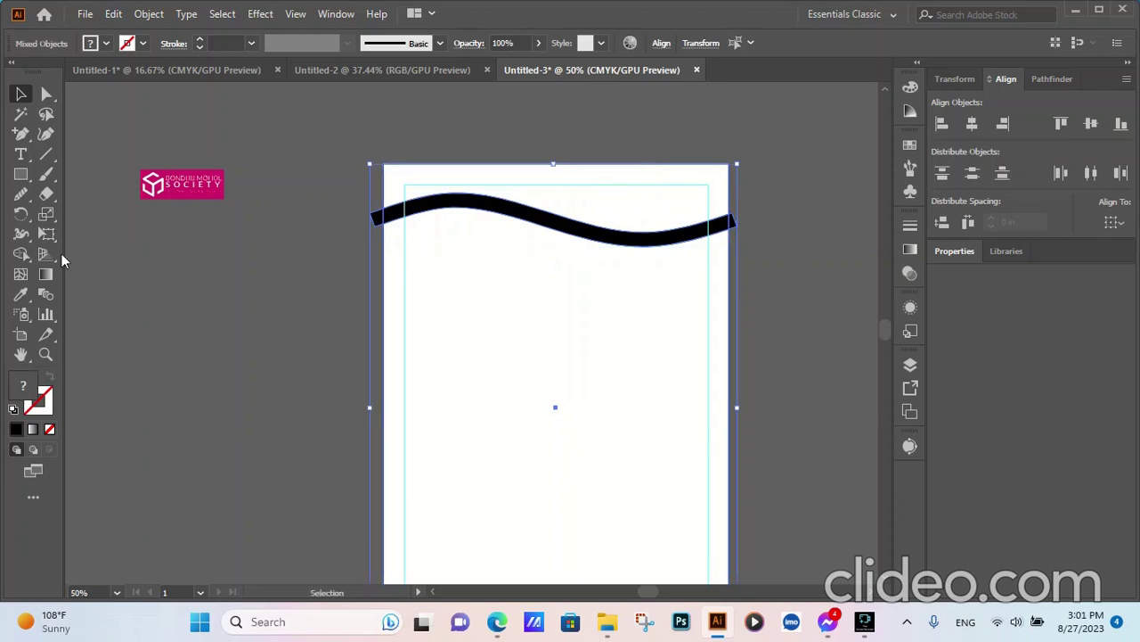
click(20, 253)
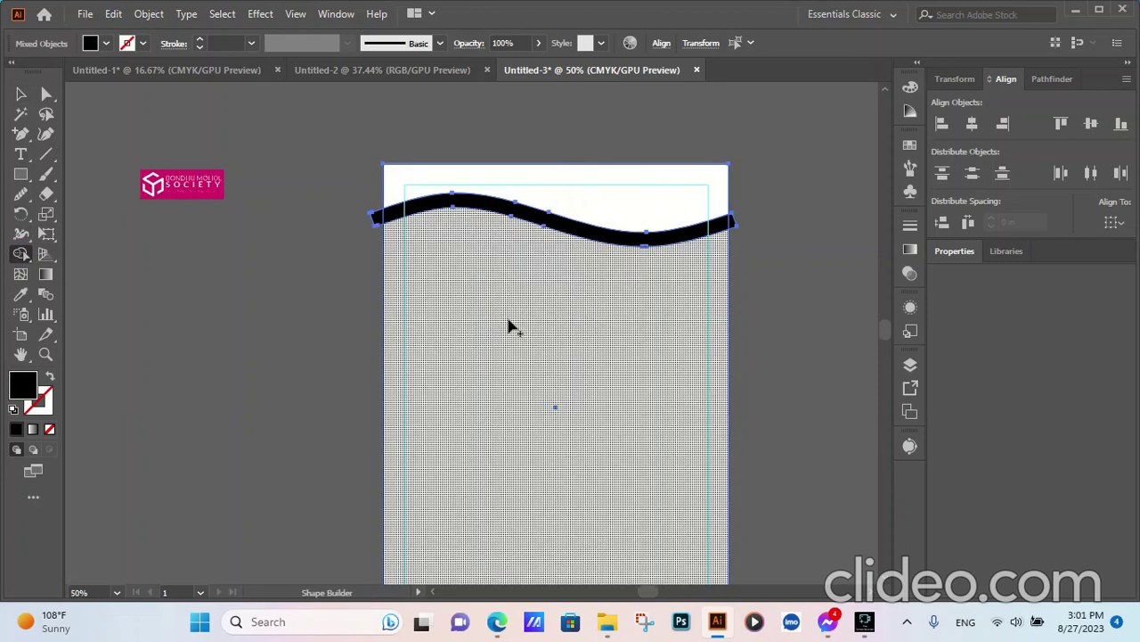
click(598, 211)
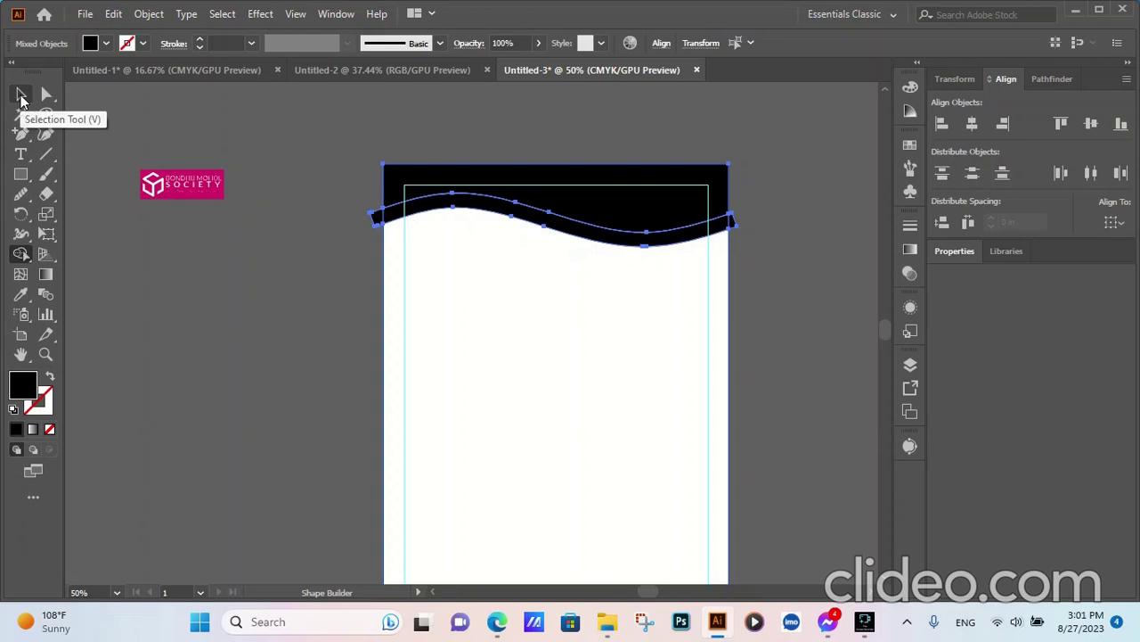
click(21, 93)
click(234, 310)
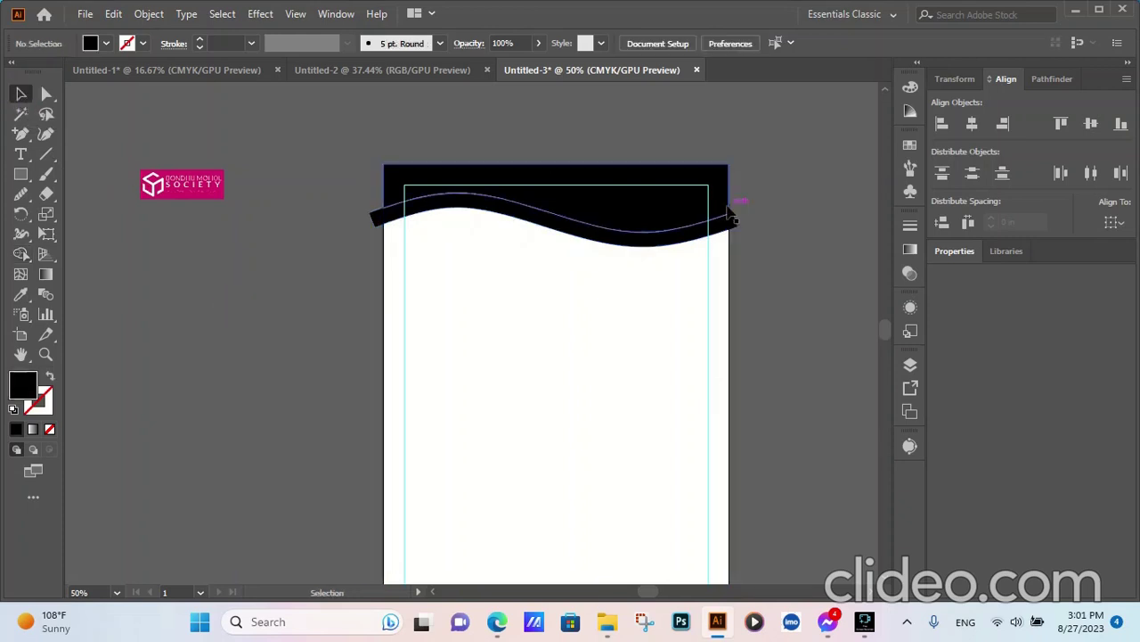
- Fill the shape above the wavy band with the magenta background colour sampled from the white-lettered logo
click(633, 208)
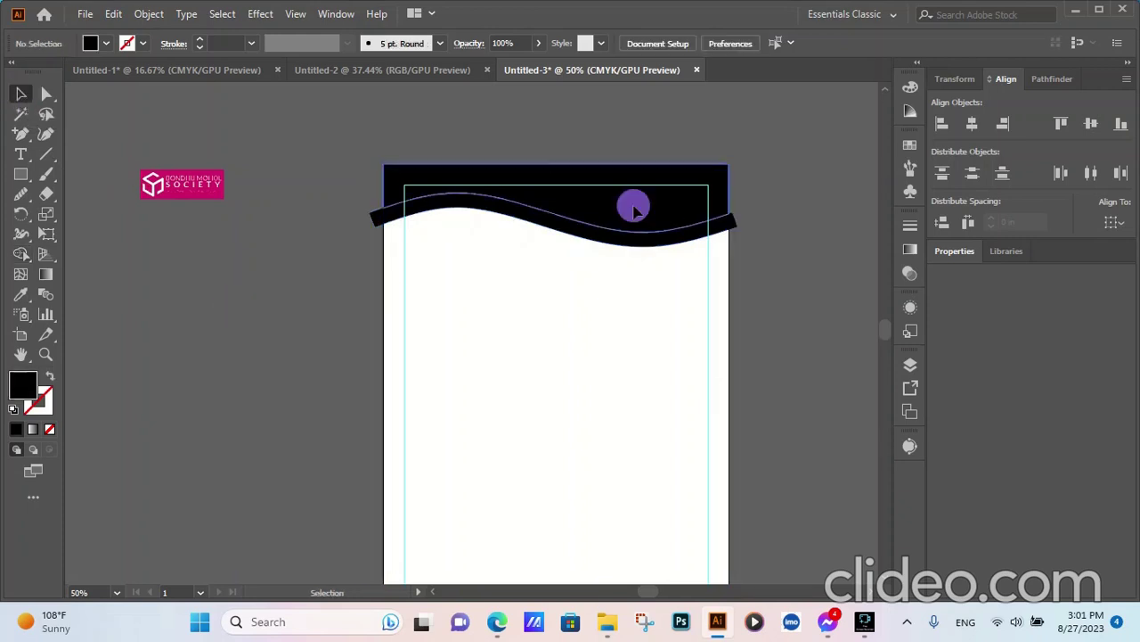
click(21, 294)
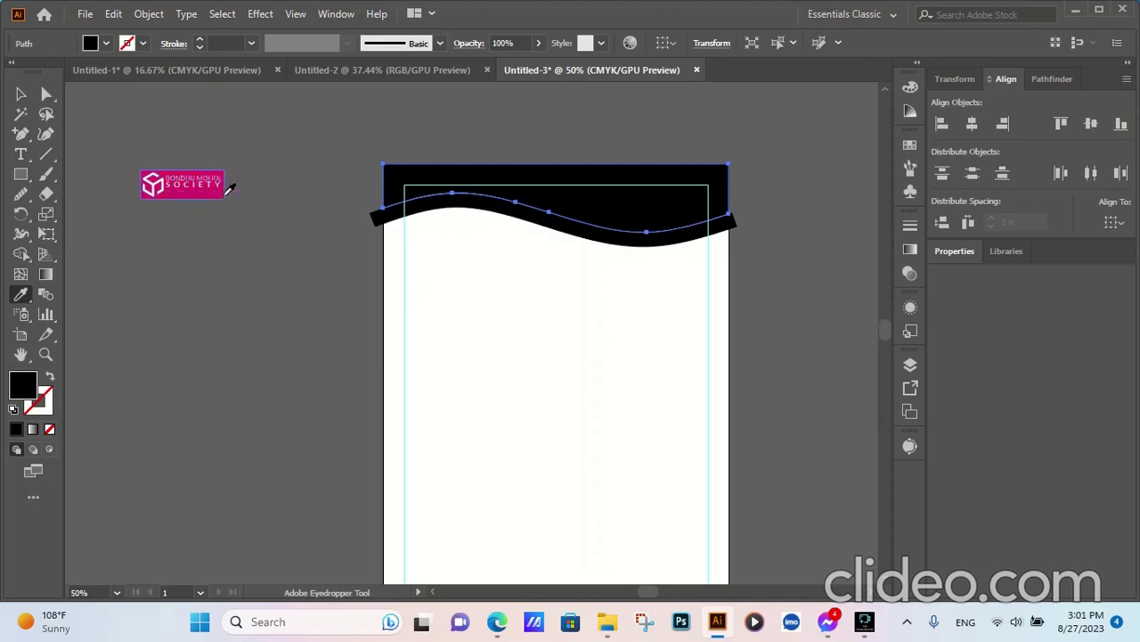
click(224, 191)
click(21, 94)
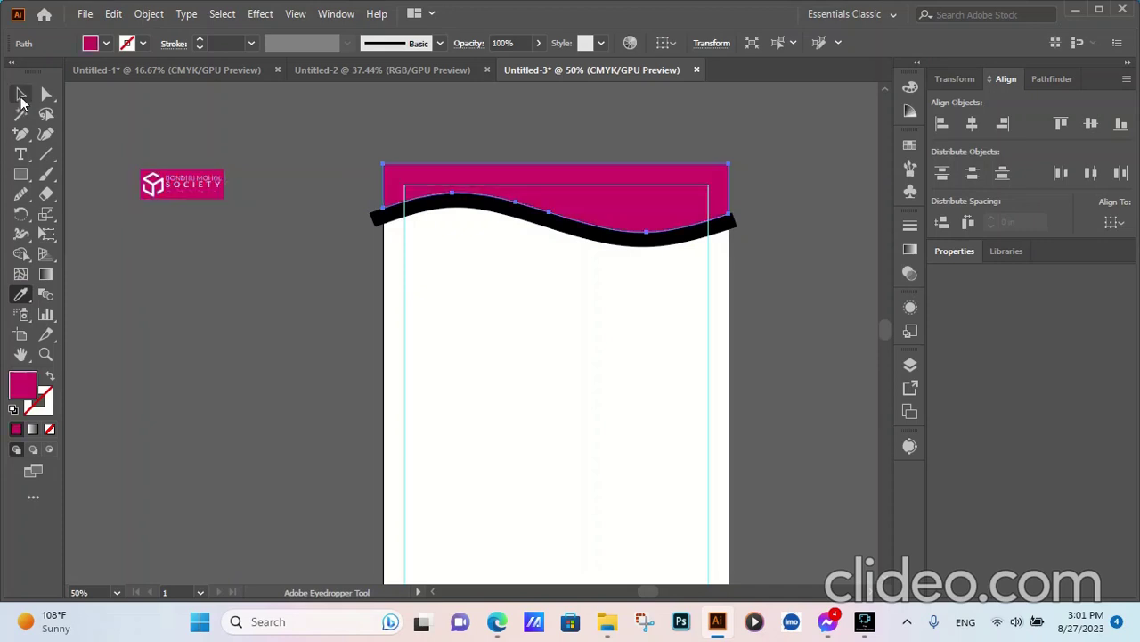
click(172, 303)
- Trim off the wavy band's two ends overhanging the page edges with Shape Builder
click(484, 212)
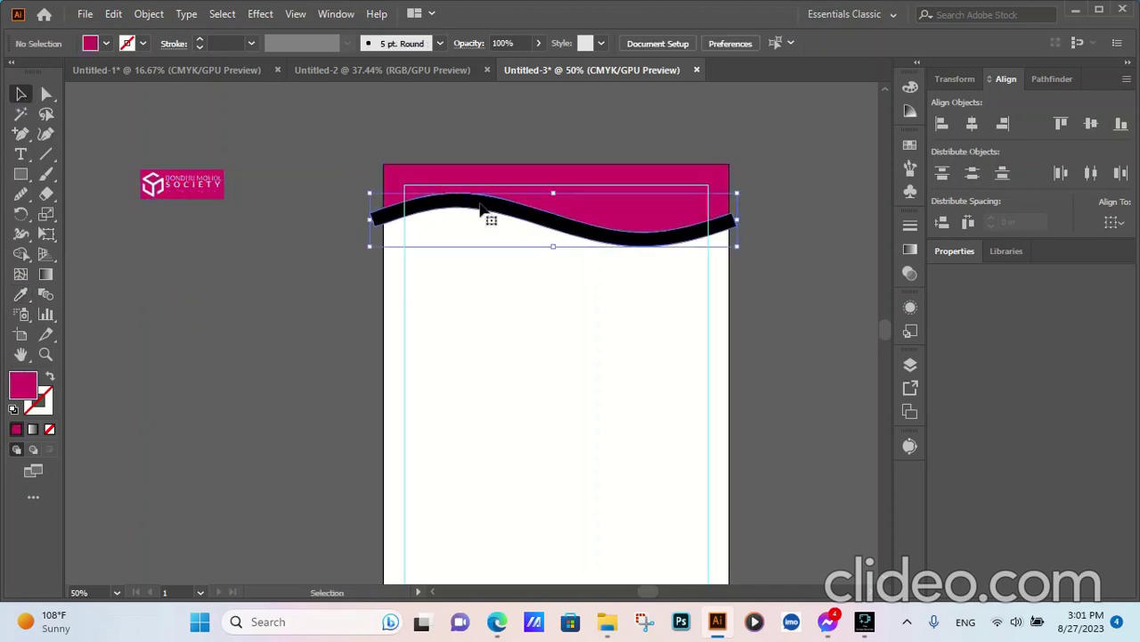
shift+click(504, 287)
shift+click(506, 183)
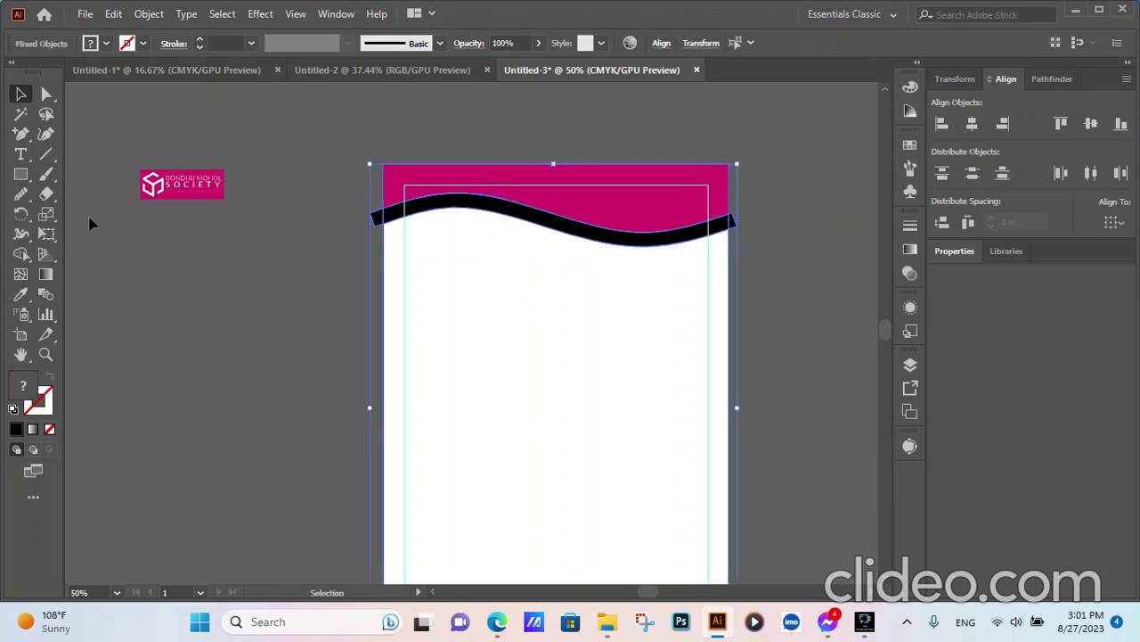
click(20, 253)
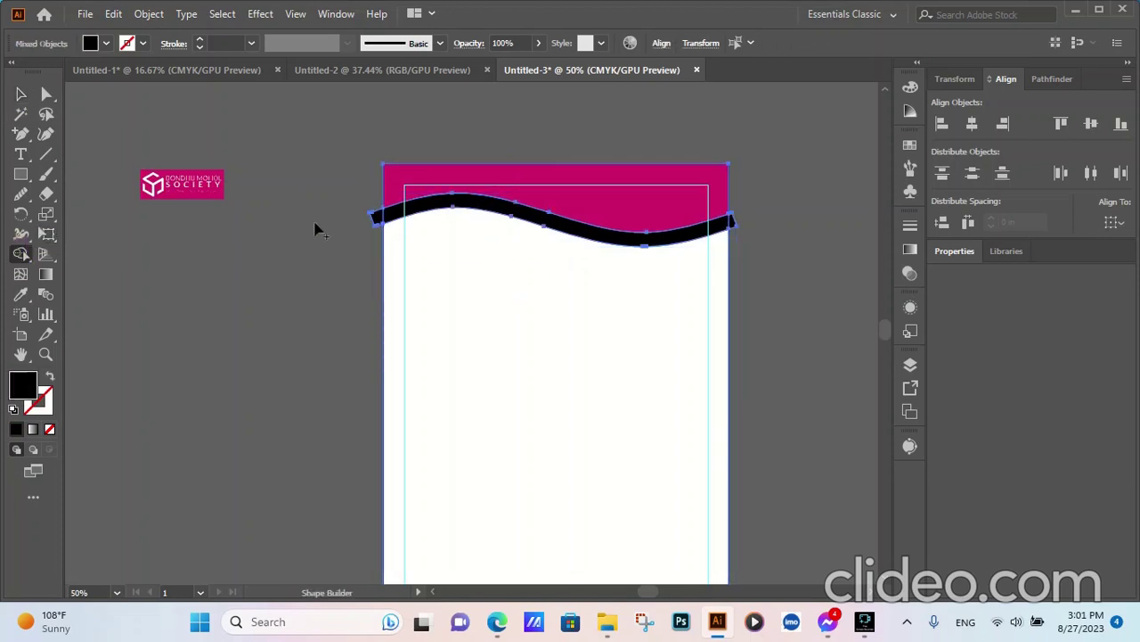
alt+click(377, 217)
scroll(738, 228, up, 4)
alt+click(747, 224)
scroll(791, 190, down, 2)
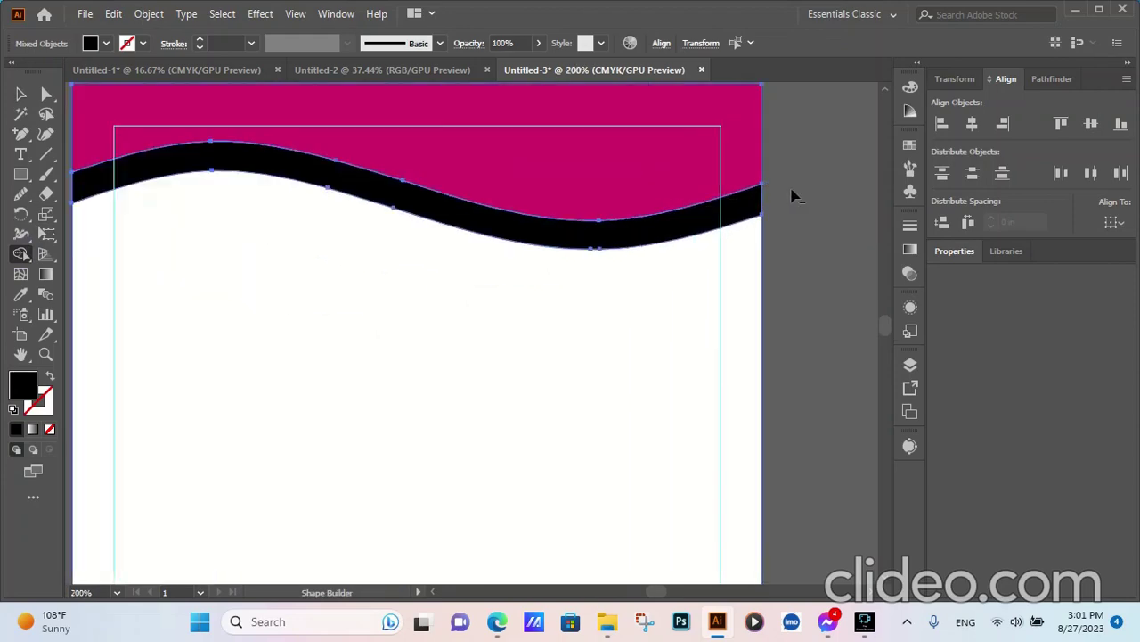
scroll(792, 196, down, 3)
click(20, 94)
click(226, 390)
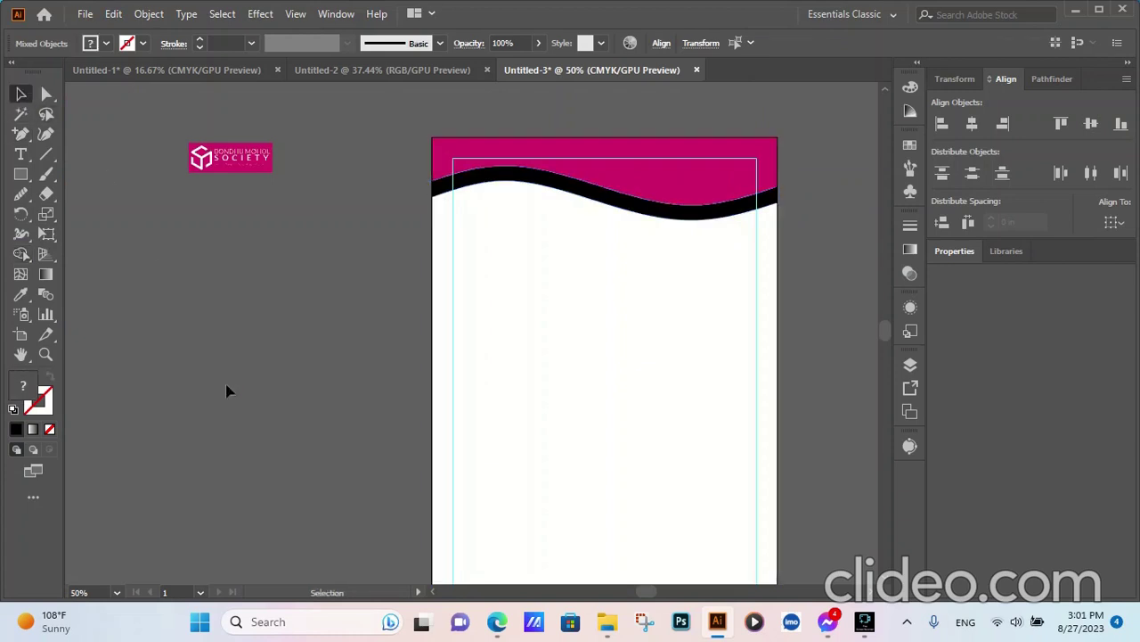
- Fill the wavy band with the blue-violet sampled from the BONDHU MOHOL lettering of the white-background logo
scroll(154, 385, down, 1)
scroll(354, 281, up, 6)
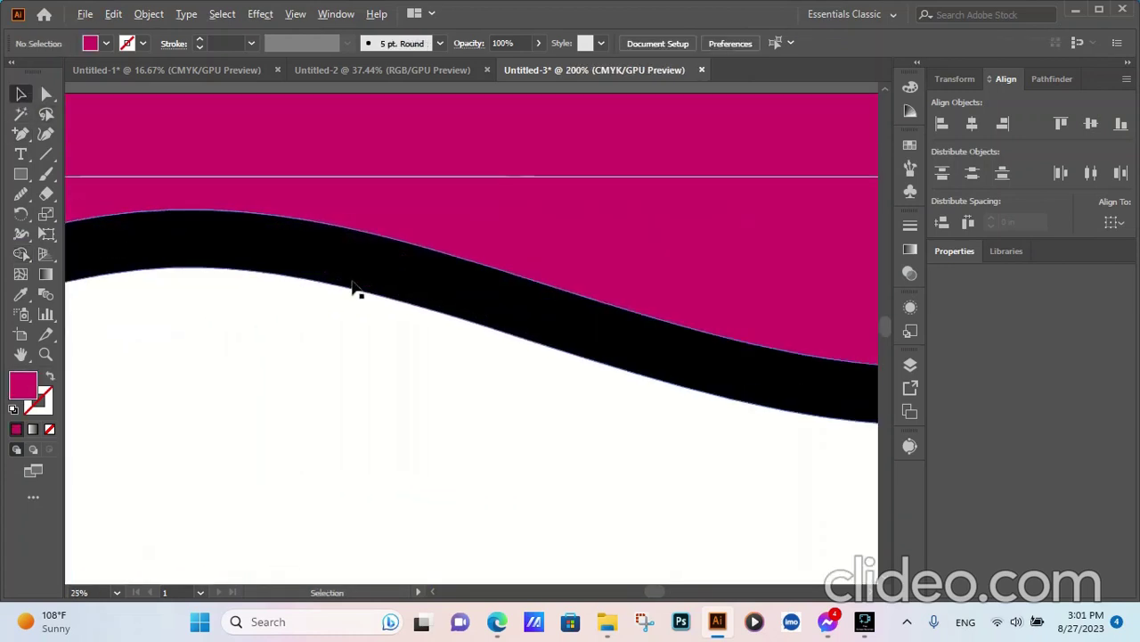
scroll(435, 245, down, 4)
click(453, 270)
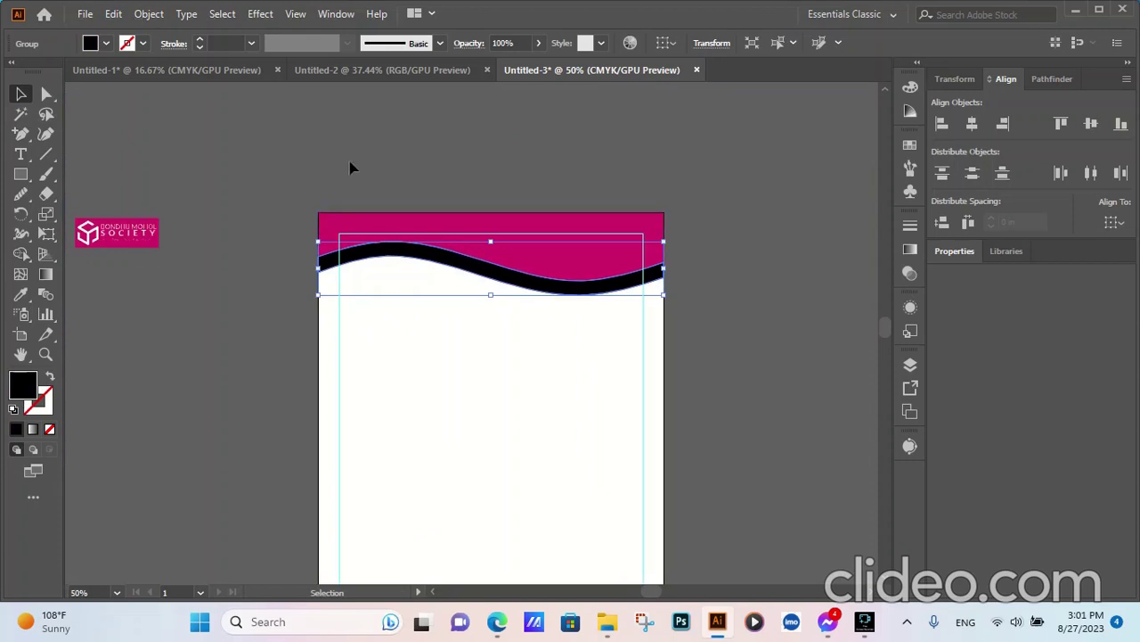
scroll(539, 203, down, 2)
scroll(224, 223, up, 5)
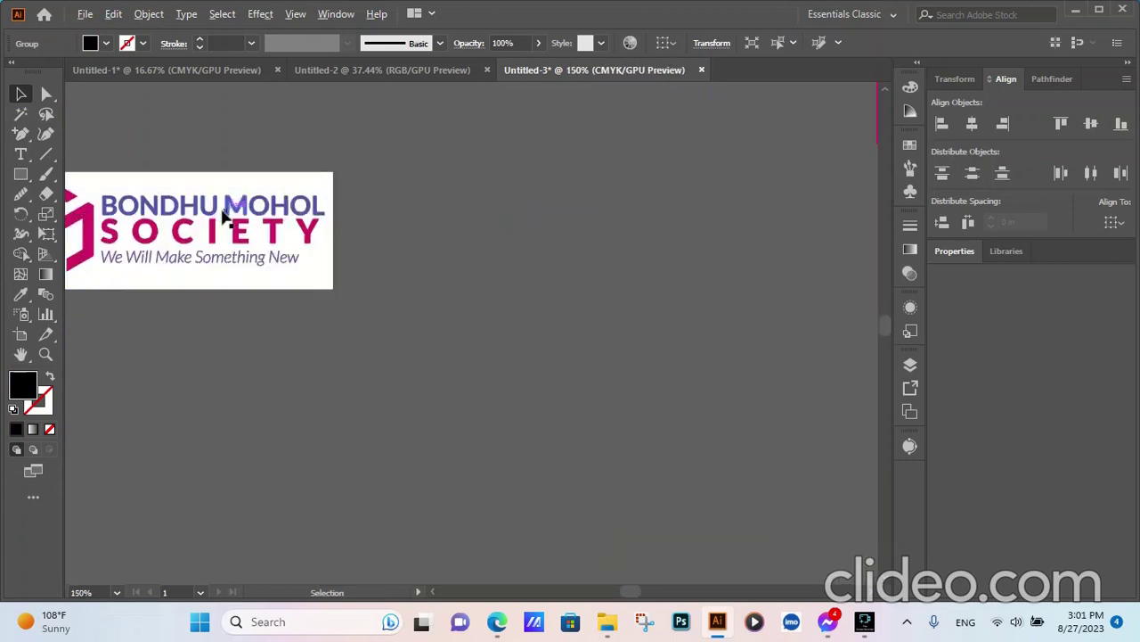
scroll(225, 218, up, 5)
key(i)
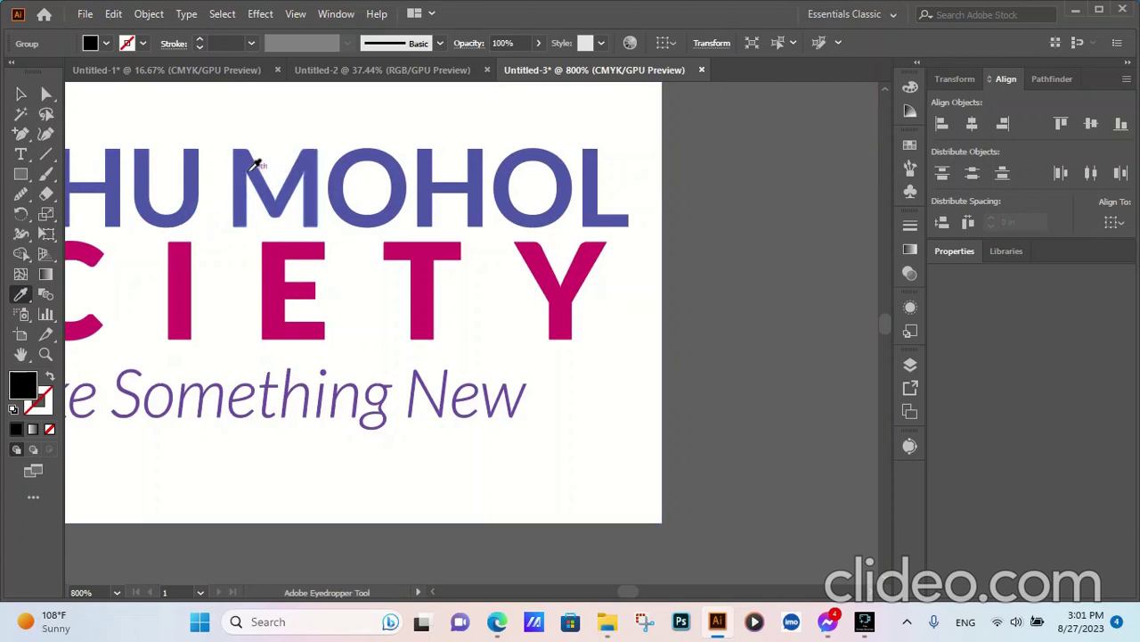
click(241, 159)
scroll(290, 231, down, 8)
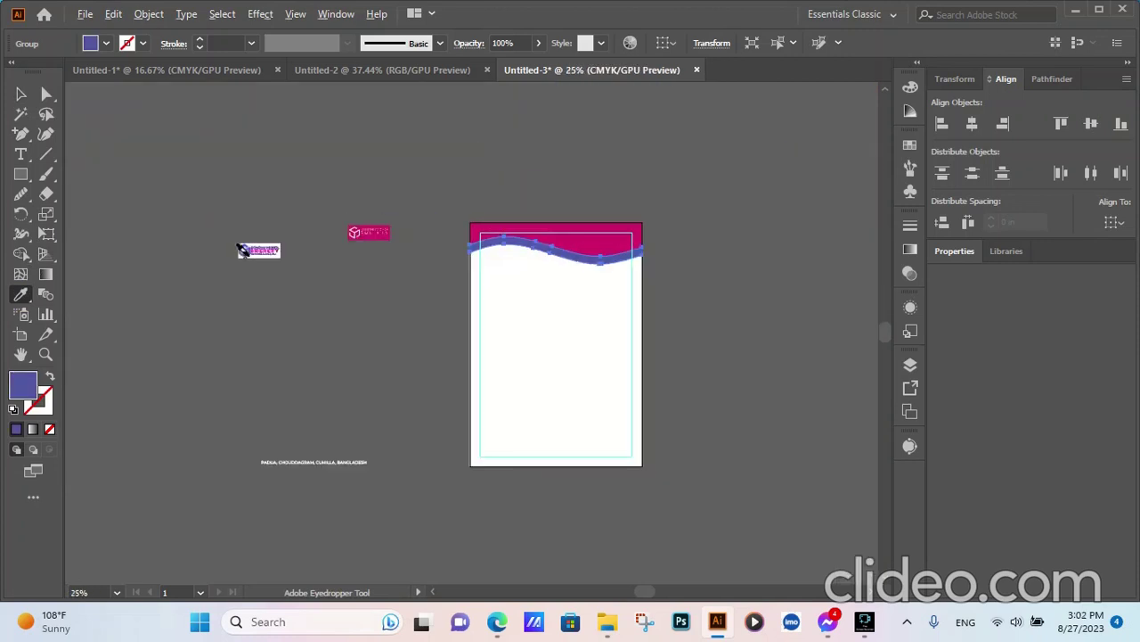
click(21, 94)
click(353, 362)
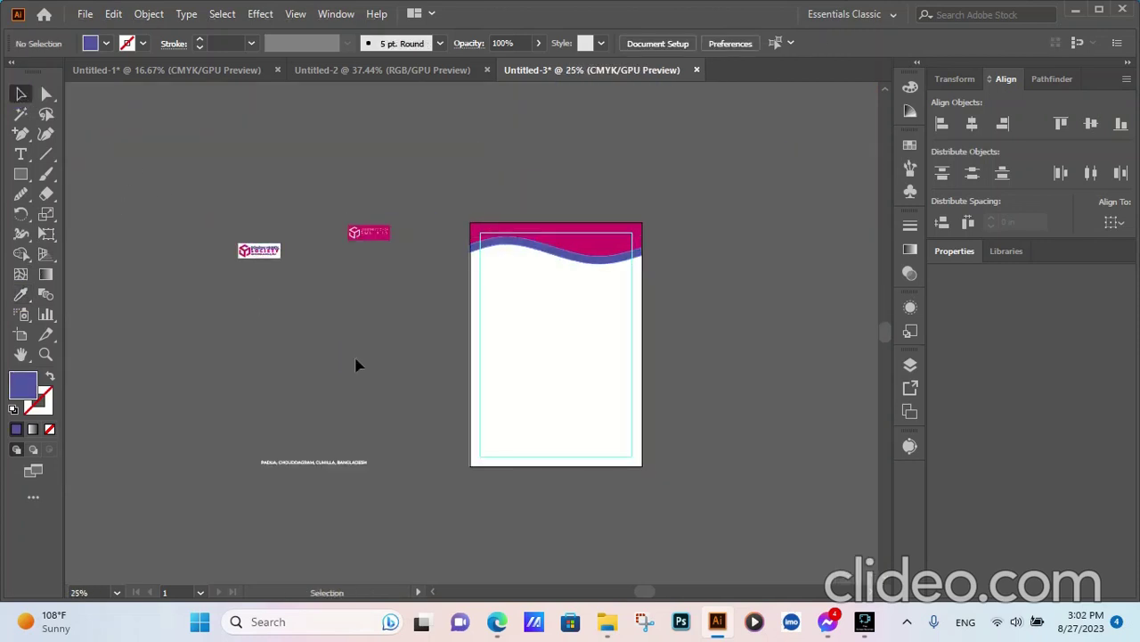
- Try to reduce the combined height of the magenta header shape and wavy band to 1.375 in
scroll(553, 267, up, 3)
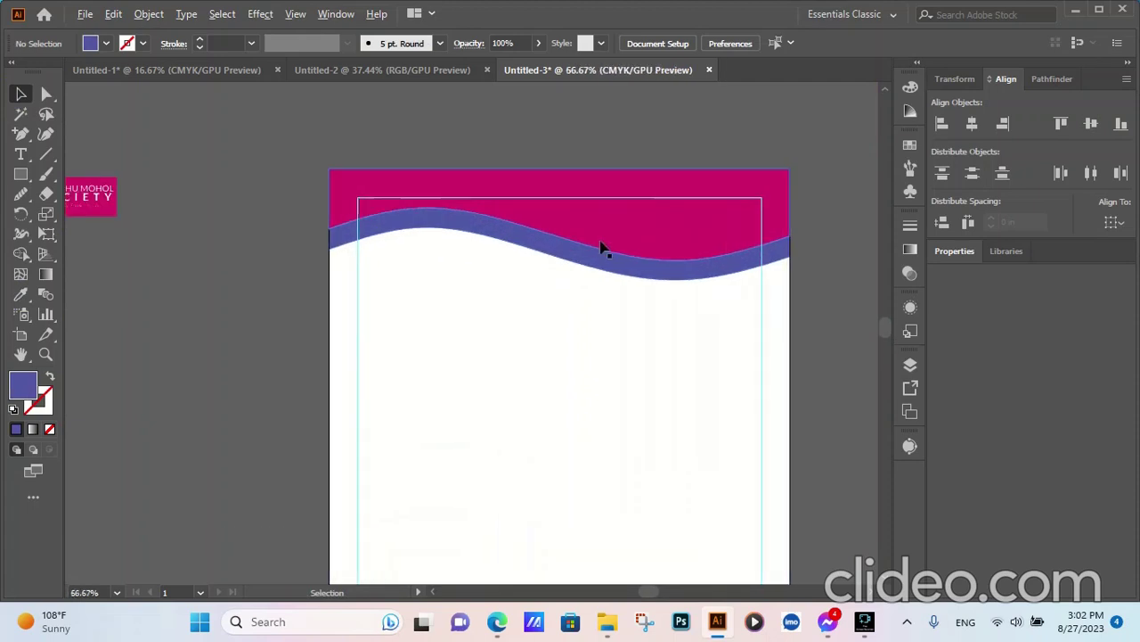
click(616, 262)
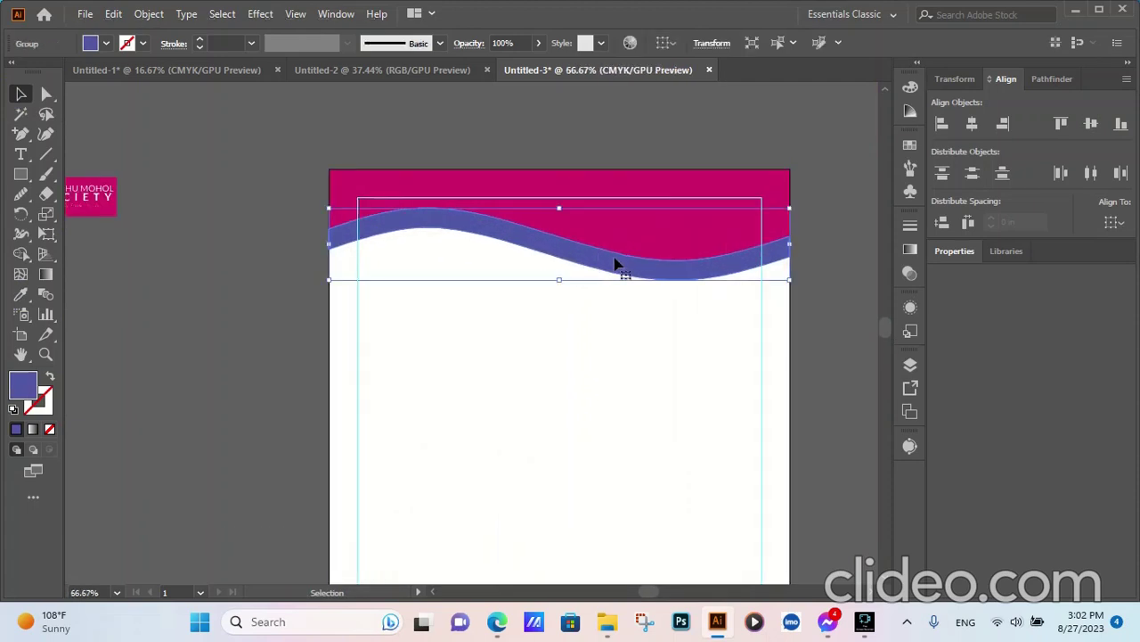
shift+click(694, 181)
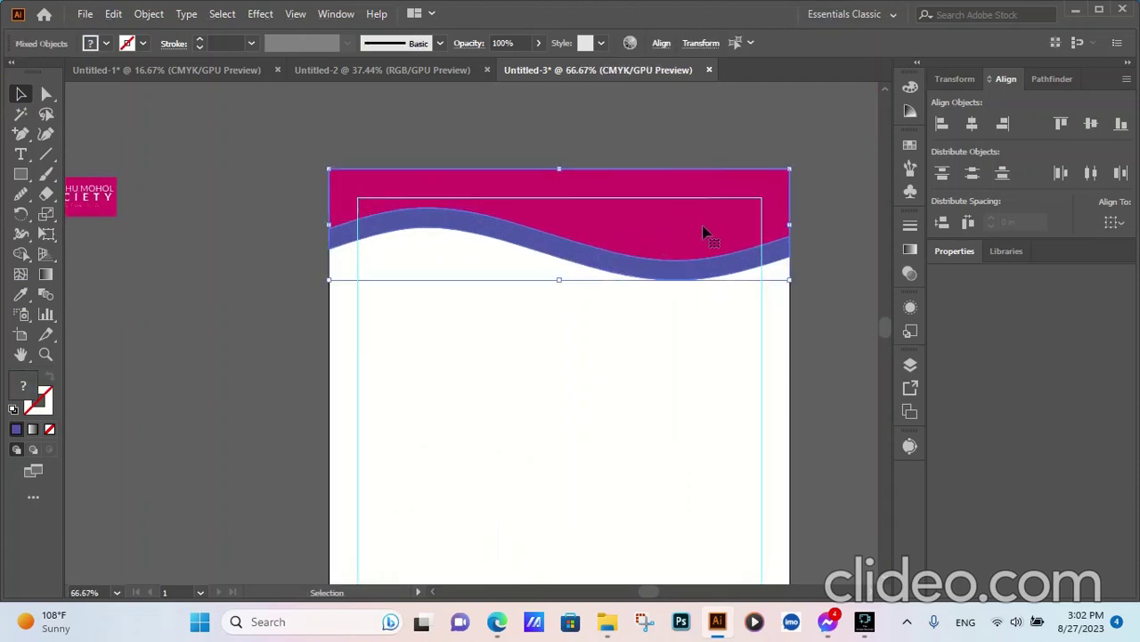
click(958, 80)
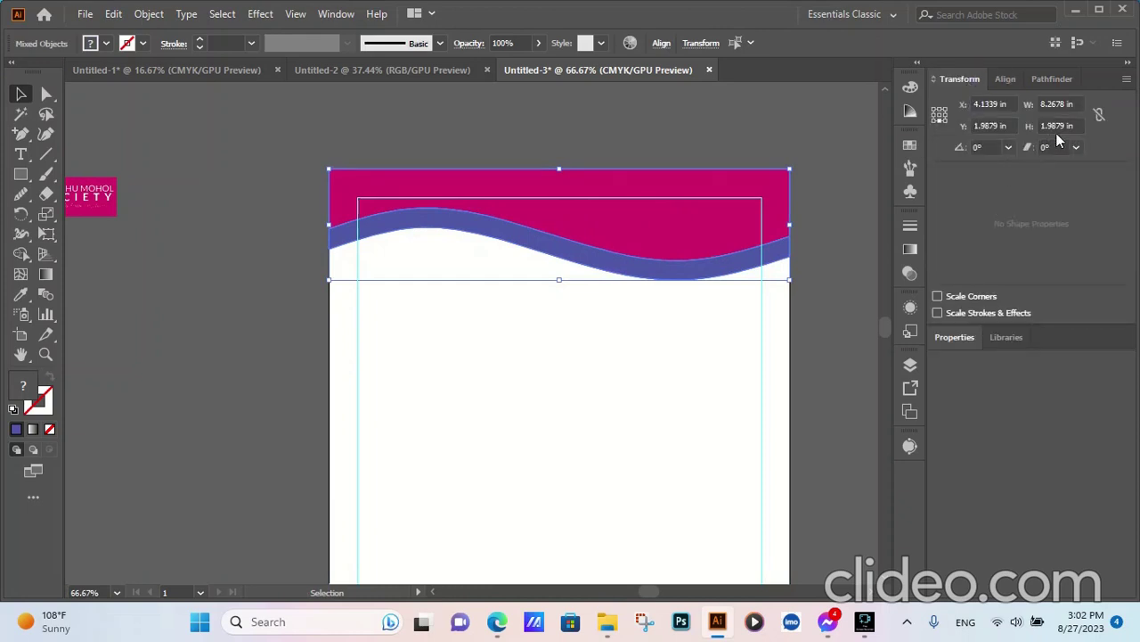
scroll(1059, 124, down, 4)
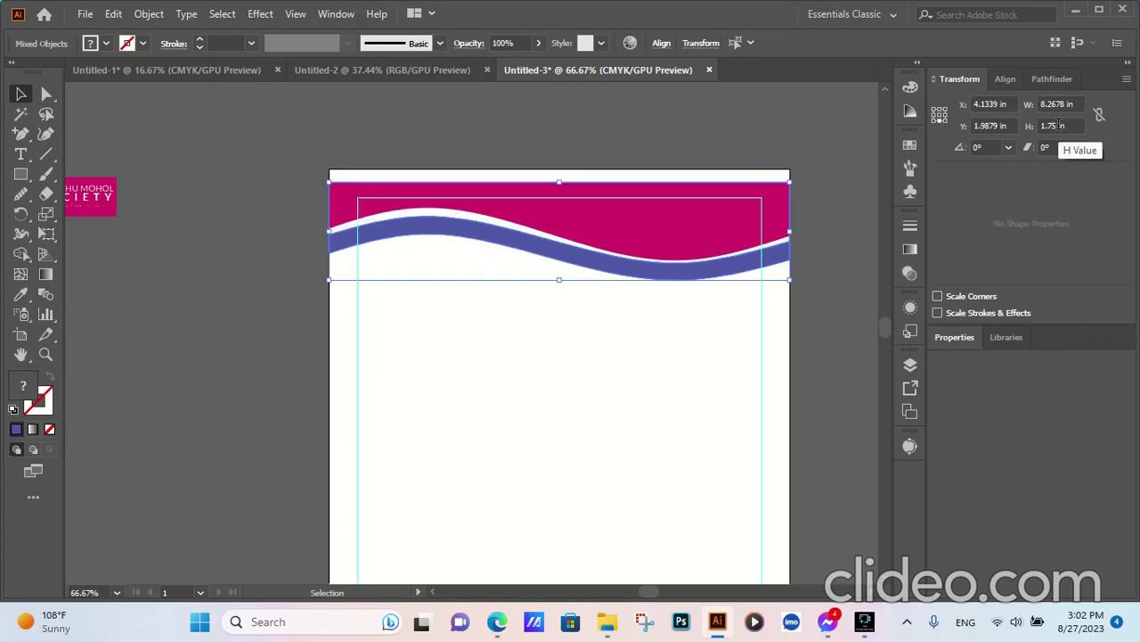
scroll(1060, 125, down, 3)
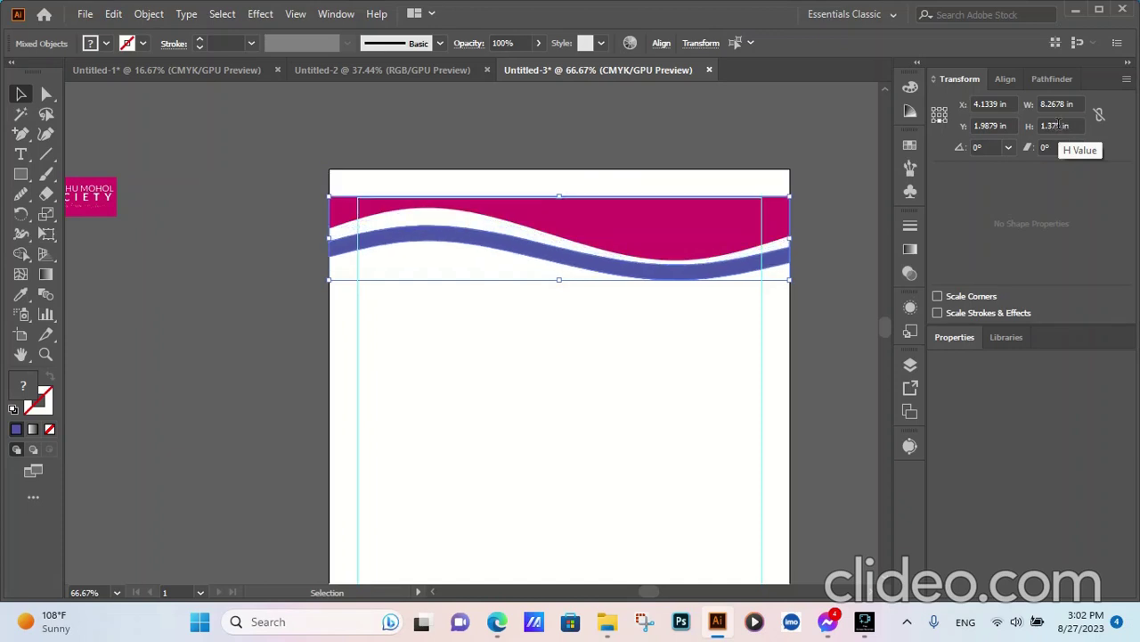
click(765, 121)
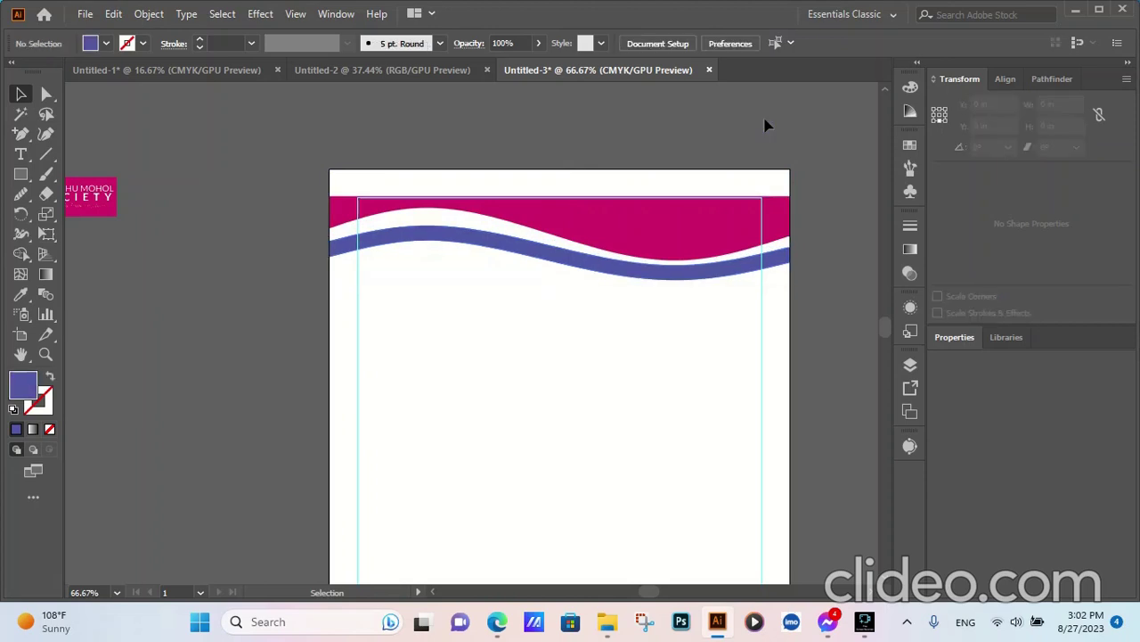
- Undo the recent height and anchor point changes to the magenta header shape and wavy band
key(ctrl+z)
key(ctrl+z)
key(ctrl+z)
key(ctrl+z)
key(ctrl+z)
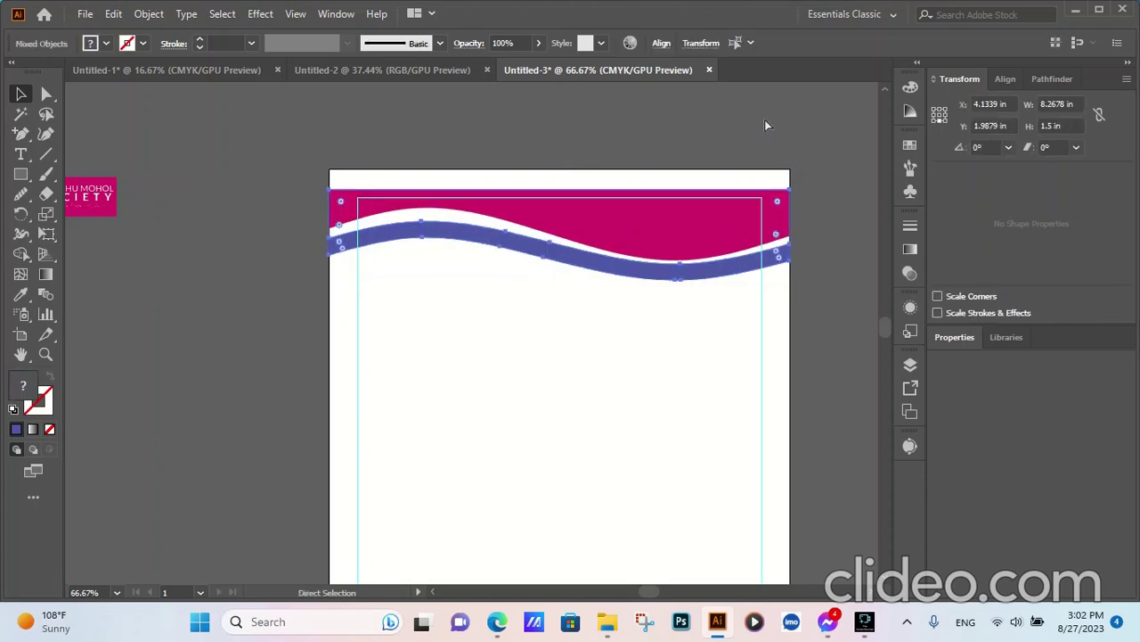
key(ctrl+z)
key(ctrl+z)
key(ctrl+z)
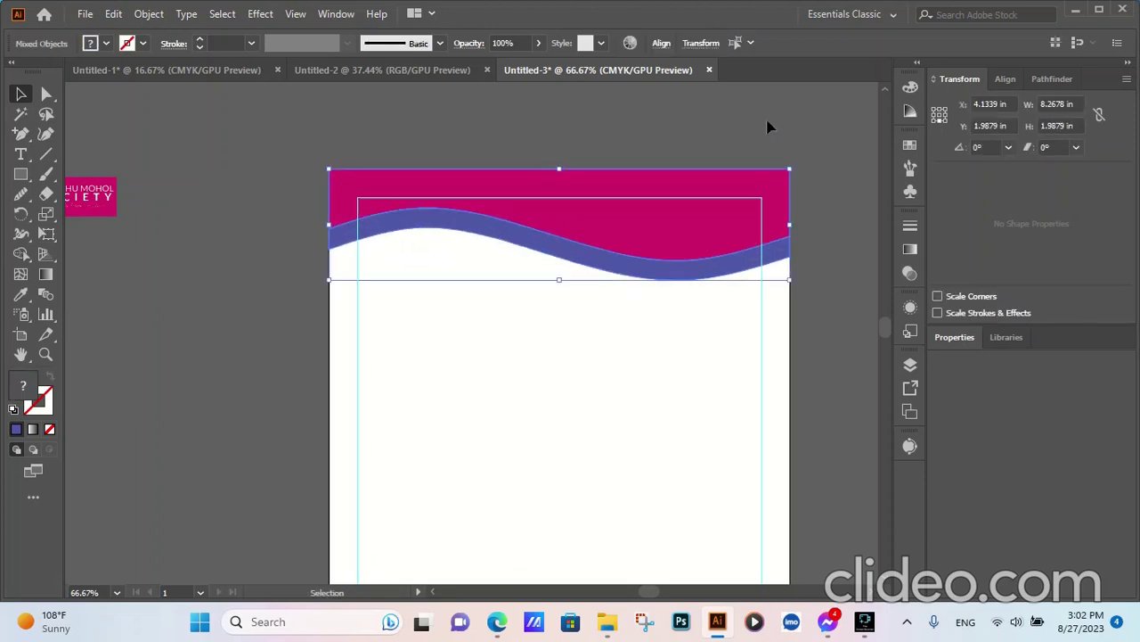
- Delete the white shape below the wavy band and group the magenta header shape with the band
click(600, 433)
key(Delete)
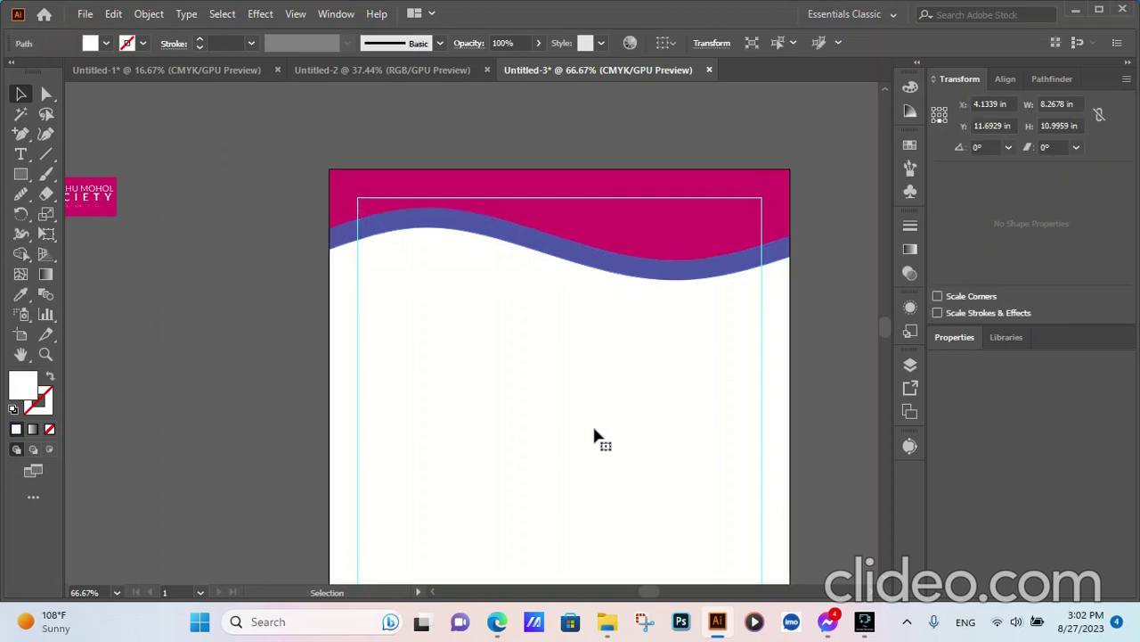
click(674, 223)
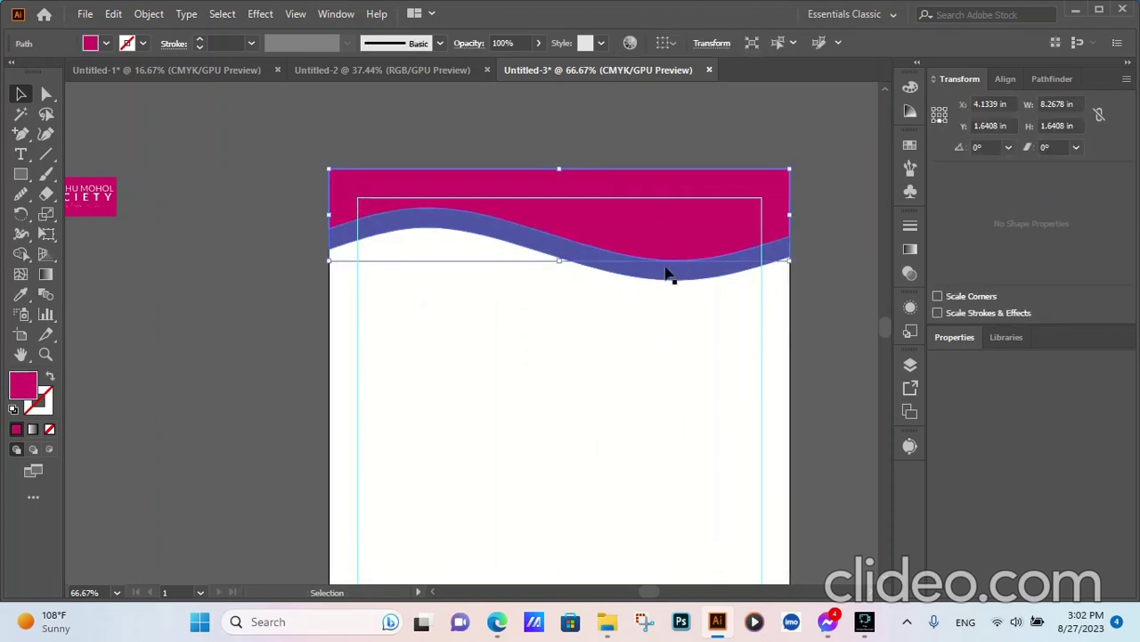
shift+click(661, 273)
right_click(663, 269)
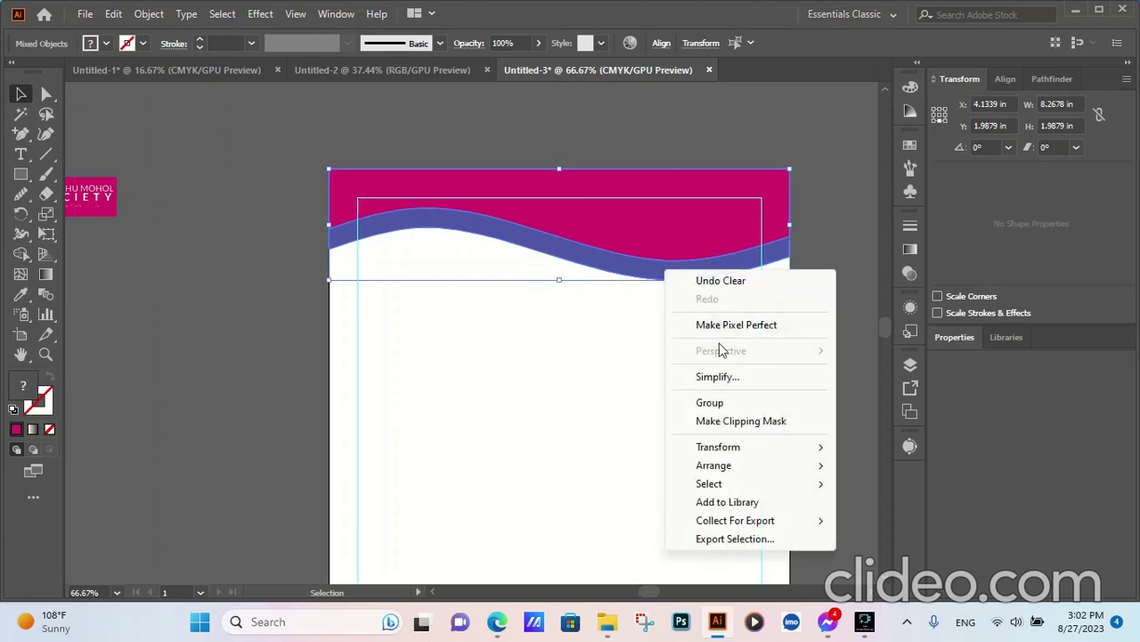
click(710, 403)
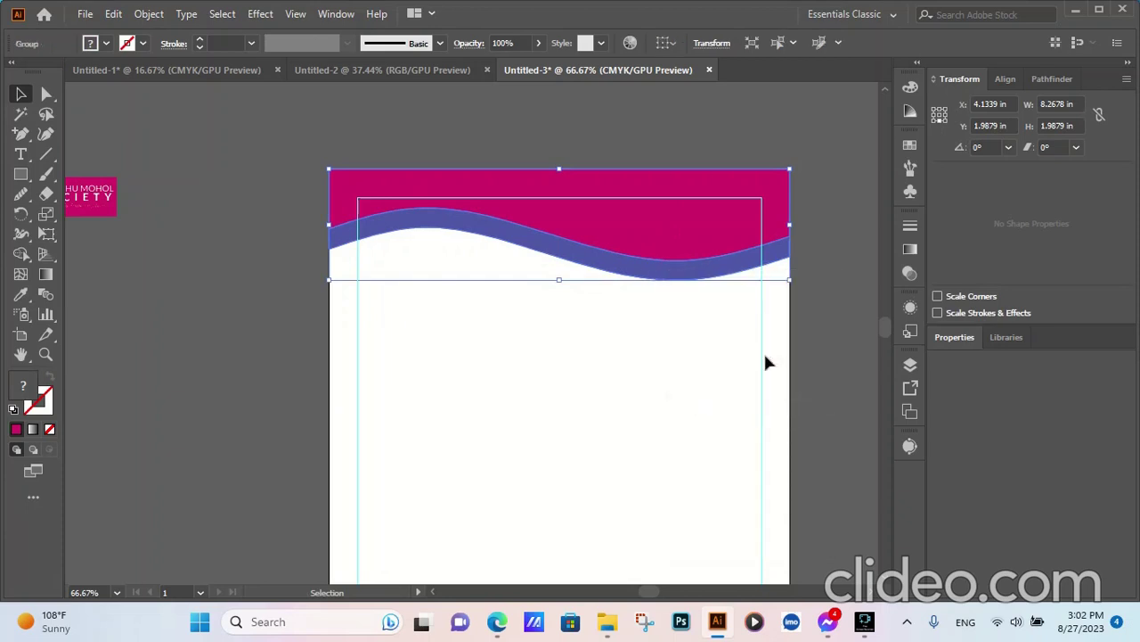
- Set the header group's height to 1.5 in
double_click(1056, 126)
text(1.5)
key(Return)
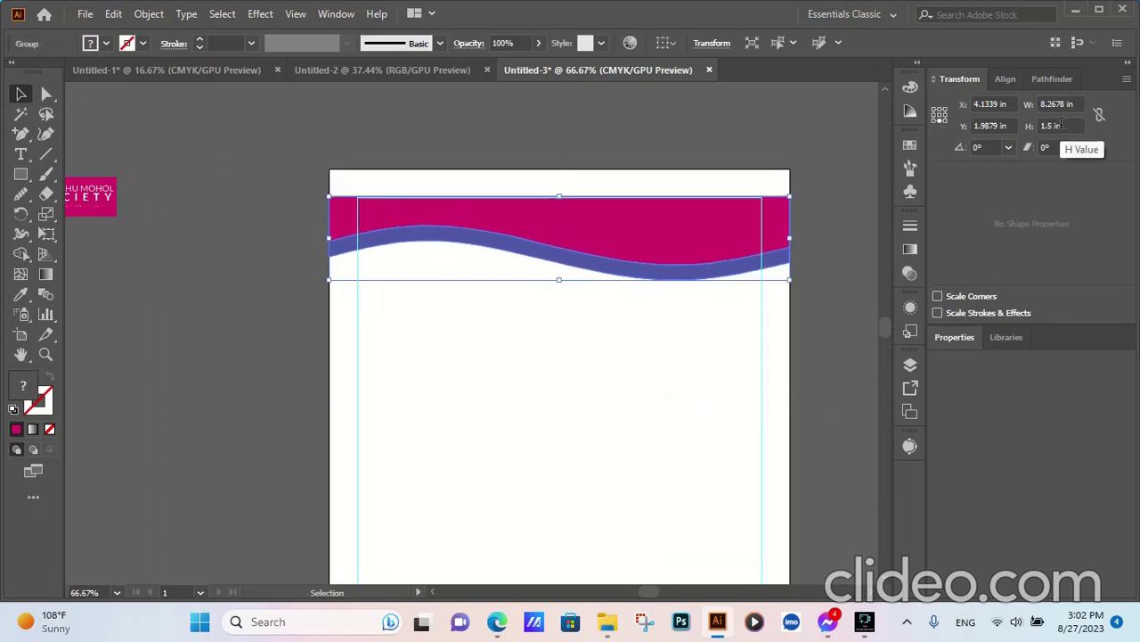
click(837, 129)
- Align the header group to the top edge of the artboard
click(601, 243)
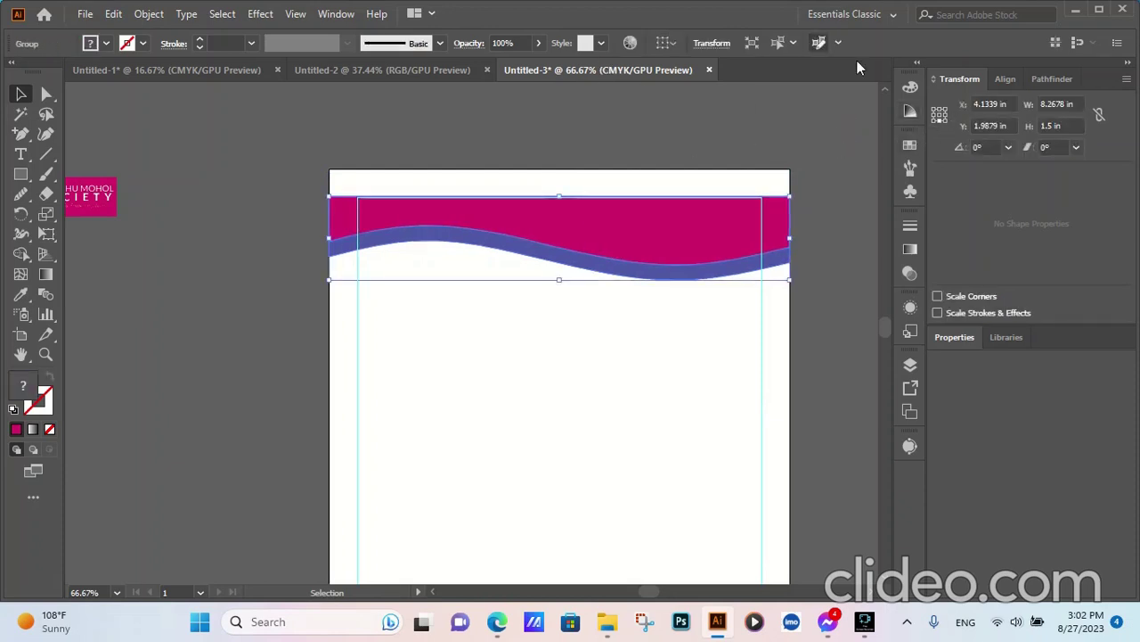
click(1006, 80)
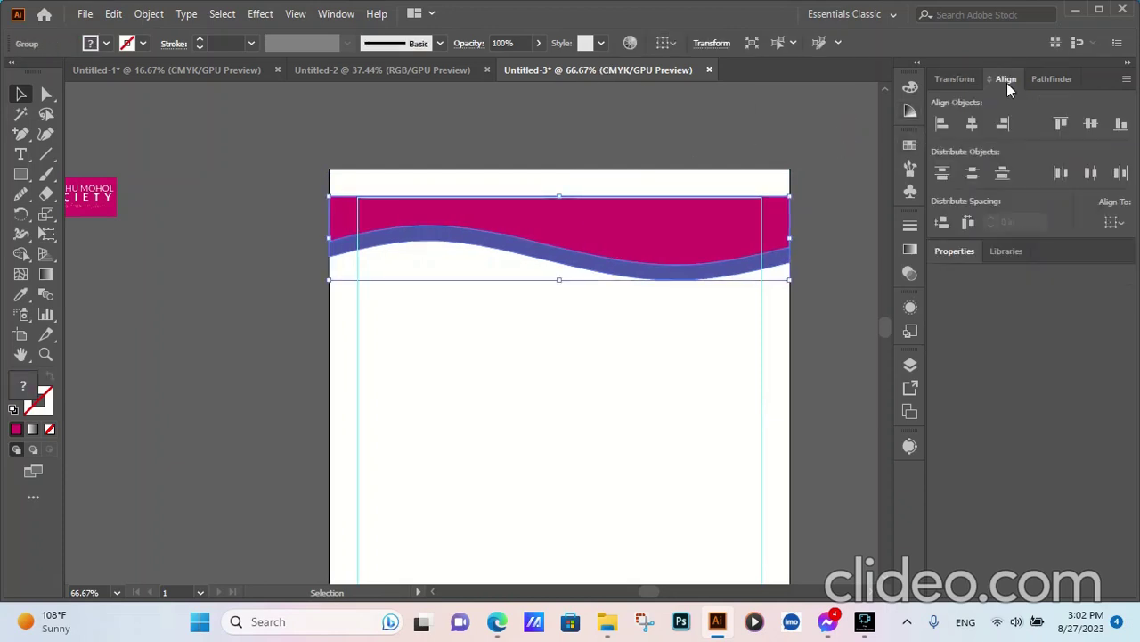
click(1061, 124)
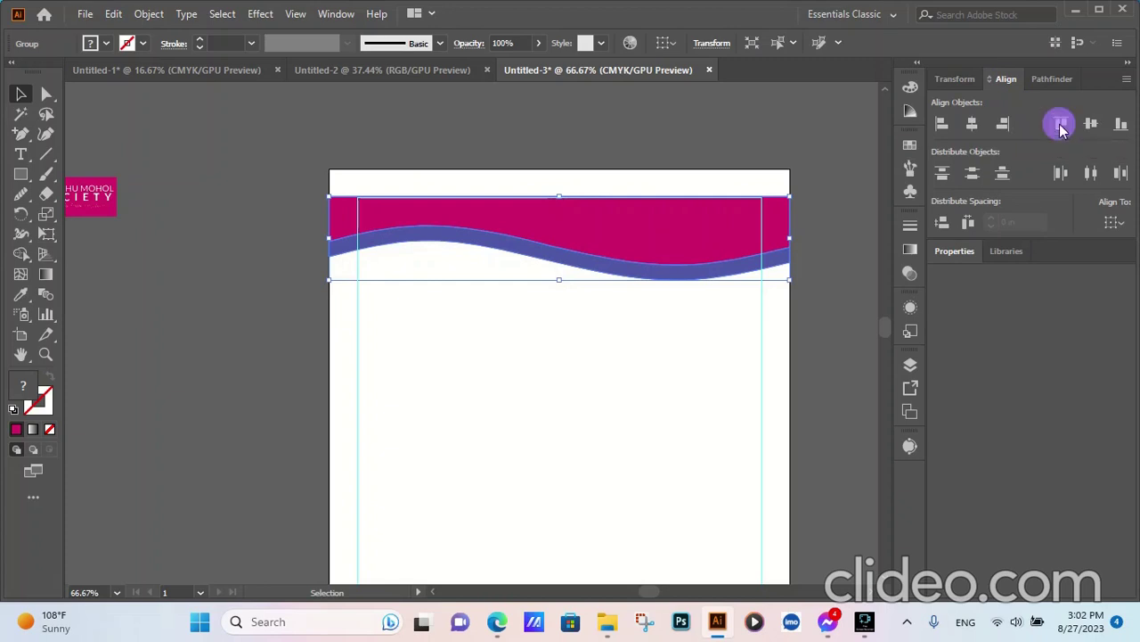
click(817, 141)
click(1115, 223)
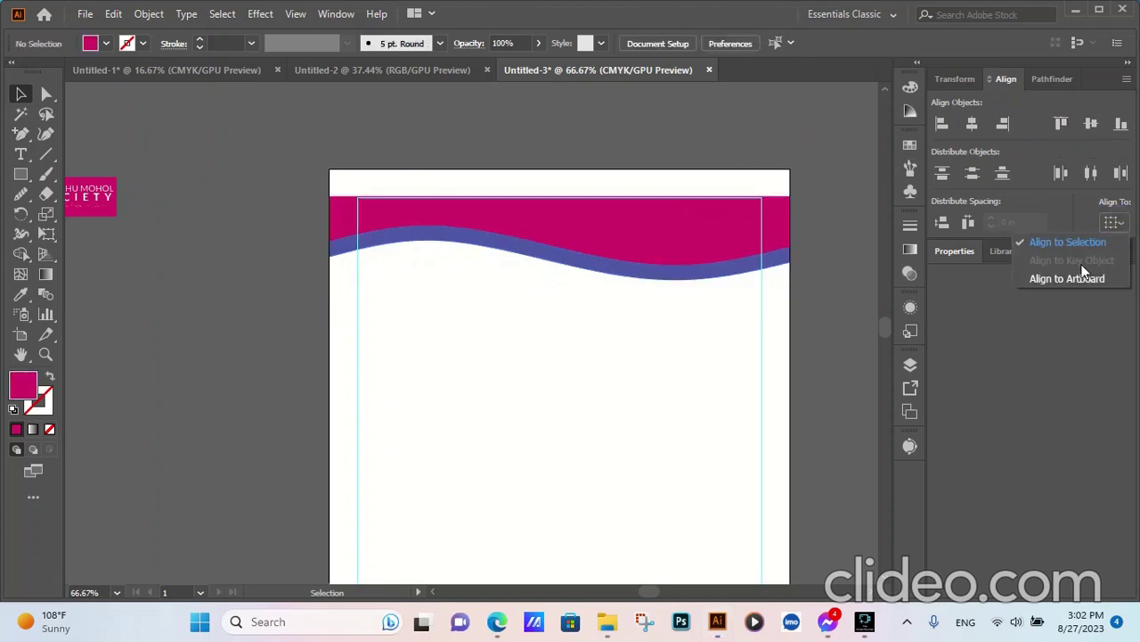
click(1083, 275)
click(1061, 123)
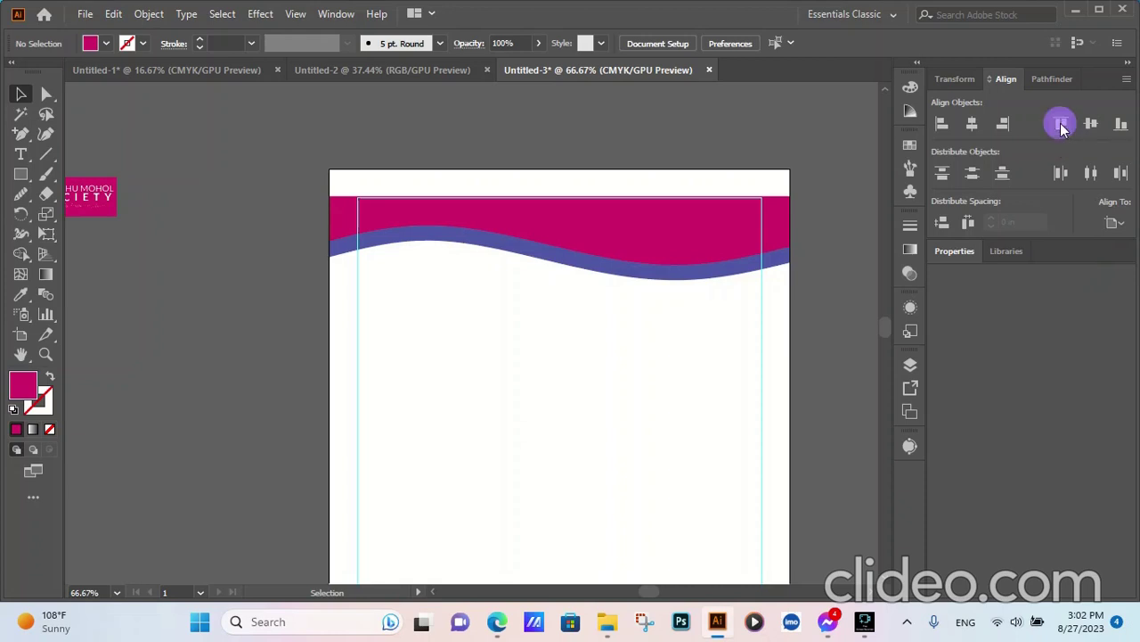
click(618, 238)
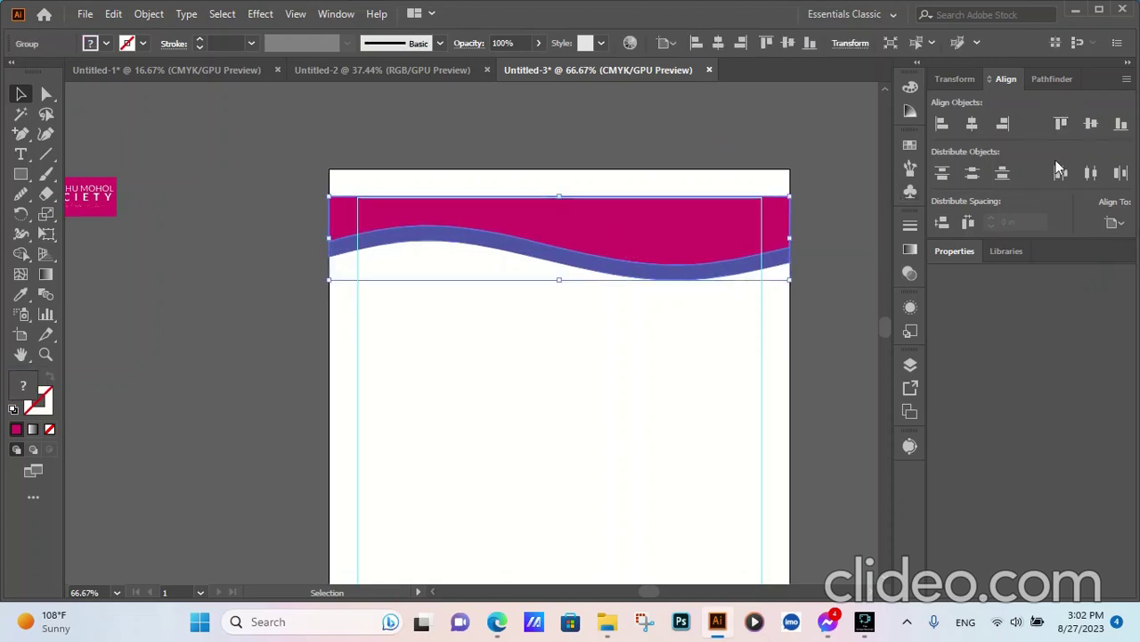
click(1063, 124)
click(797, 136)
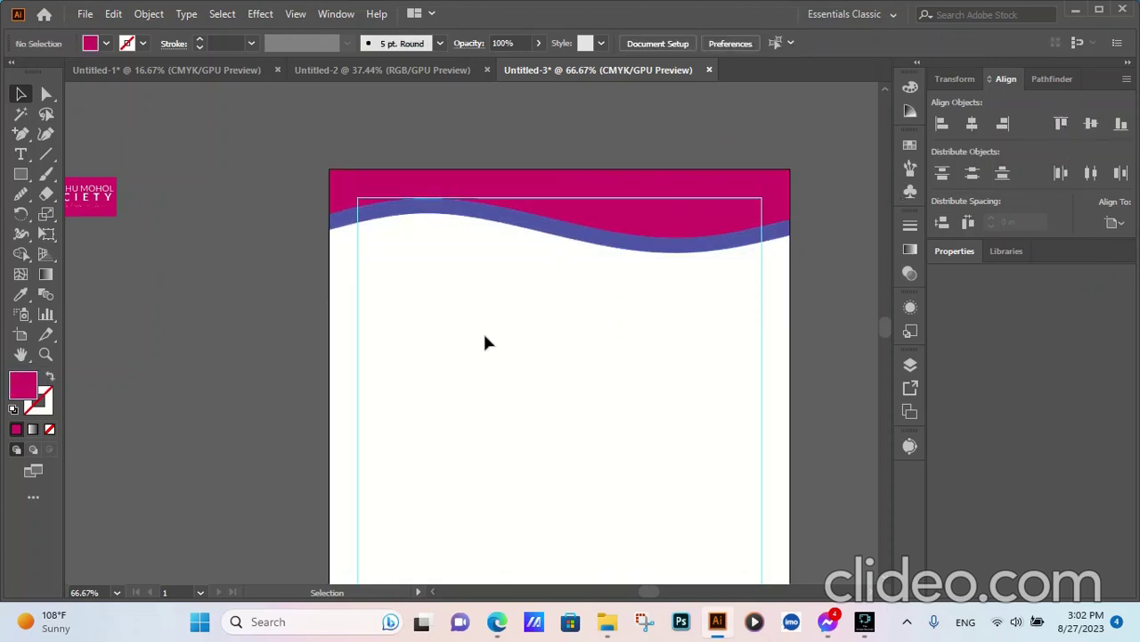
- Duplicate the header group straight down to the bottom edge of the page as a footer
scroll(496, 345, down, 2)
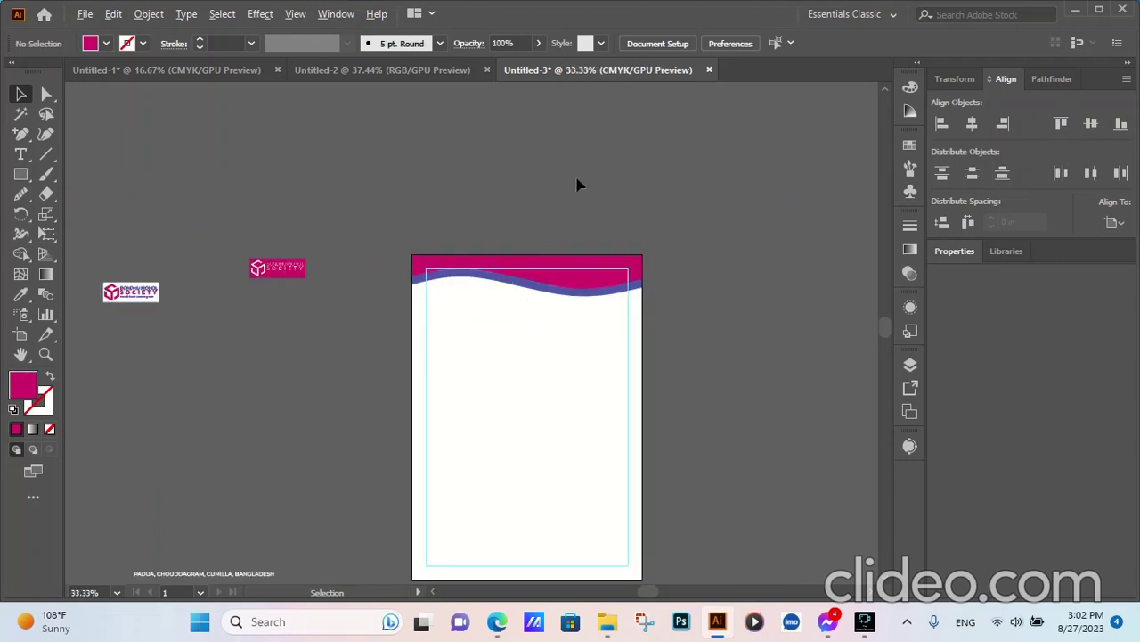
scroll(573, 352, down, 1)
scroll(573, 352, up, 1)
click(584, 208)
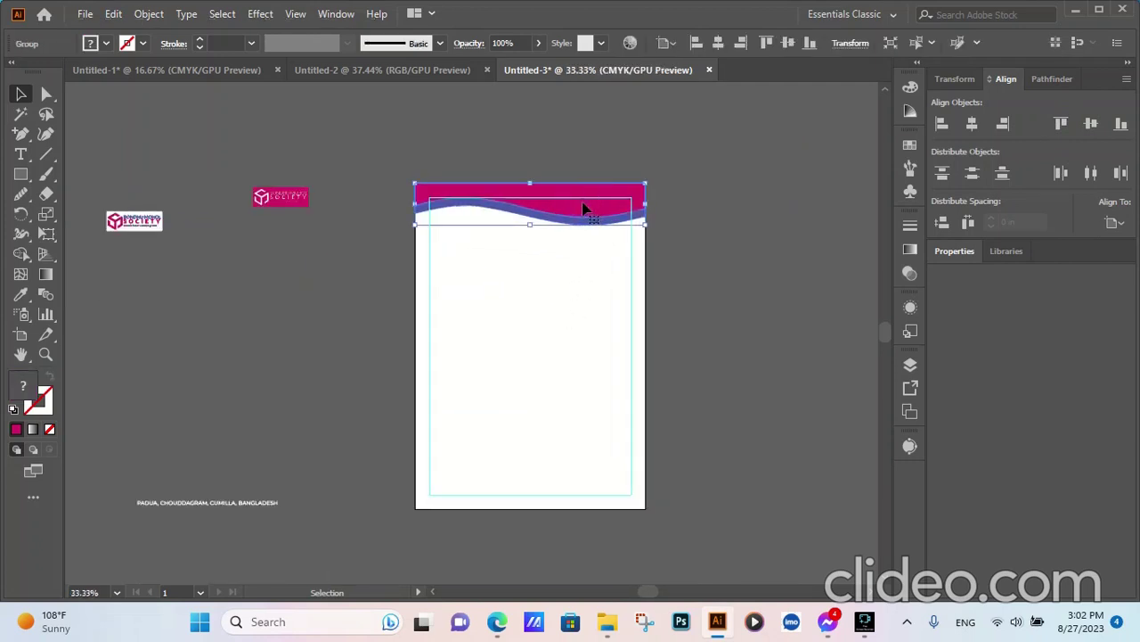
drag(584, 208, 581, 481)
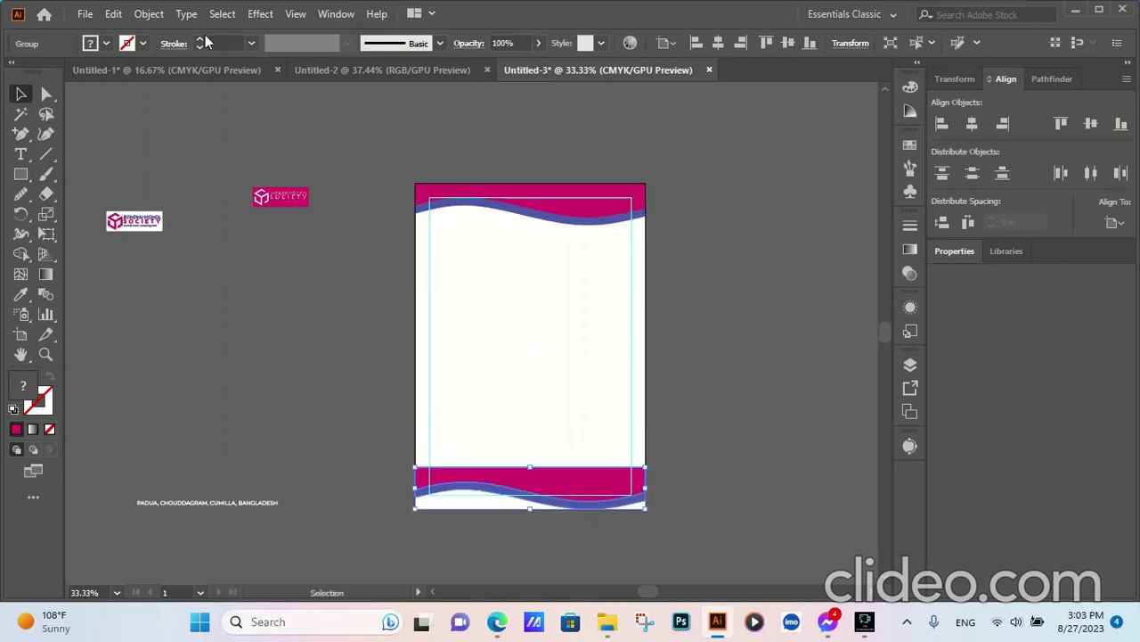
- Reflect the footer copy across the horizontal axis so its magenta area lies along the page's bottom edge
click(152, 14)
mouse_move(287, 28)
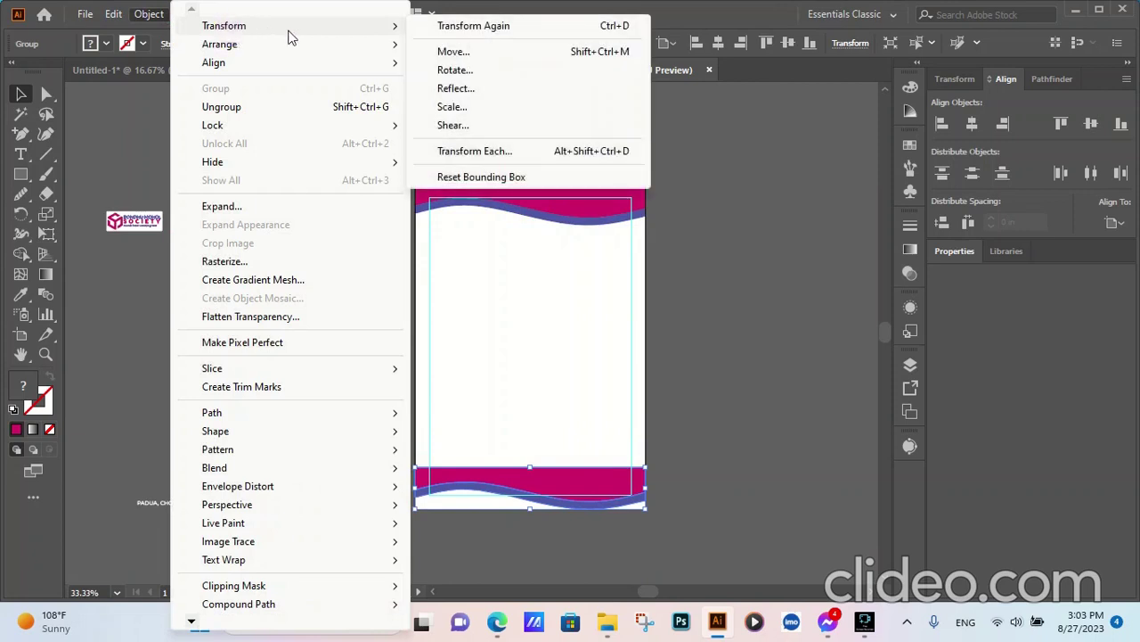
click(461, 89)
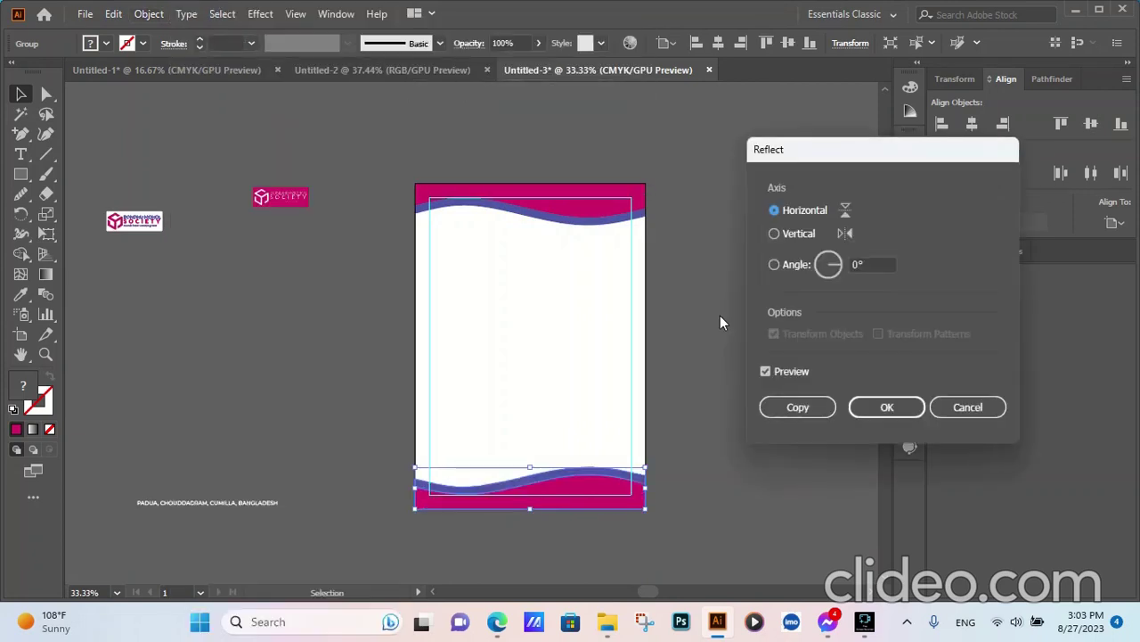
click(888, 410)
click(736, 374)
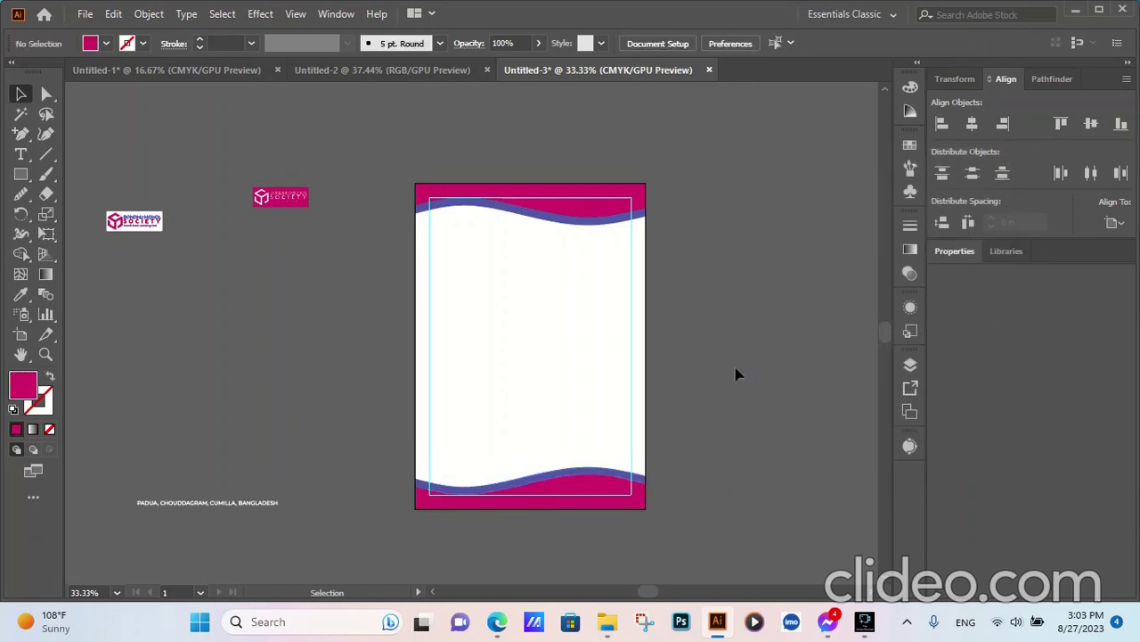
- Reduce the height of the wavy footer group while keeping its base on the page's bottom edge
click(571, 484)
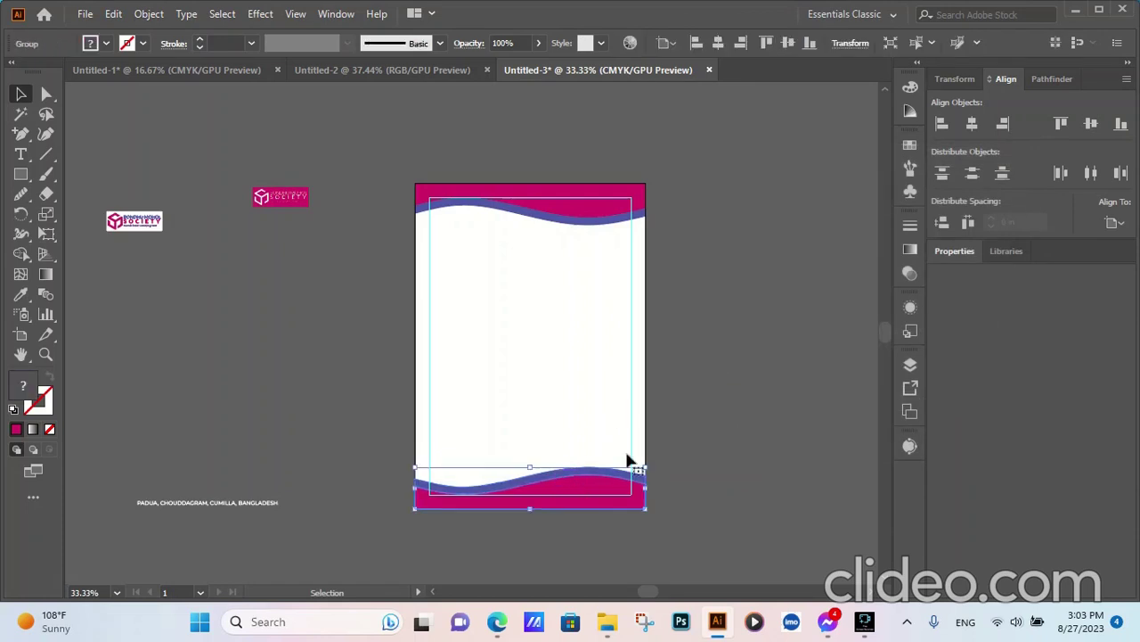
click(955, 79)
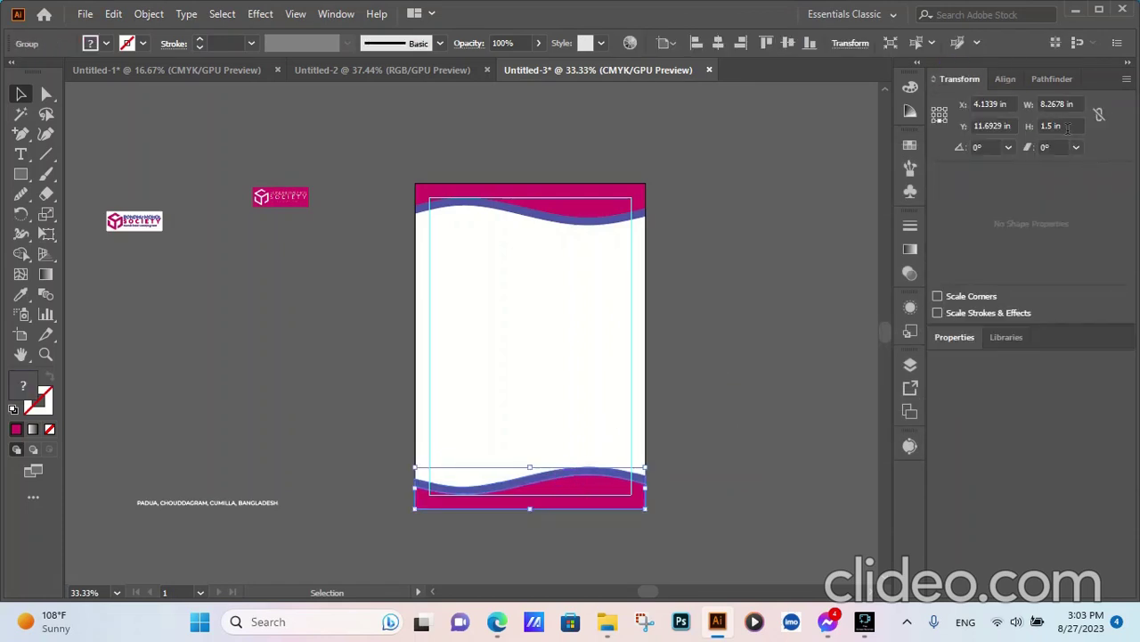
scroll(1065, 126, down, 3)
scroll(1065, 126, down, 1)
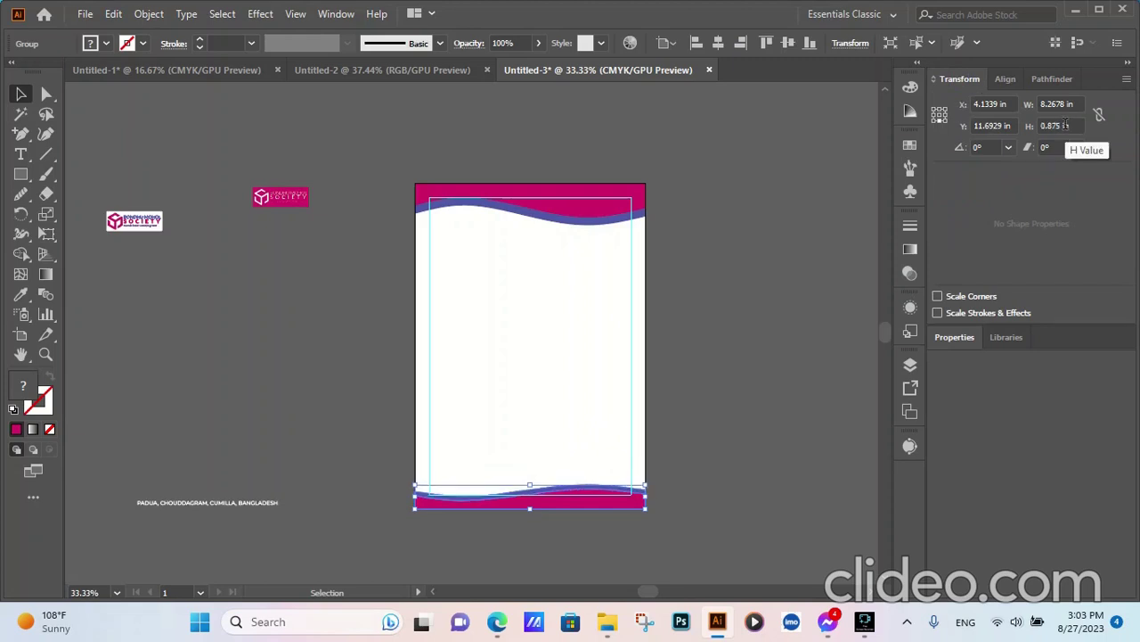
click(735, 321)
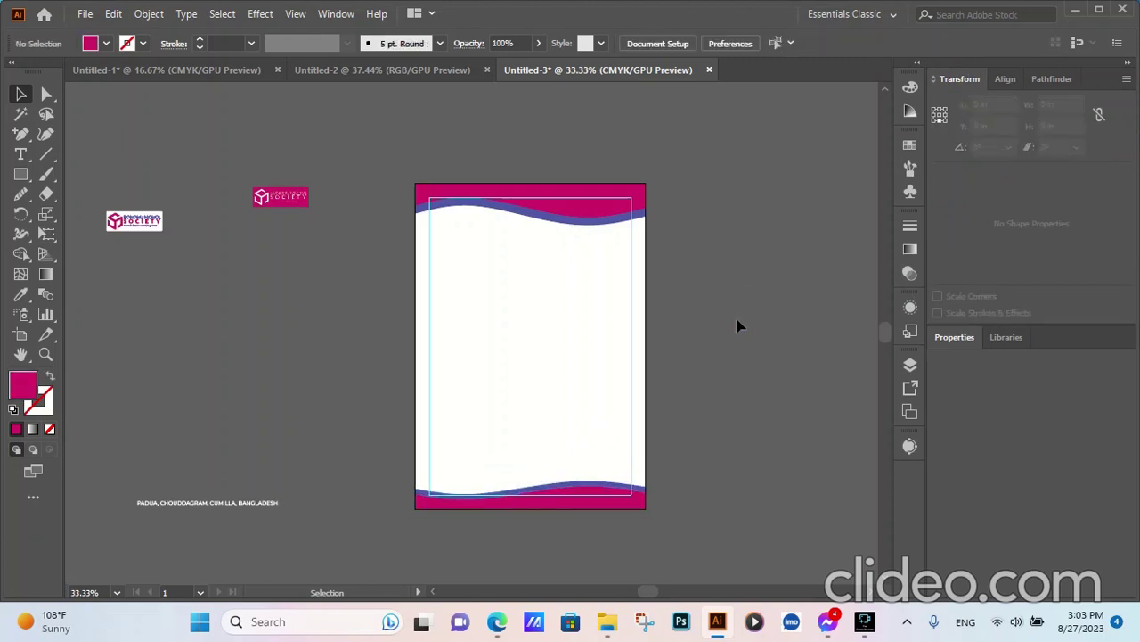
- Place a copy of the grouped logos and address line on the page, fitted between the side margin guides
scroll(580, 507, up, 3)
scroll(606, 464, down, 2)
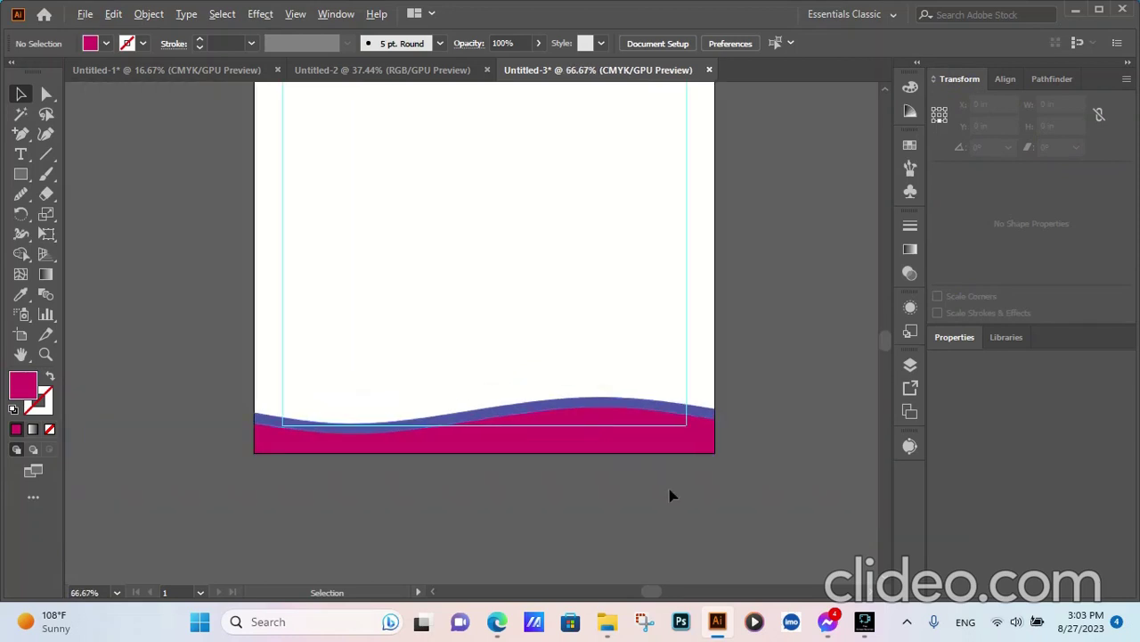
scroll(648, 524, down, 2)
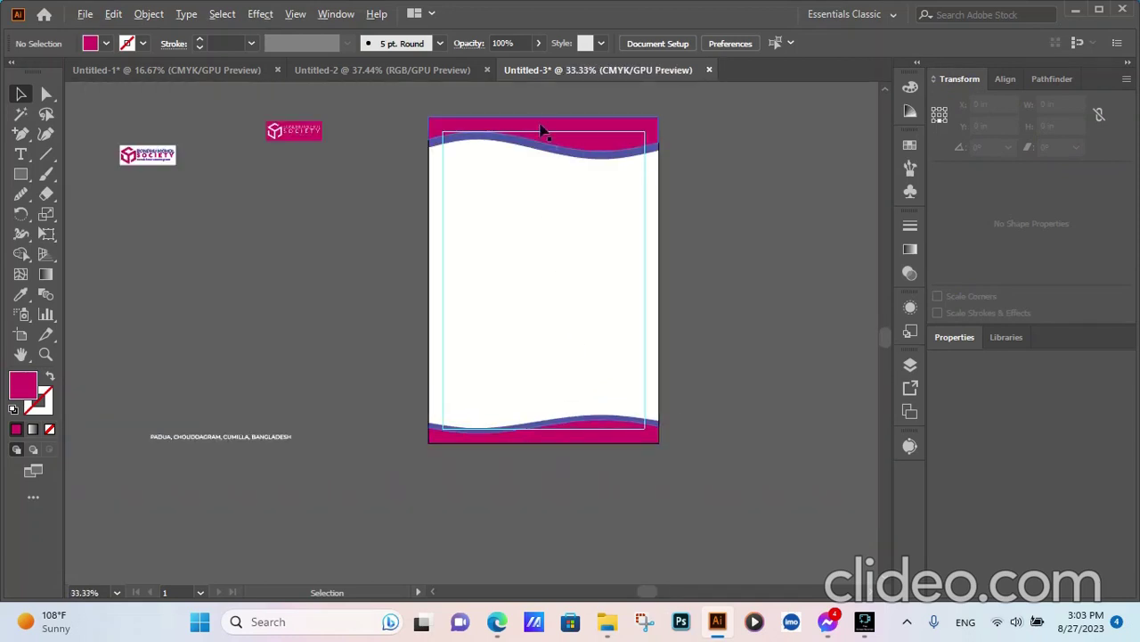
scroll(543, 142, up, 1)
scroll(518, 231, down, 1)
click(752, 348)
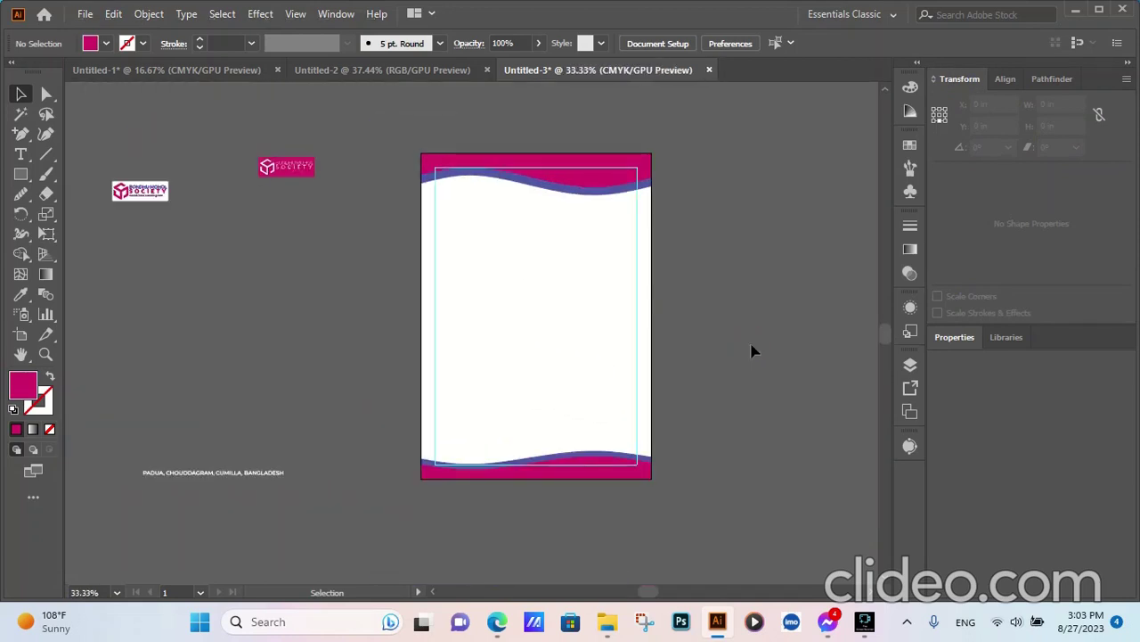
click(274, 168)
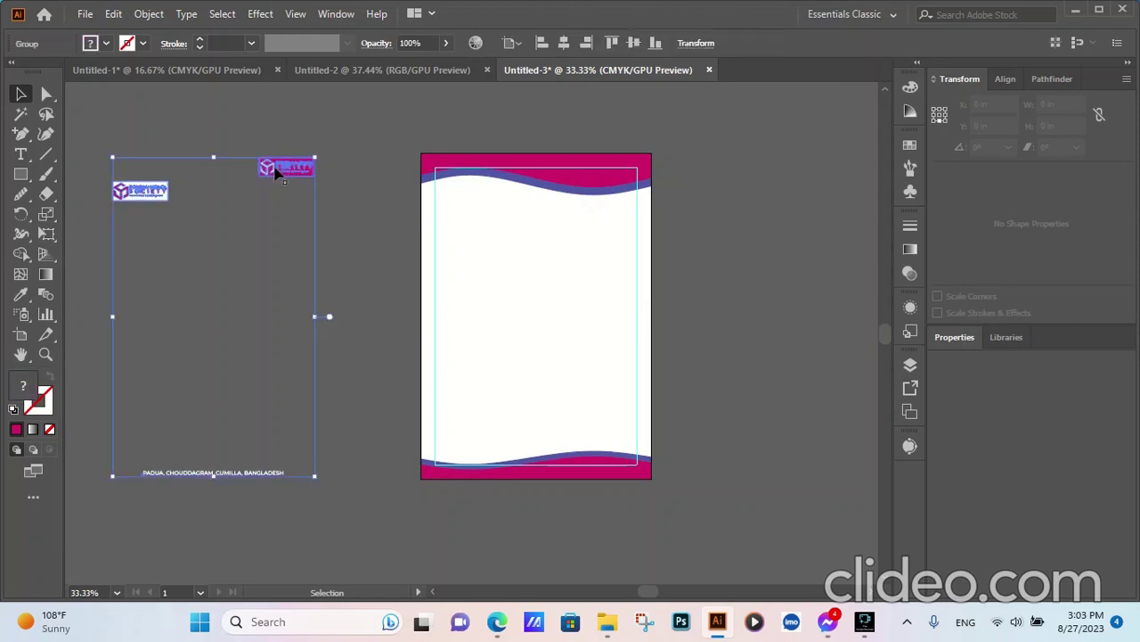
drag(277, 172, 601, 181)
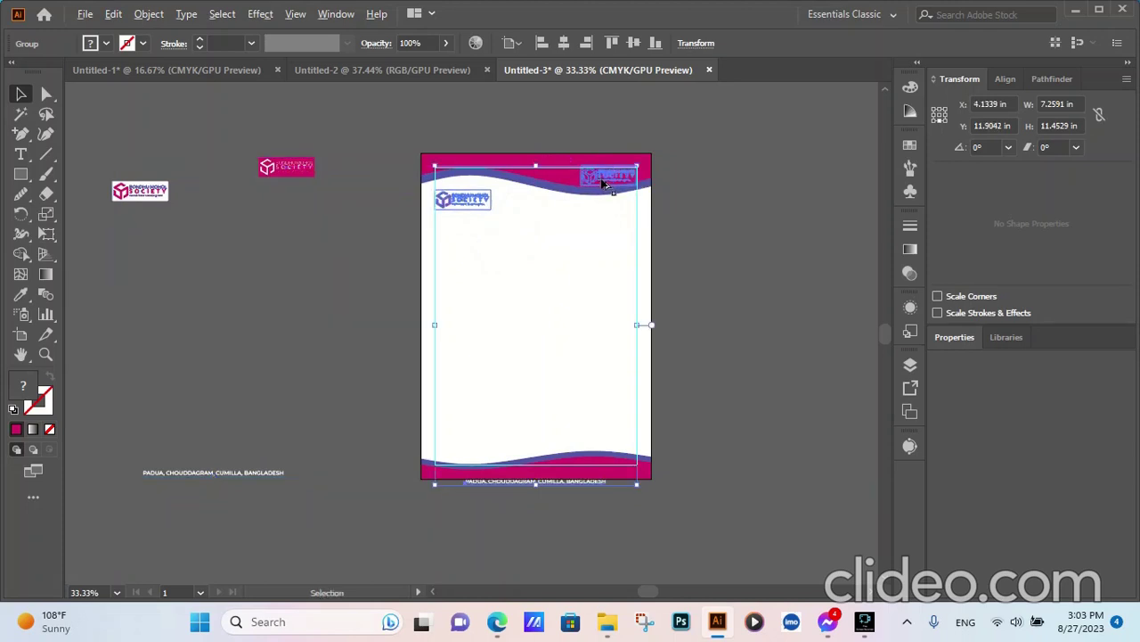
- Bring the copied logo and address group to the front of the header and footer
scroll(602, 183, up, 4)
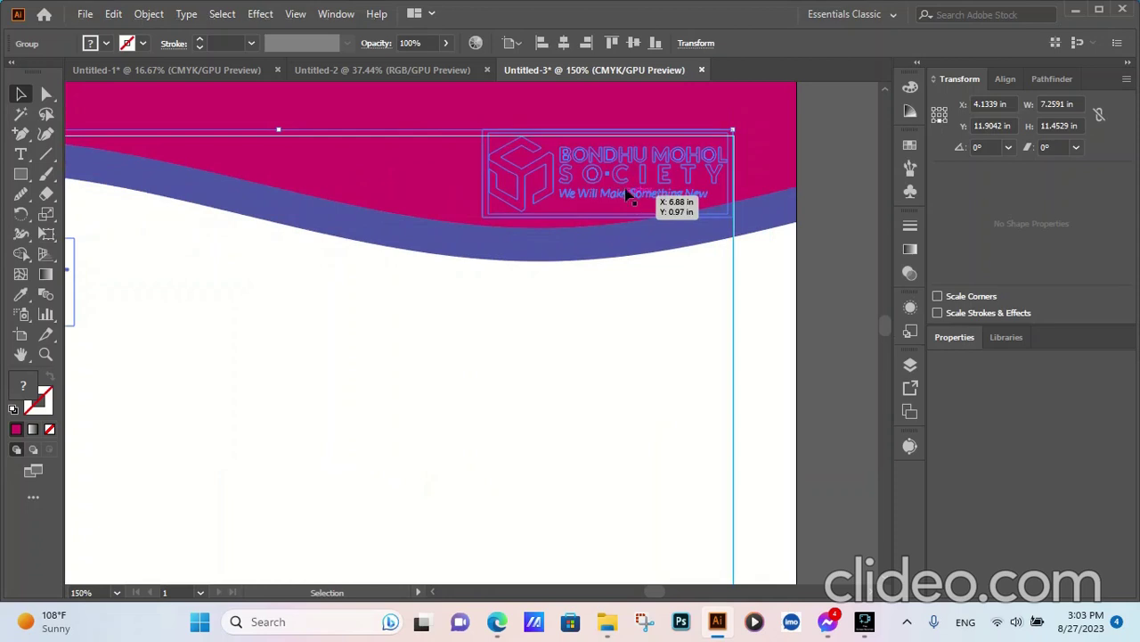
right_click(612, 154)
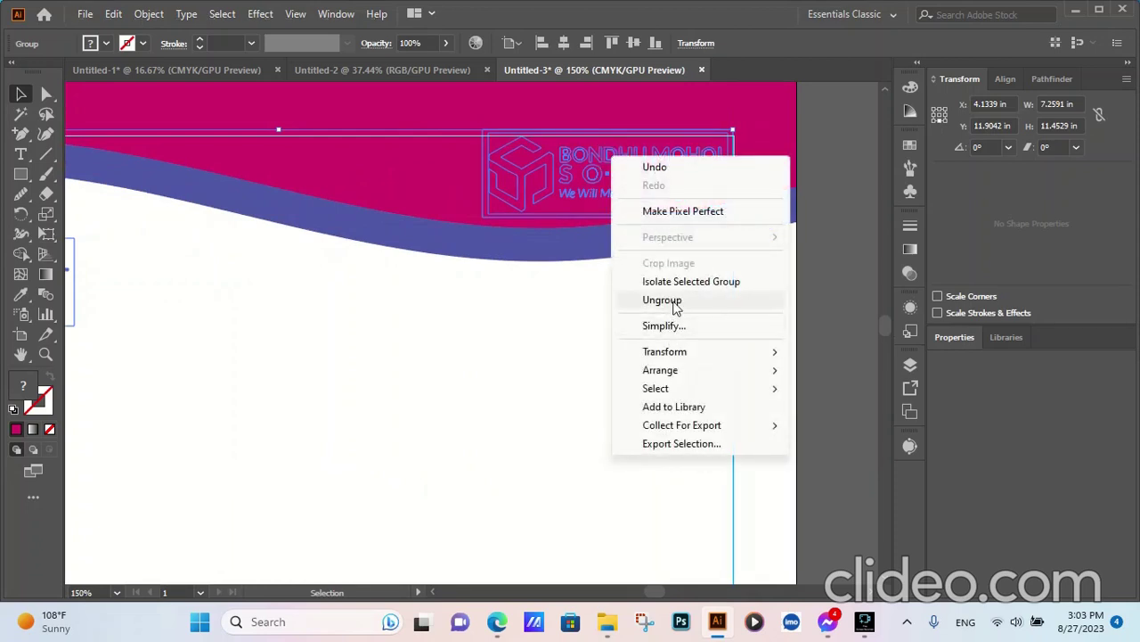
mouse_move(673, 374)
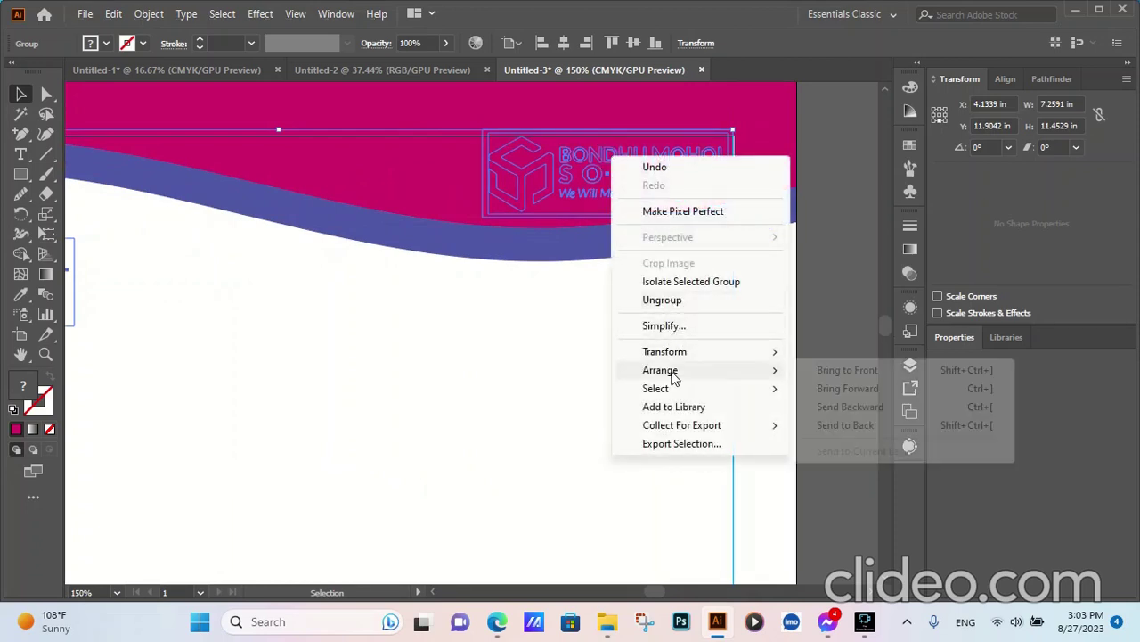
click(847, 371)
- Move the logo and address group straight up about 0.37 in so the white-lettered logo sits higher in the magenta header
scroll(787, 243, down, 2)
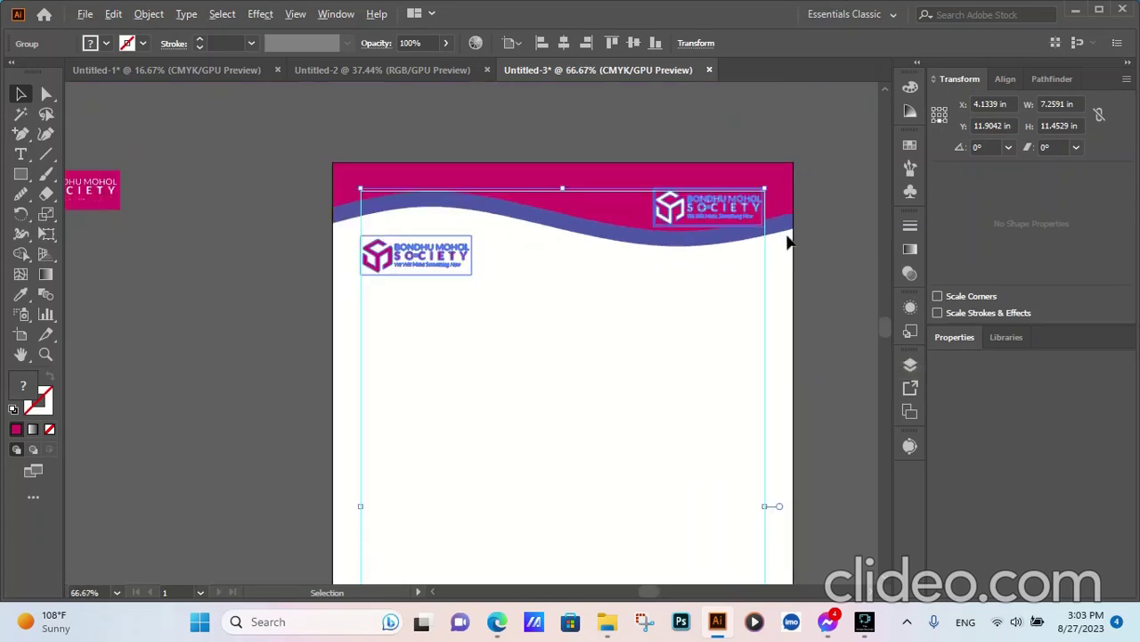
scroll(726, 212, up, 1)
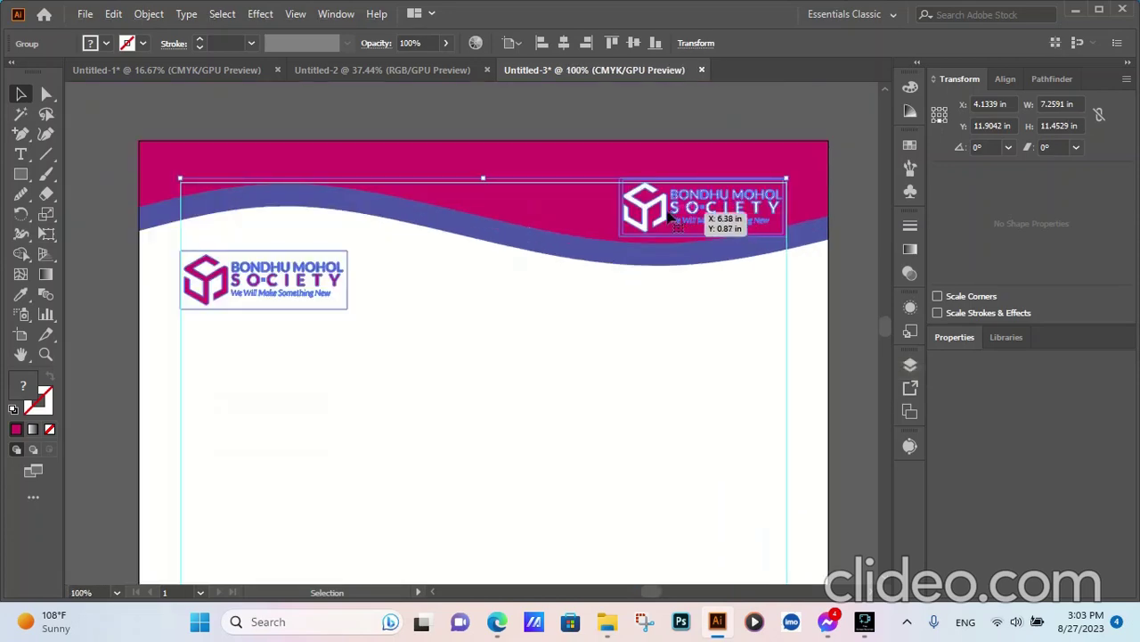
drag(650, 210, 651, 182)
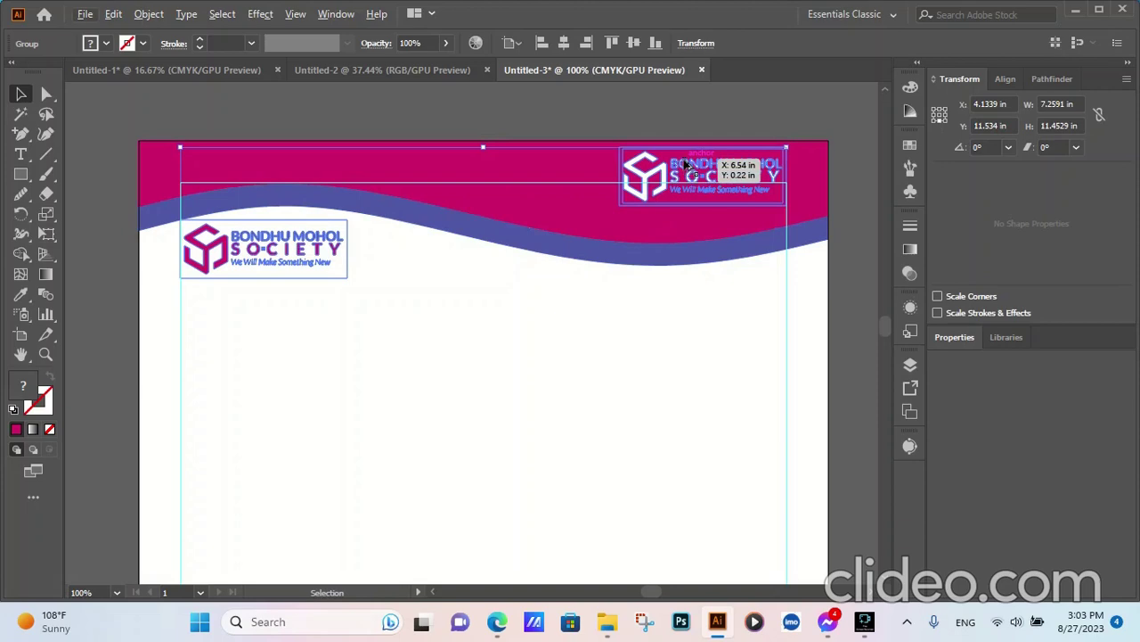
- Nudge the logo and address group down about 0.01 in so the coloured logo clears the header wave at the left margin guide
scroll(194, 253, up, 4)
scroll(327, 262, down, 2)
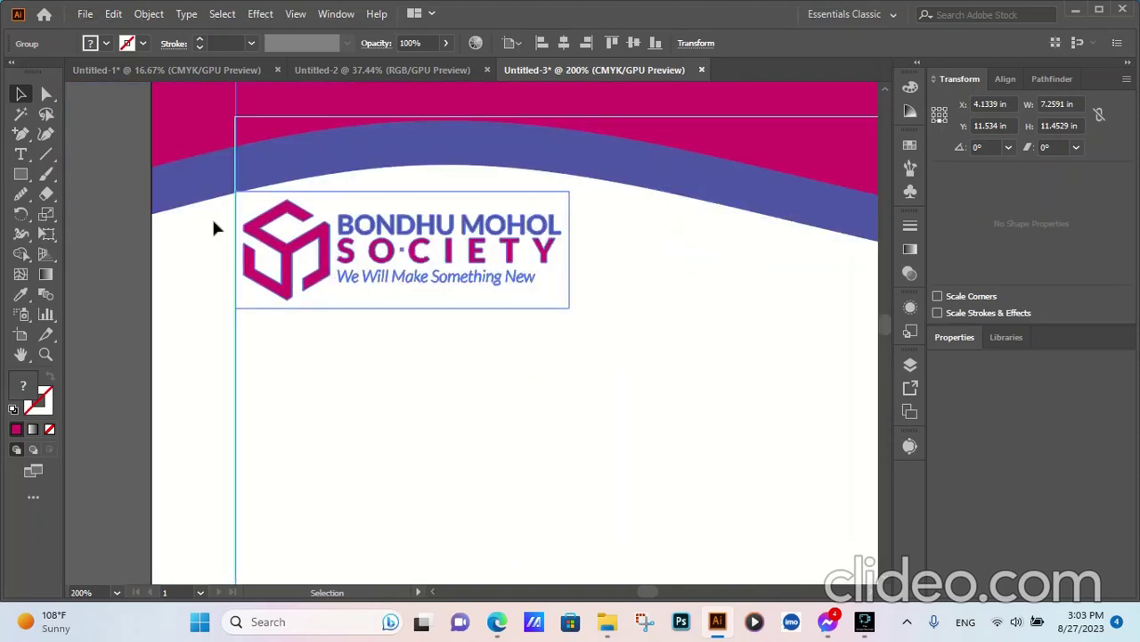
scroll(263, 219, up, 2)
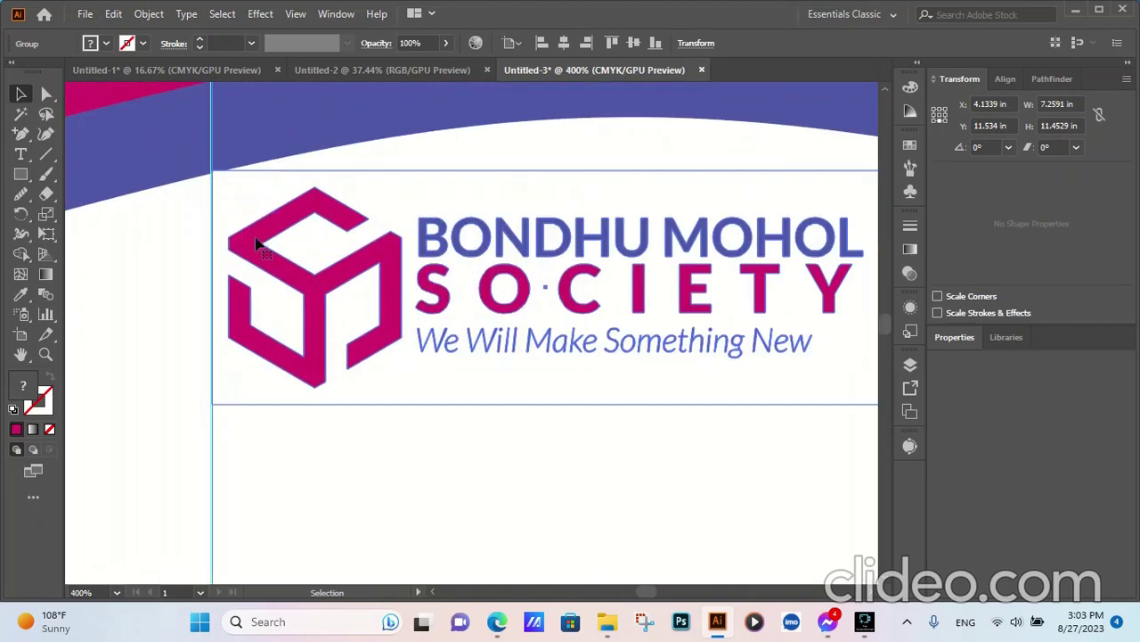
drag(255, 238, 255, 244)
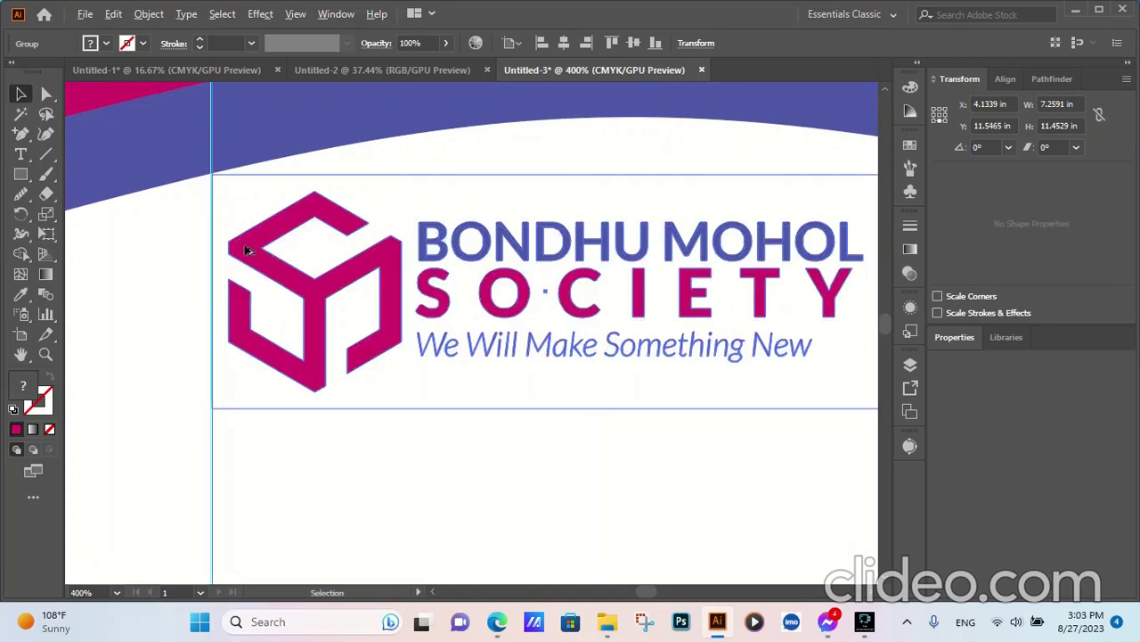
scroll(247, 251, down, 3)
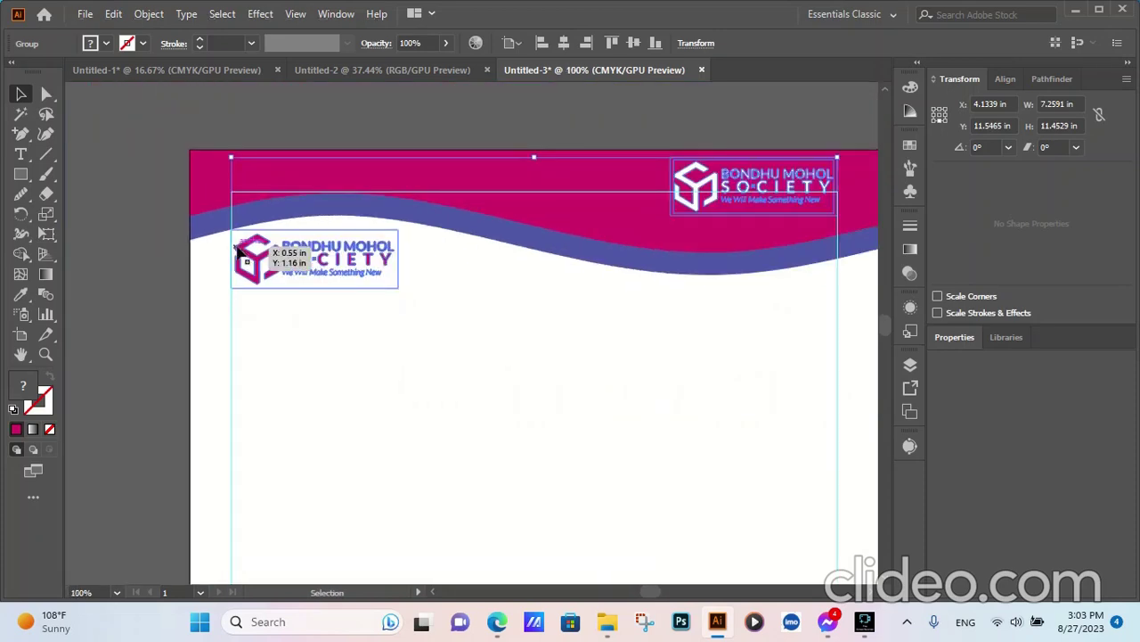
scroll(236, 243, up, 5)
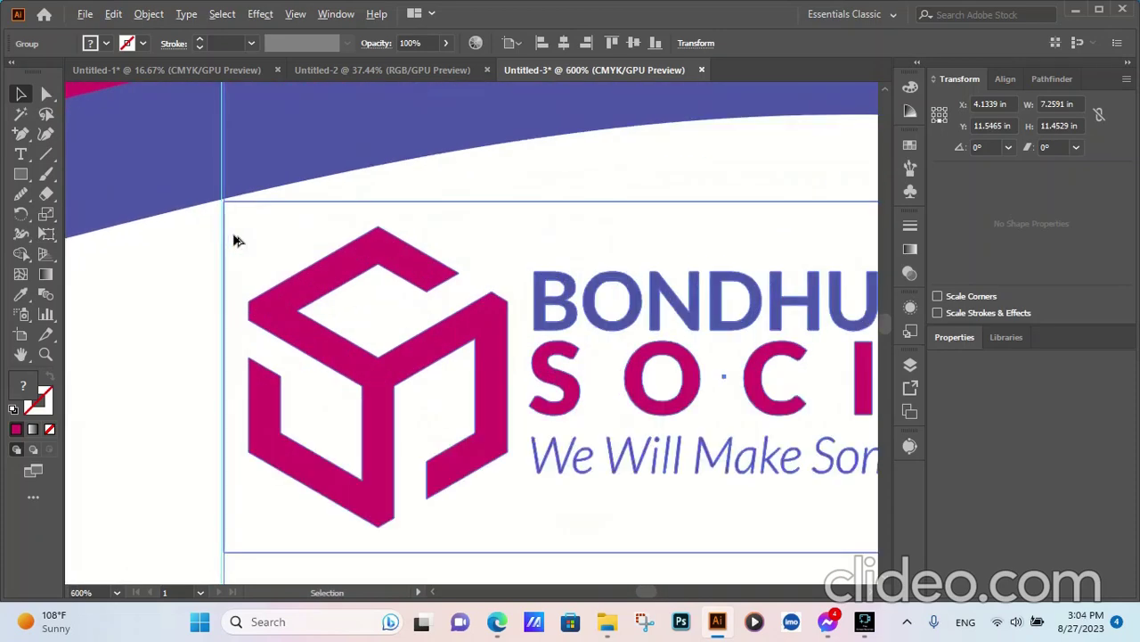
scroll(233, 232, down, 6)
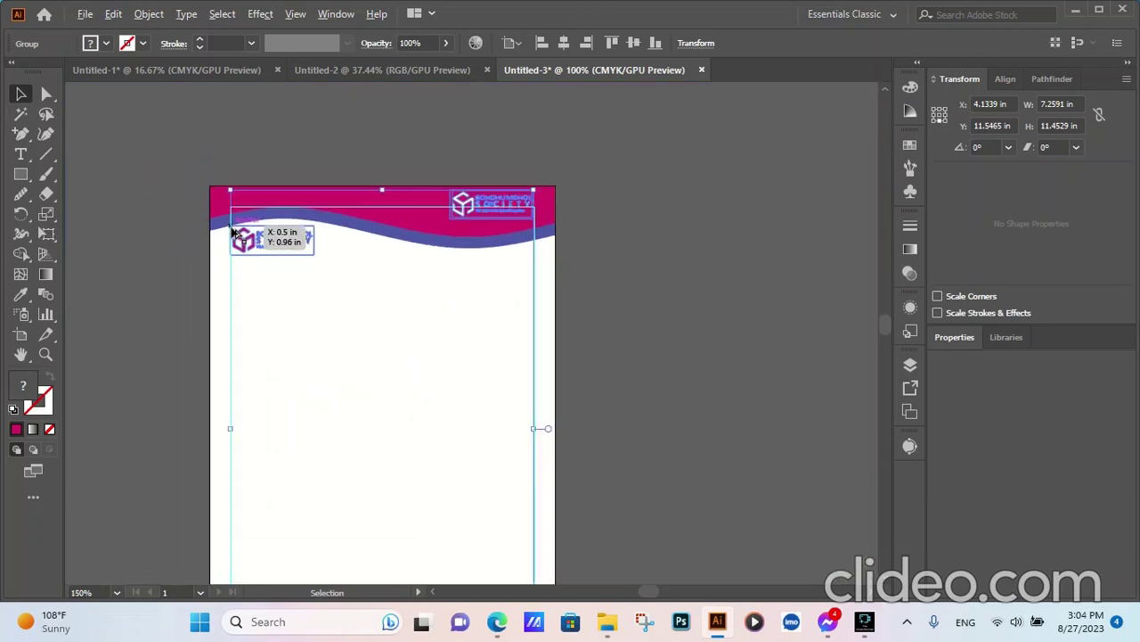
click(630, 283)
- Ungroup the on-page logos and address line so each can be positioned separately
scroll(729, 242, down, 4)
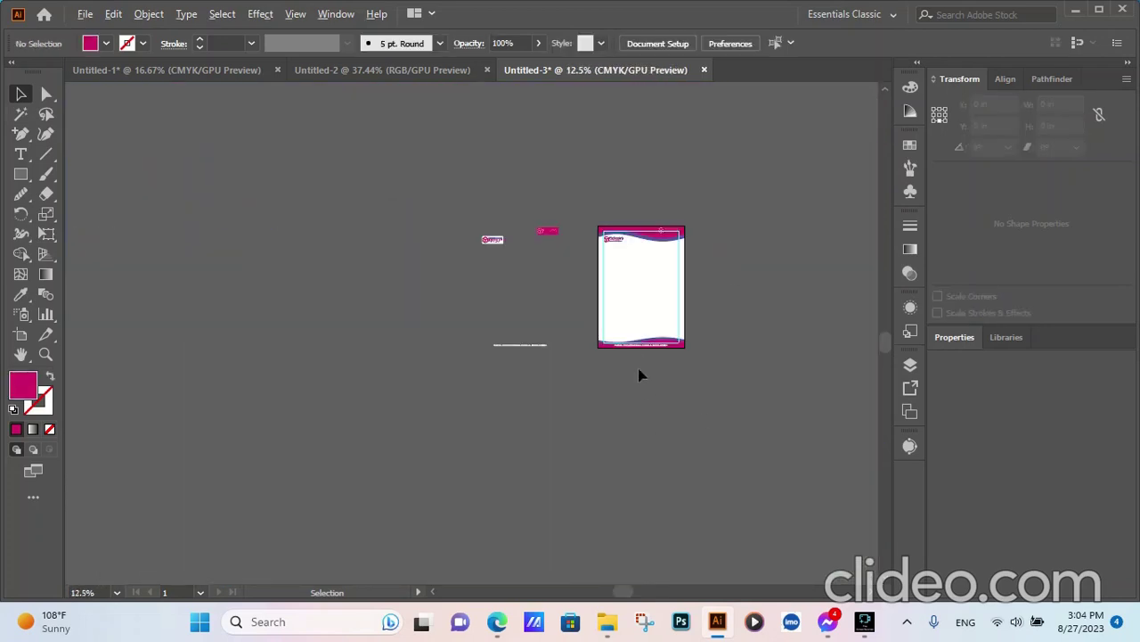
scroll(640, 346, up, 5)
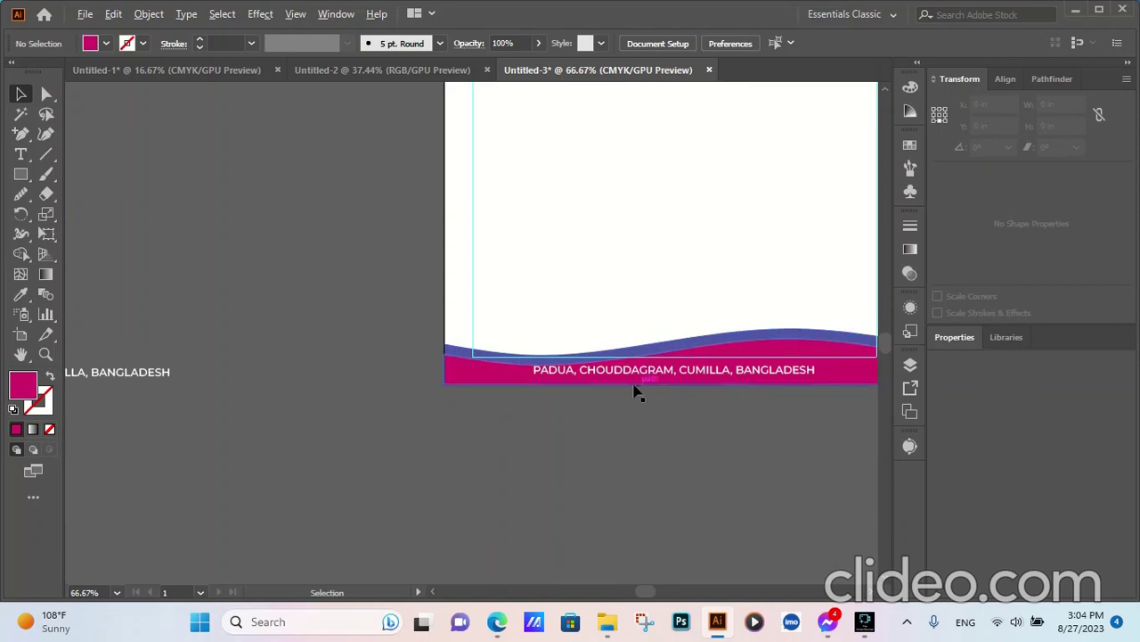
scroll(649, 423, down, 1)
scroll(657, 428, up, 2)
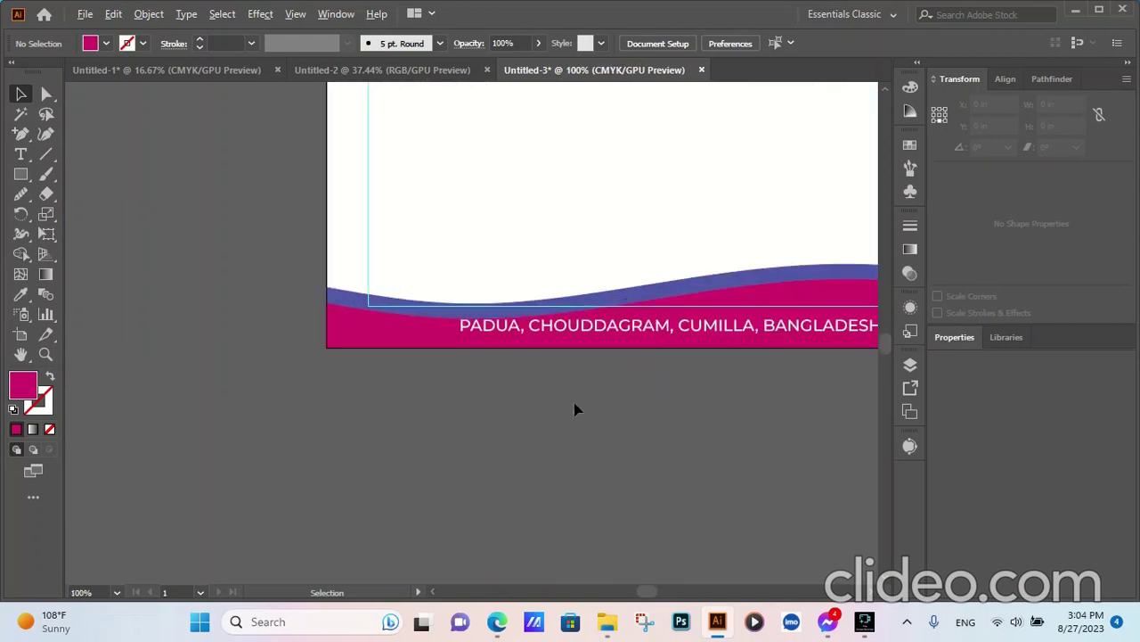
scroll(286, 391, down, 2)
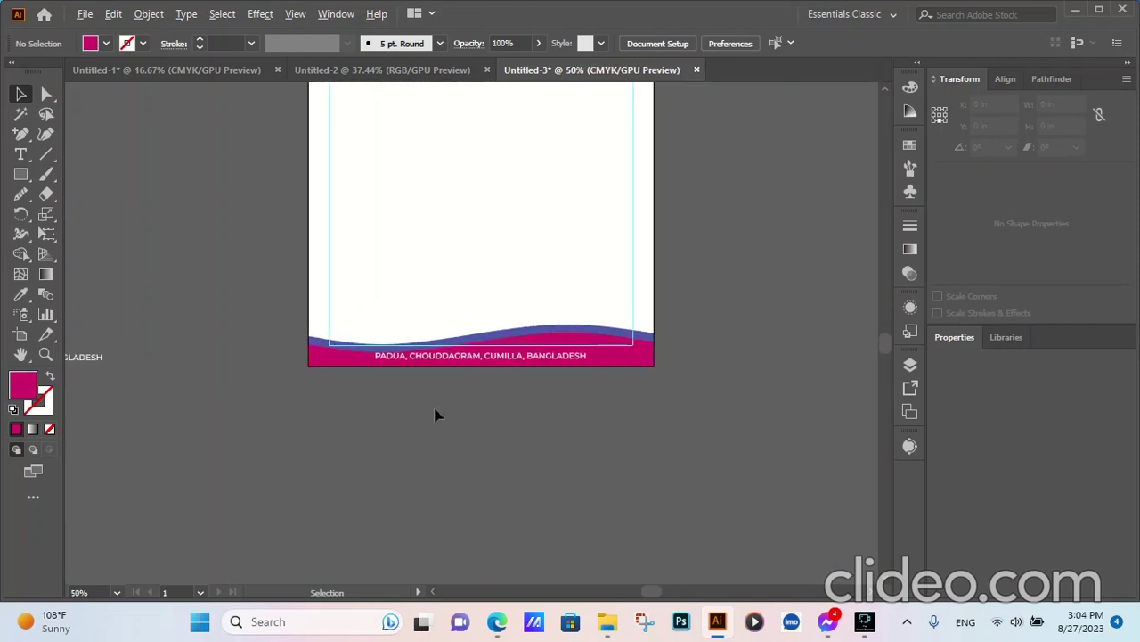
right_click(467, 357)
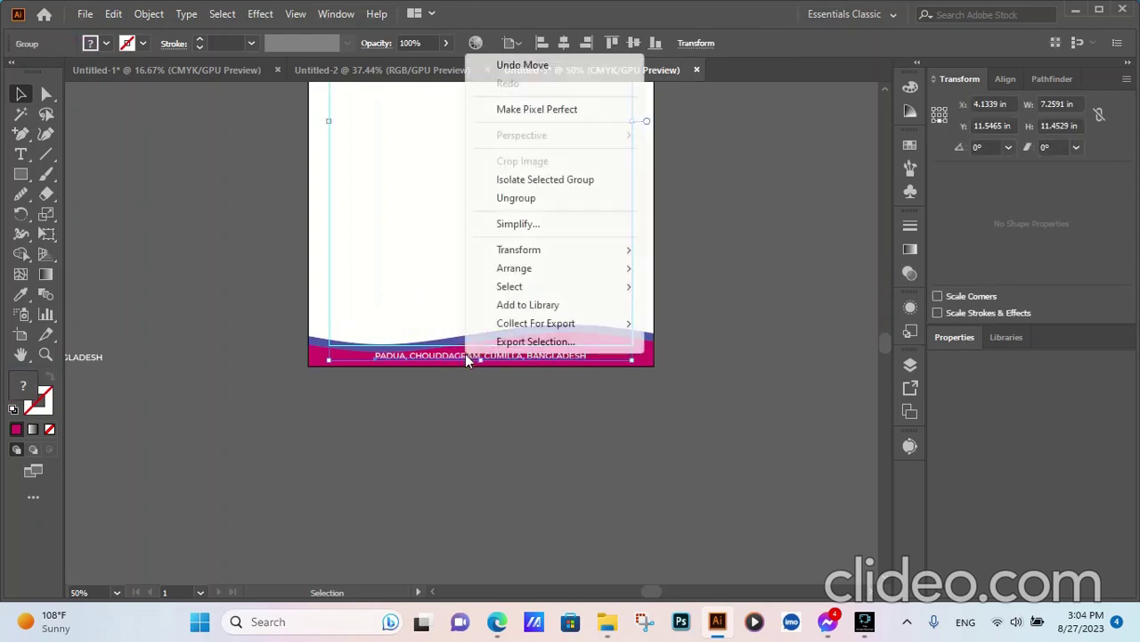
click(529, 199)
click(810, 303)
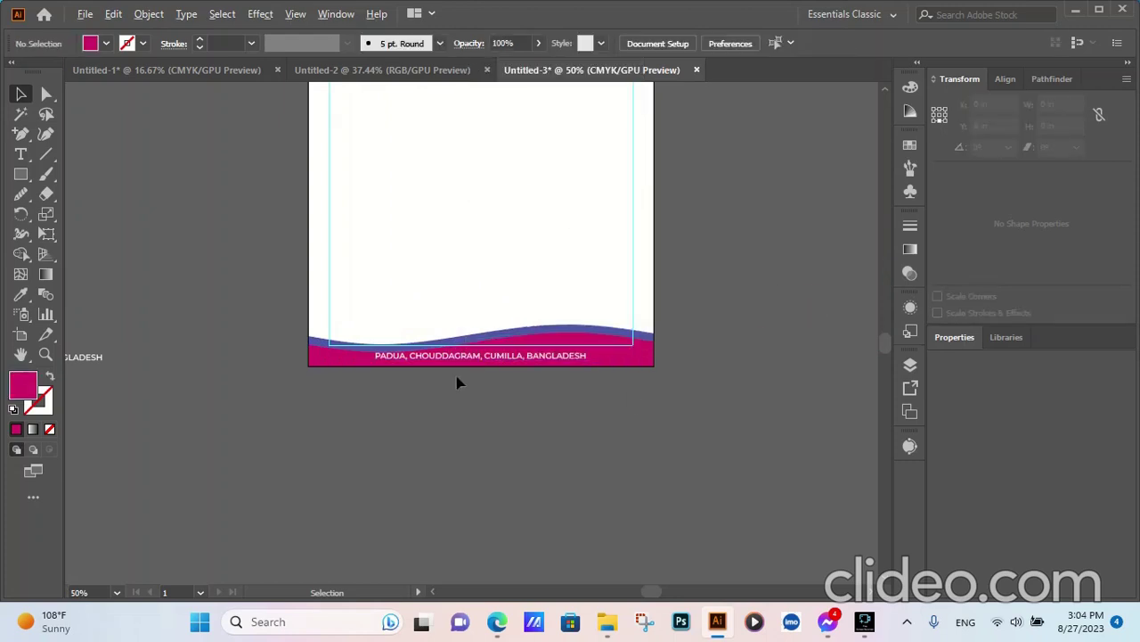
- Move the address line straight down about 0.07 in within the magenta footer
scroll(443, 356, up, 2)
click(443, 346)
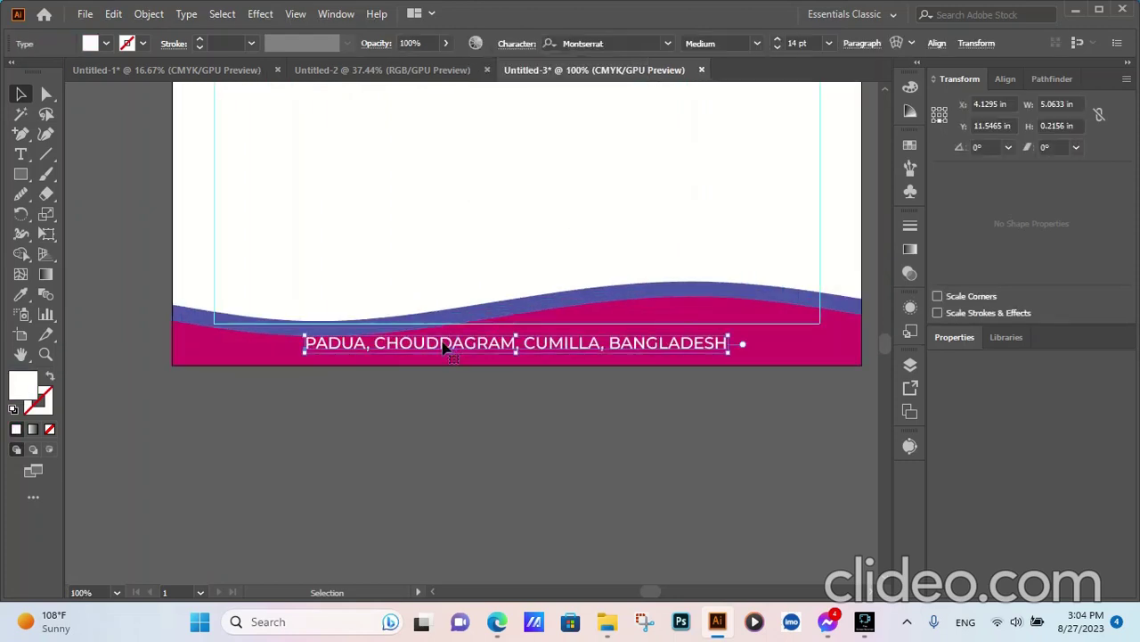
key(alt+f)
click(521, 489)
click(521, 489)
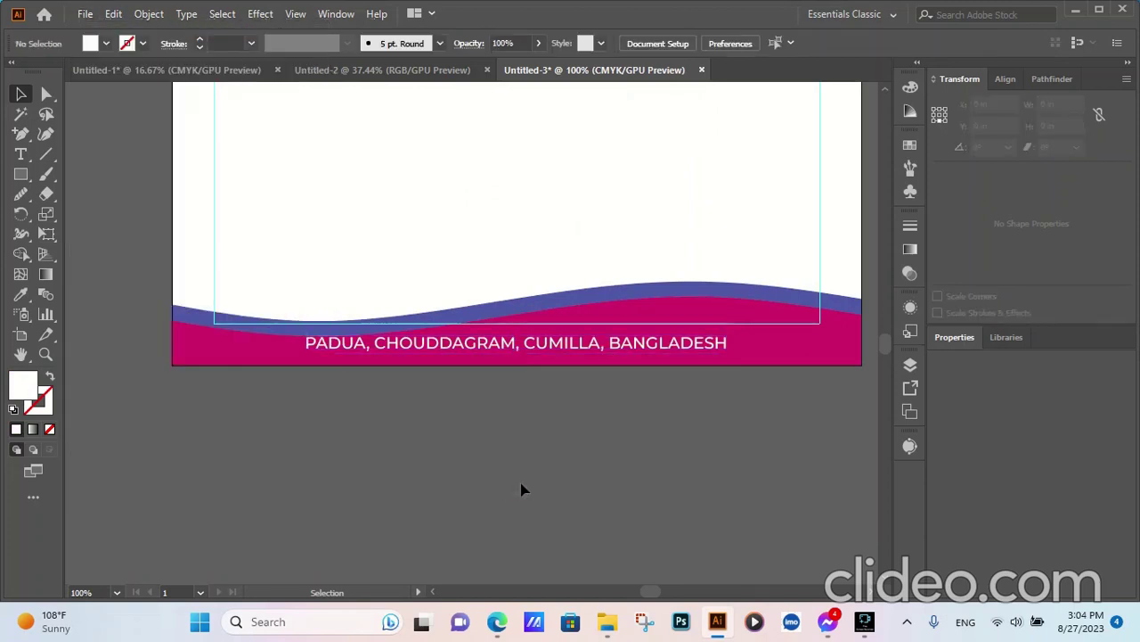
click(510, 348)
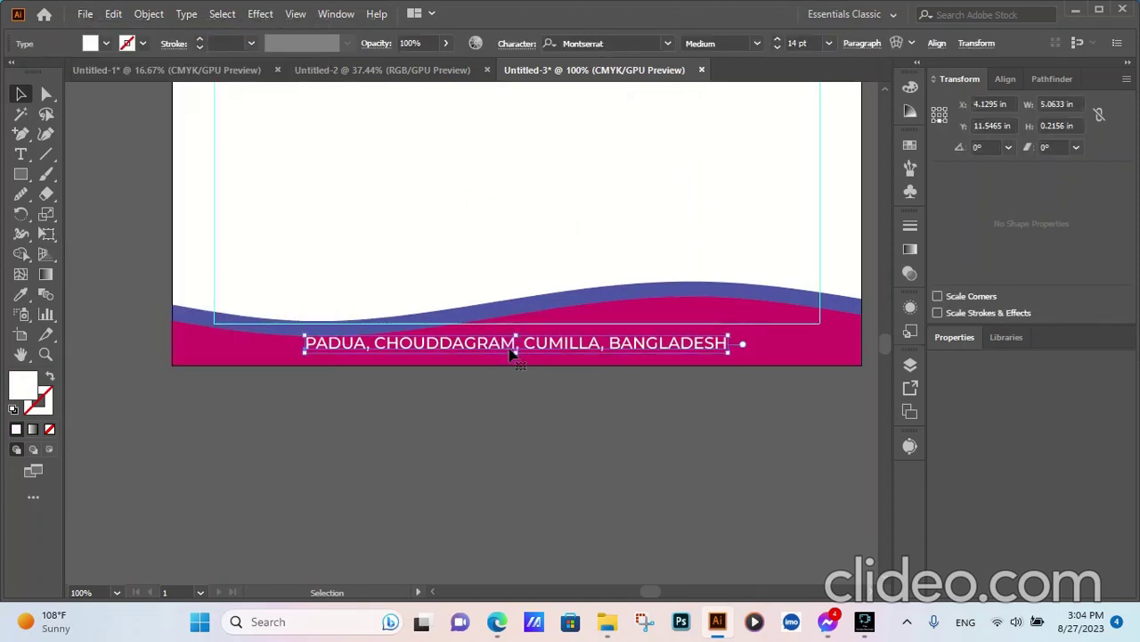
key(Down)
key(Down)
key(Down)
key(Down)
key(Down)
click(542, 429)
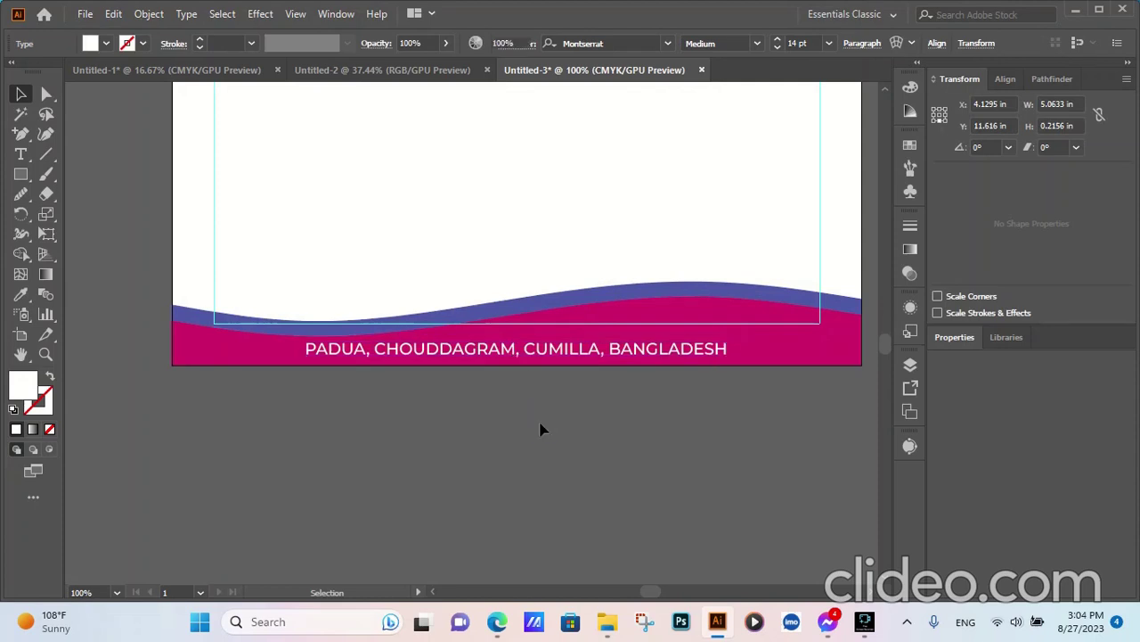
scroll(550, 435, down, 3)
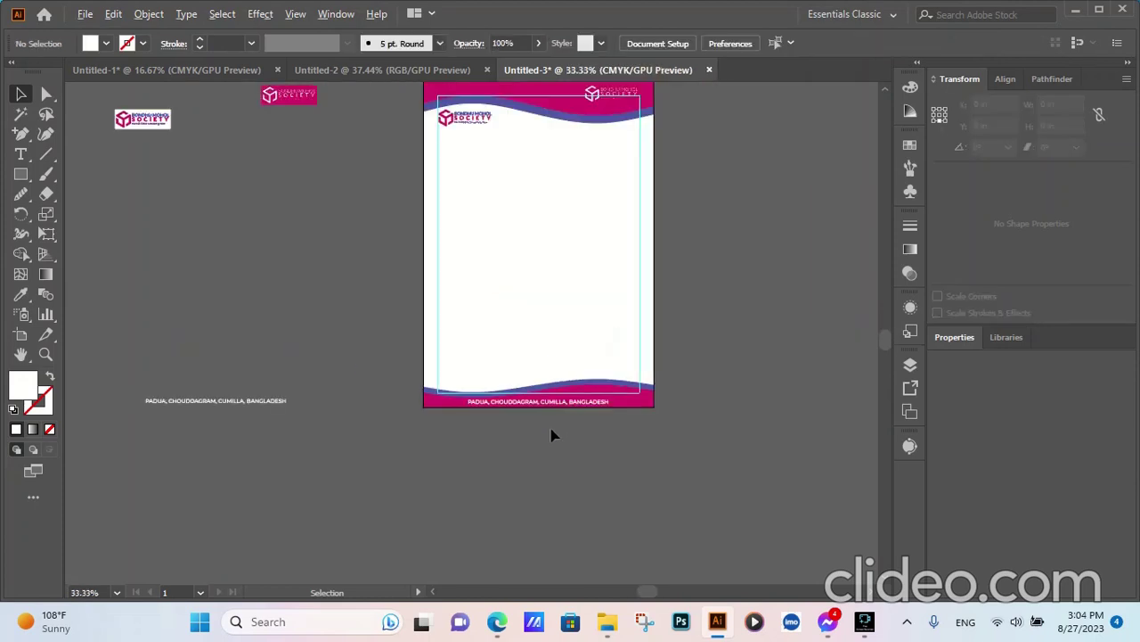
scroll(551, 435, down, 1)
click(739, 278)
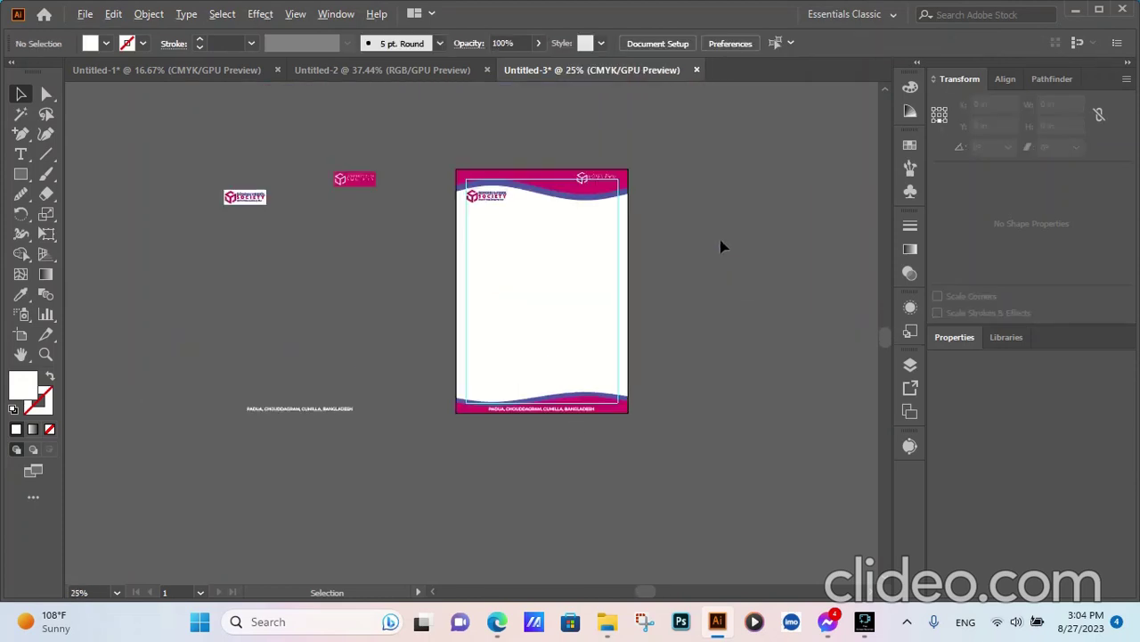
- Move the white-lettered logo straight down about 0.07 in within the magenta header
scroll(581, 175, up, 5)
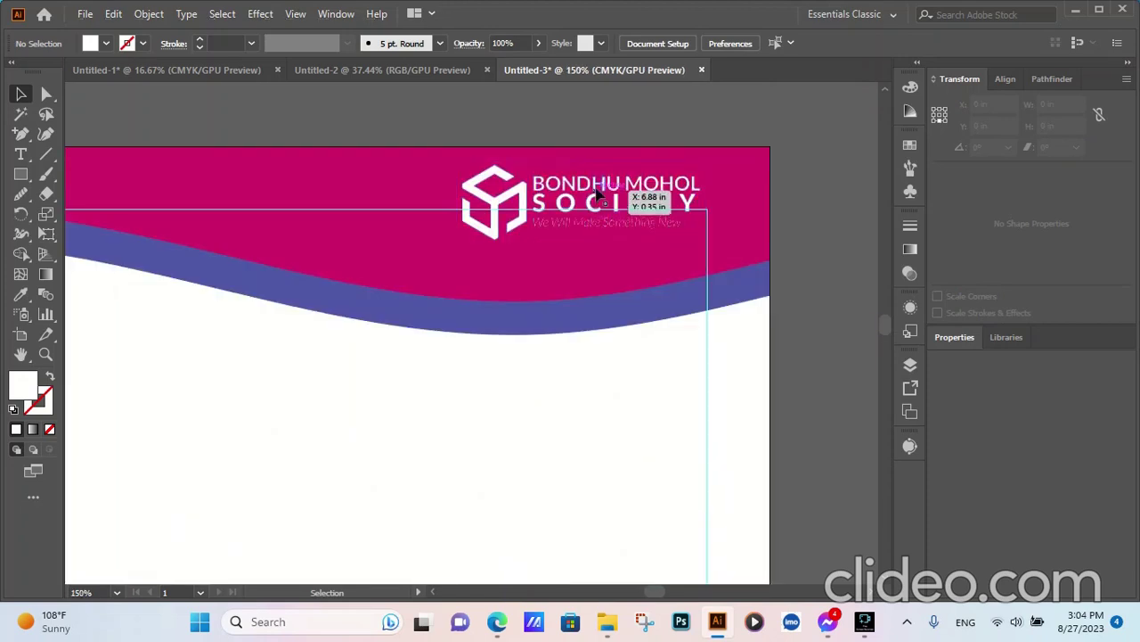
click(599, 190)
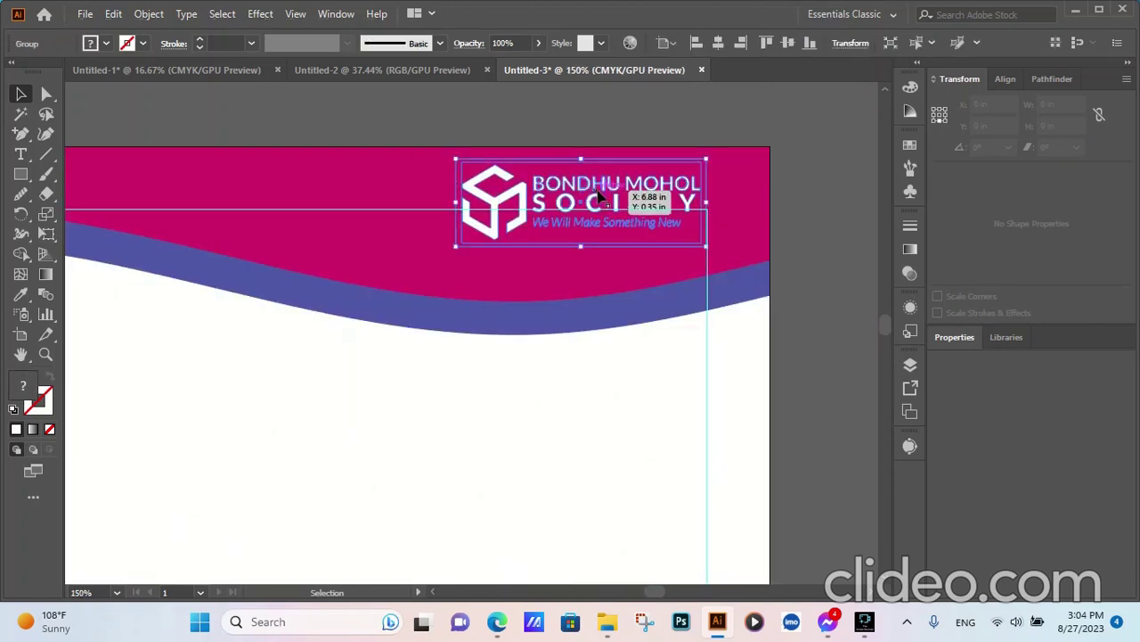
key(Down)
key(Down)
key(Down)
key(Down)
key(Down)
key(Down)
click(816, 282)
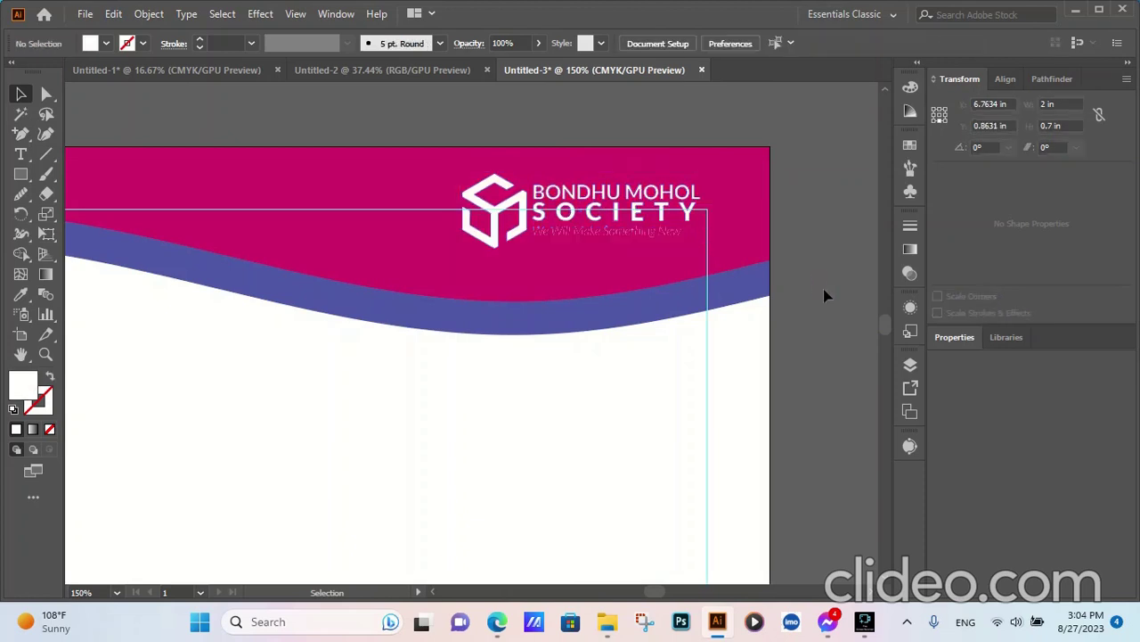
- Examine the coloured logo's placement against the header wave and margin guide, and review the layout of the whole page
scroll(825, 296, down, 2)
scroll(485, 201, right, 2)
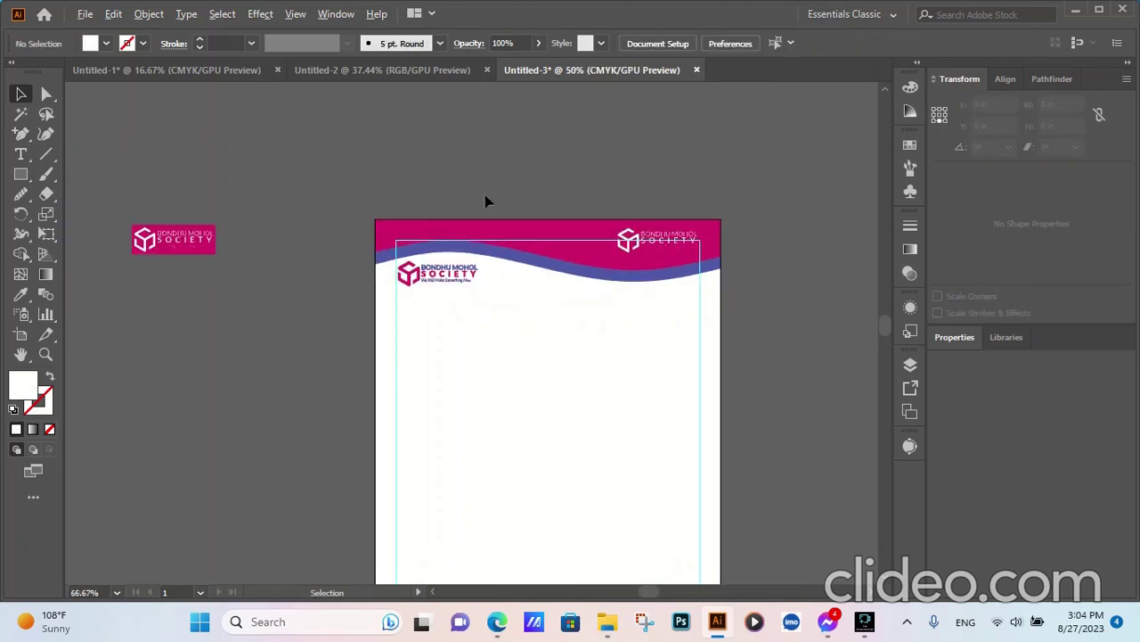
scroll(419, 267, up, 4)
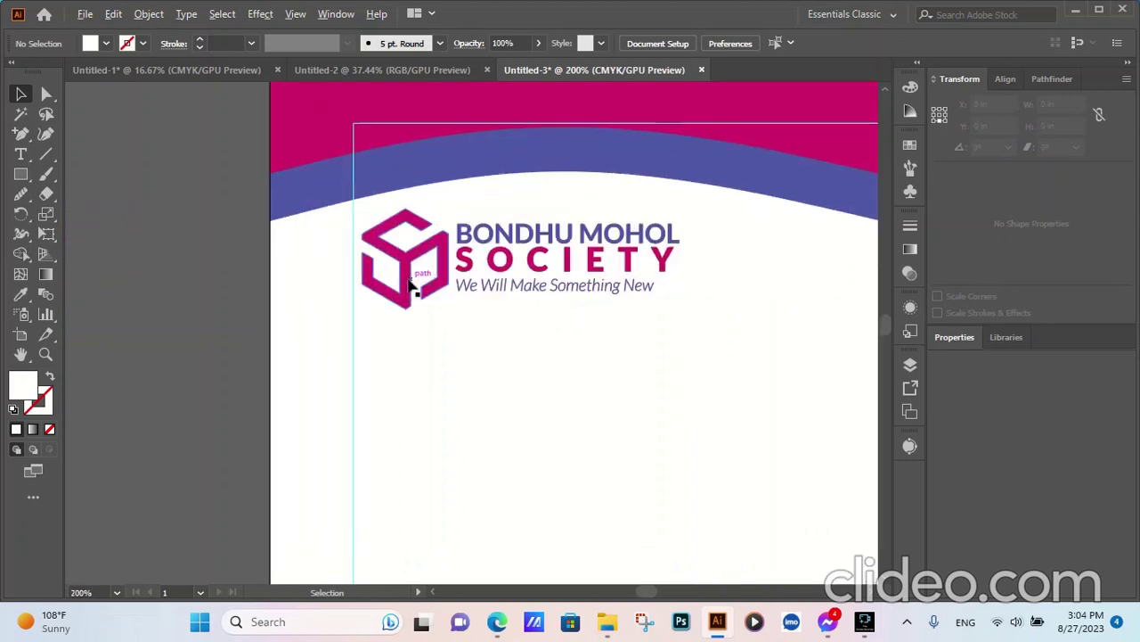
click(408, 272)
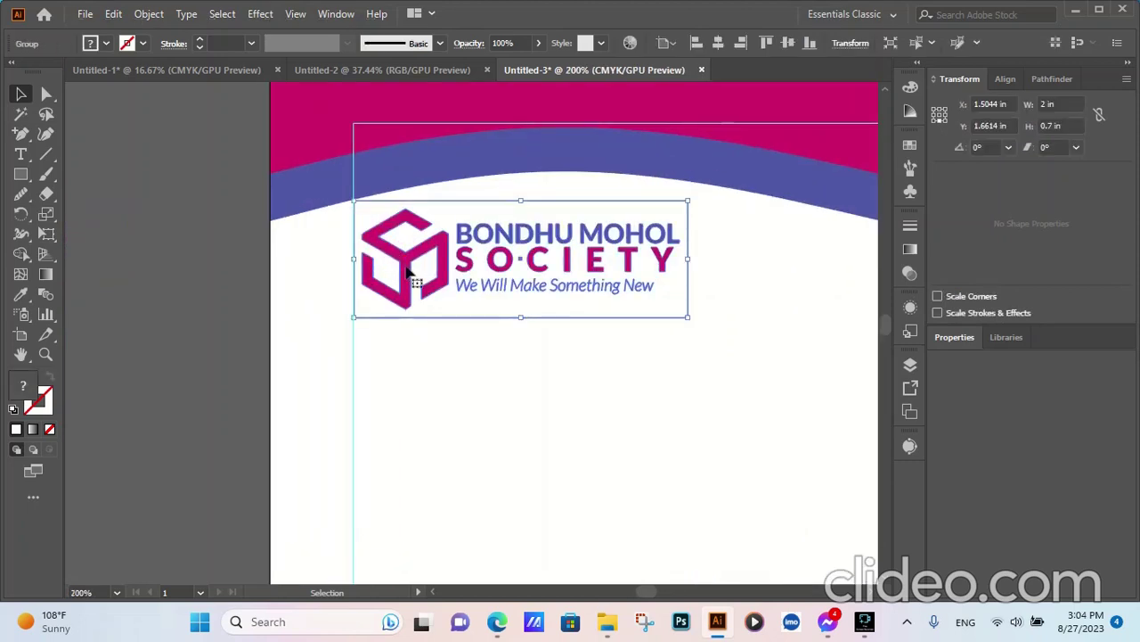
click(163, 310)
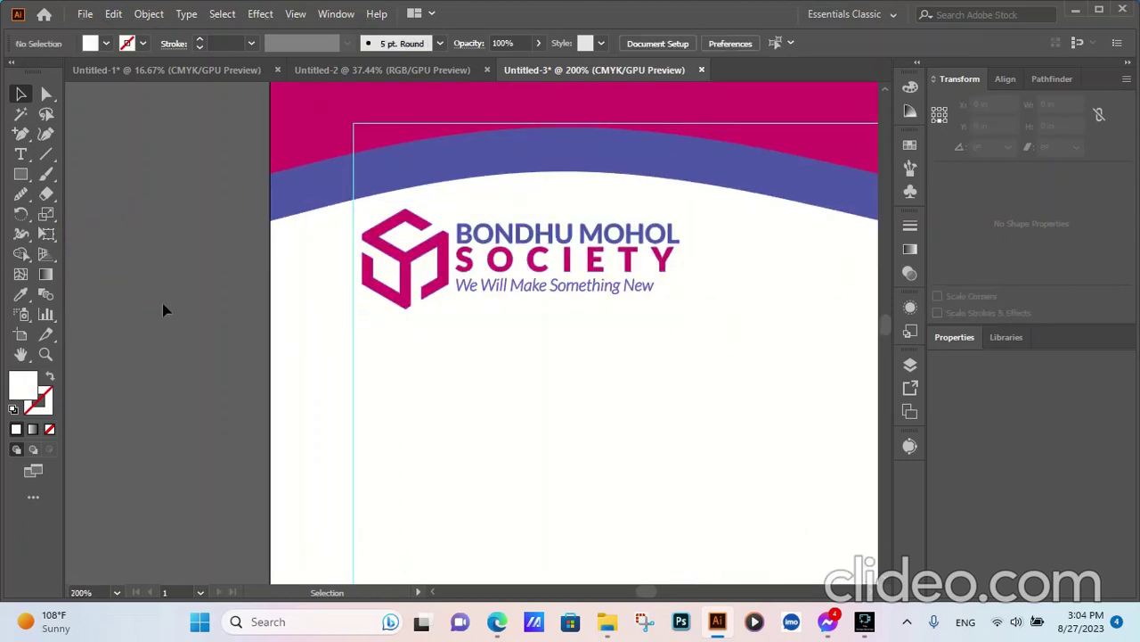
scroll(163, 310, down, 3)
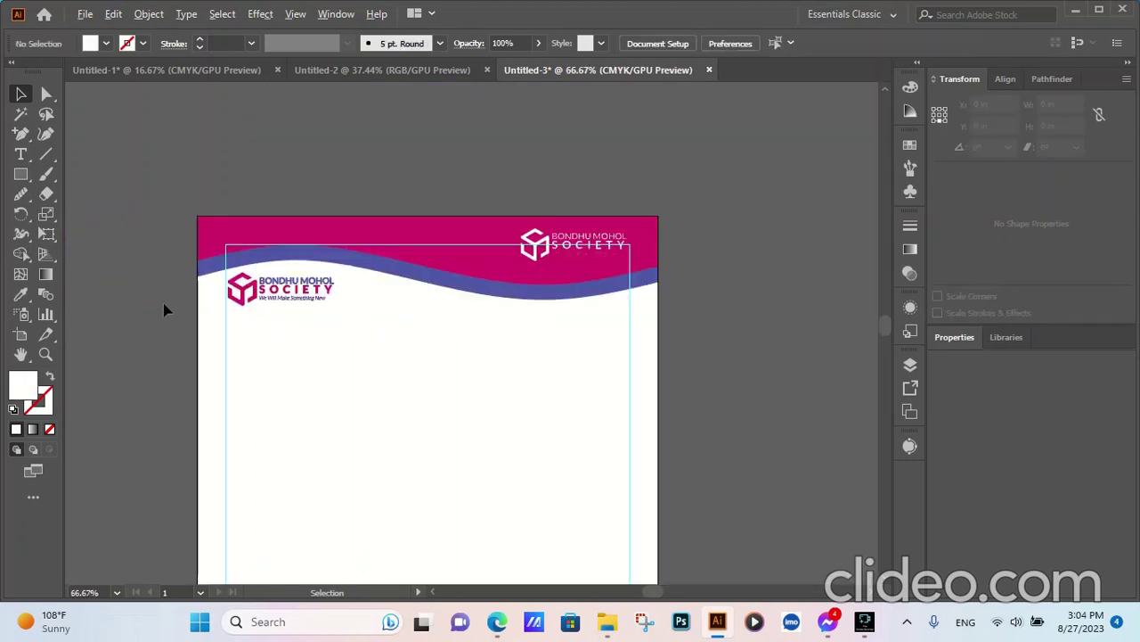
click(288, 288)
click(384, 256)
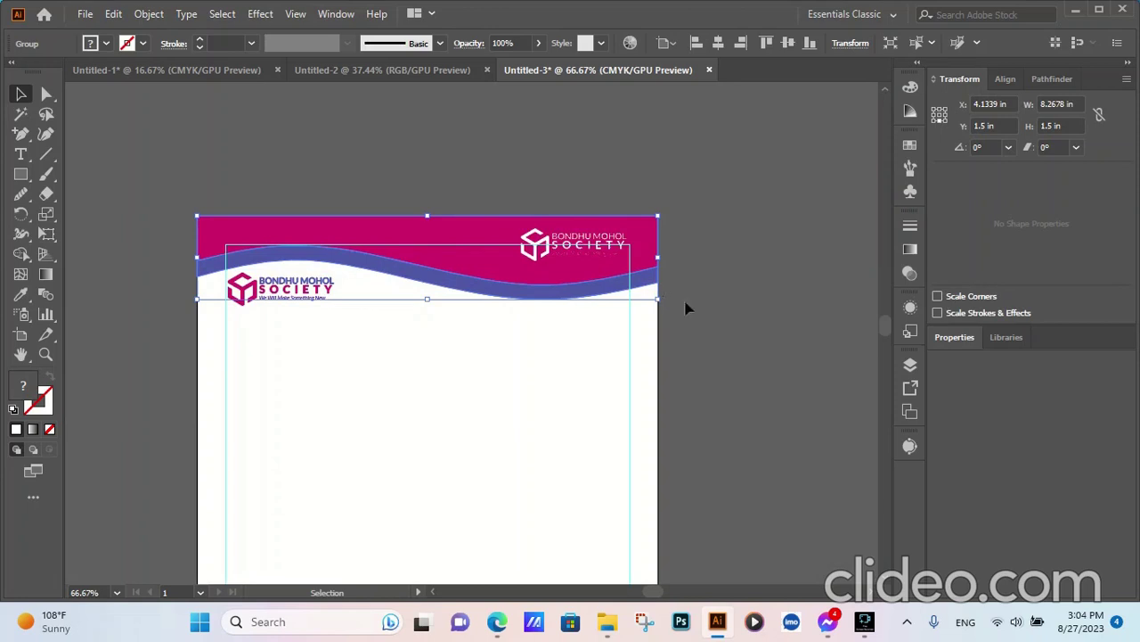
click(751, 359)
drag(285, 291, 294, 294)
shift+click(411, 273)
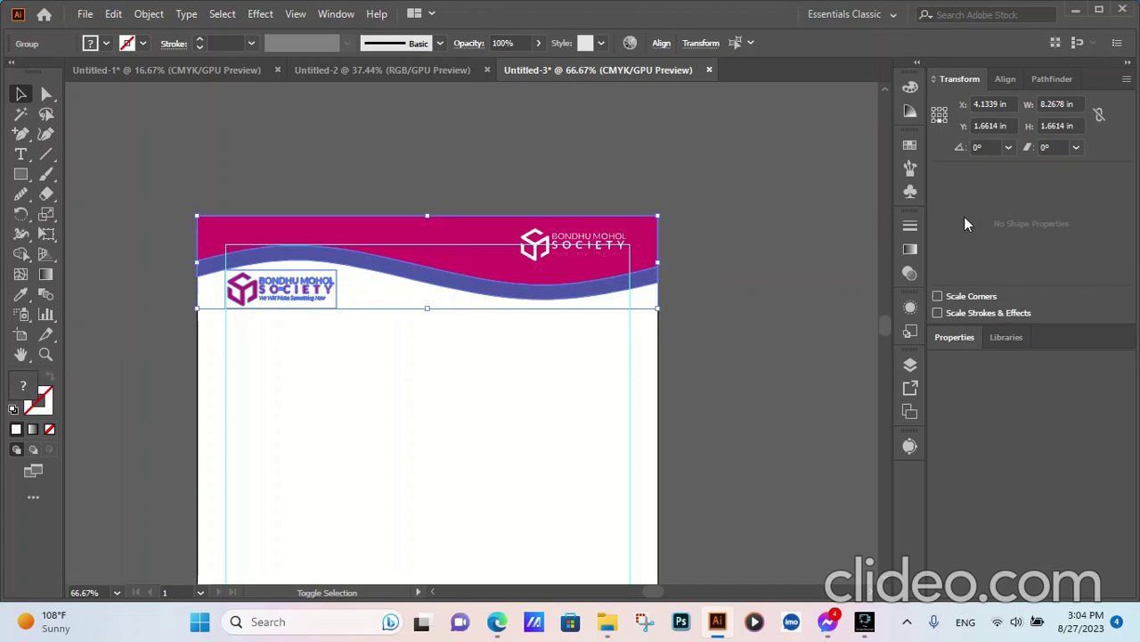
click(815, 256)
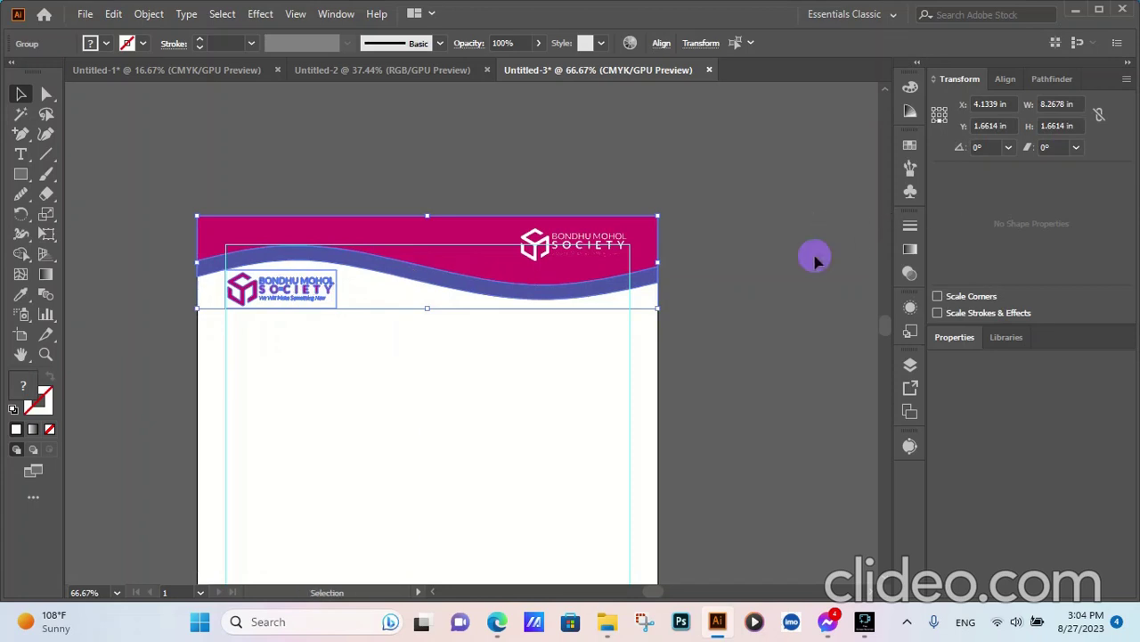
scroll(814, 256, down, 2)
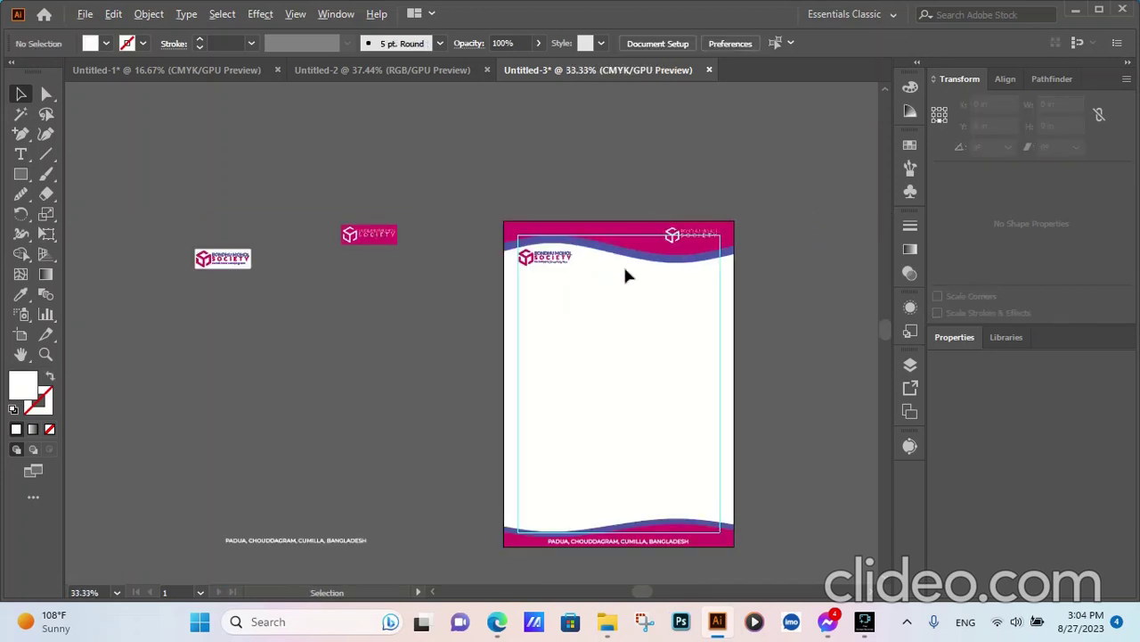
scroll(830, 439, up, 1)
scroll(593, 397, down, 1)
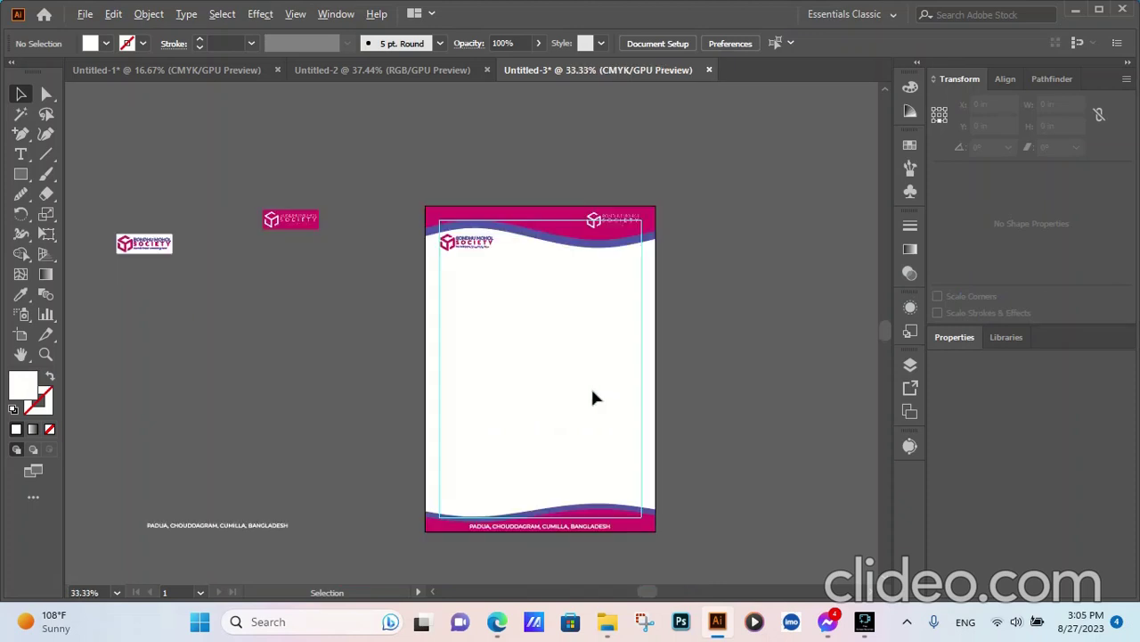
scroll(748, 407, up, 1)
click(720, 357)
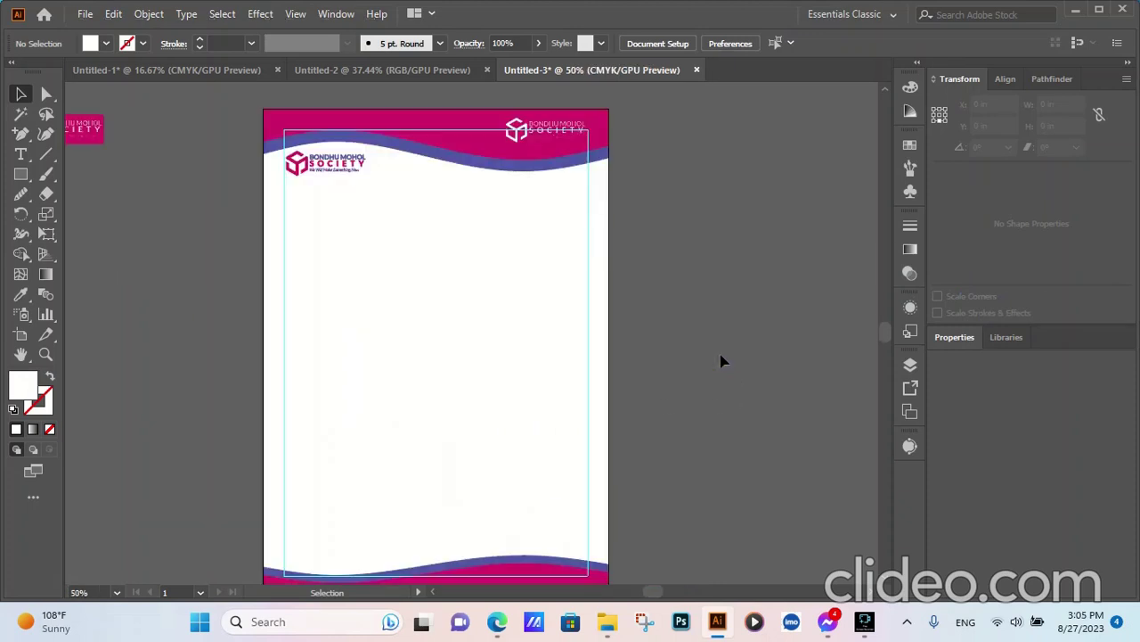
scroll(721, 361, down, 1)
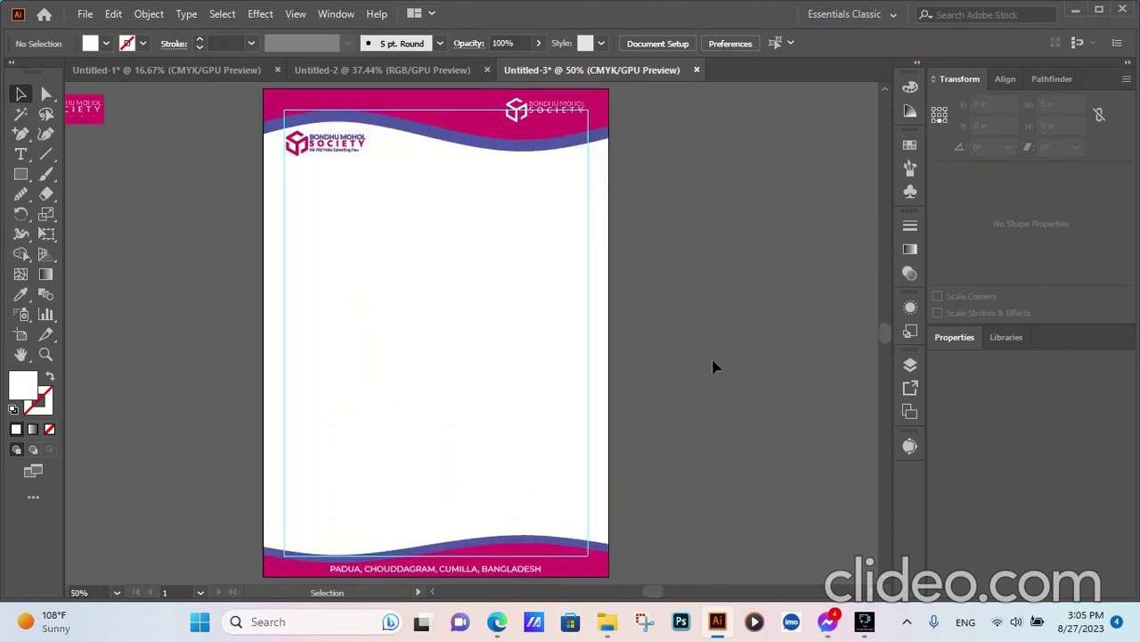